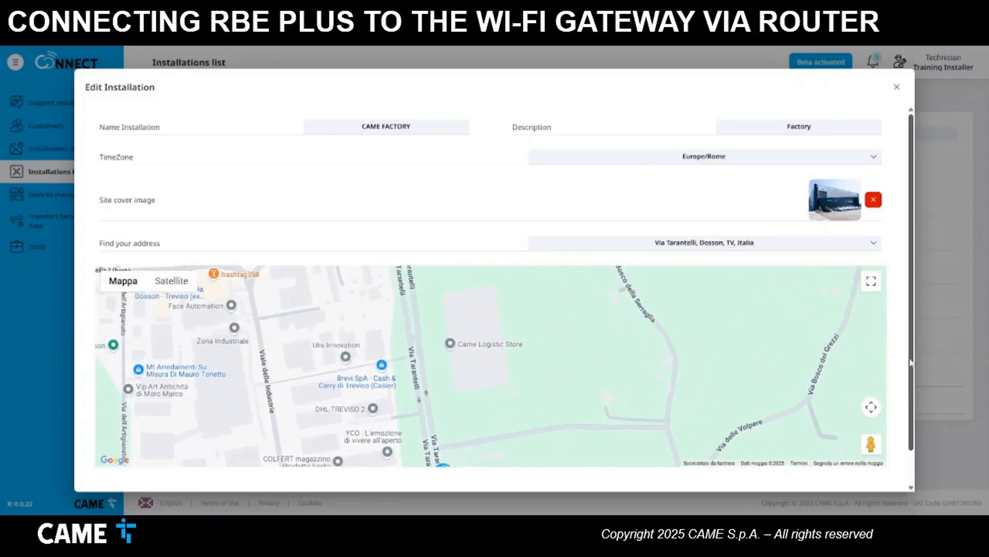
# - Save the CAME FACTORY installation edits and open its WIFI AC gateway's device page
pyautogui.scroll(-2, 675, 351)
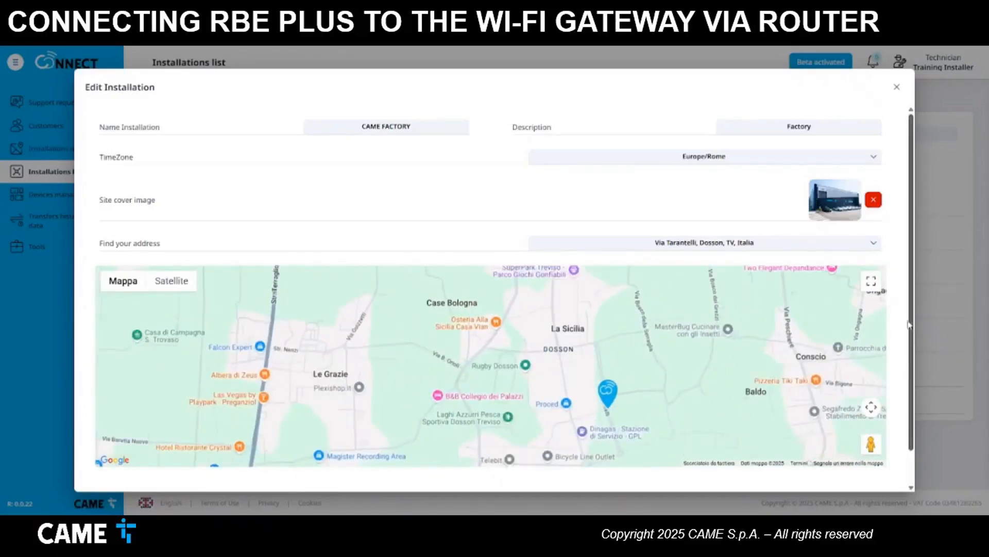
pyautogui.moveTo(912, 330); pyautogui.dragTo(912, 364)
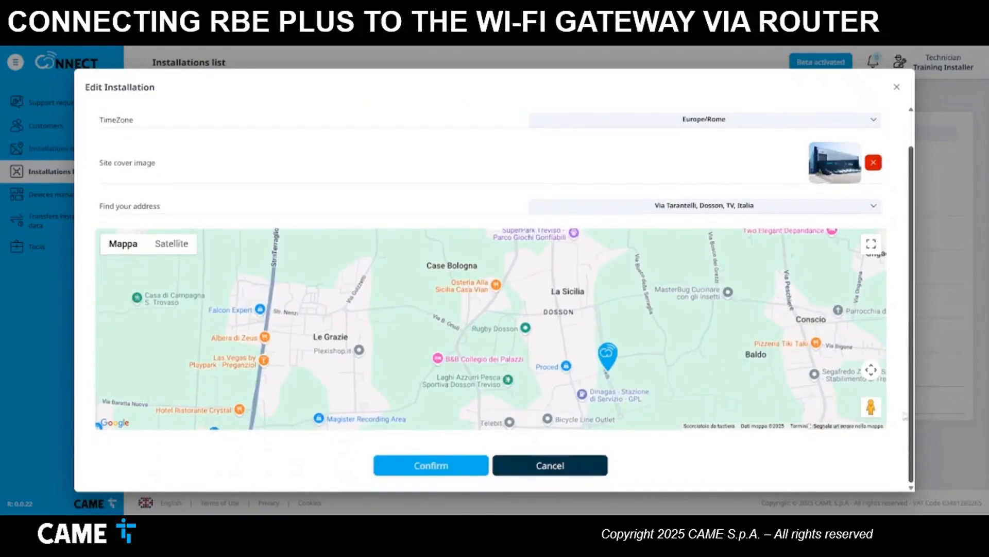
pyautogui.click(431, 470)
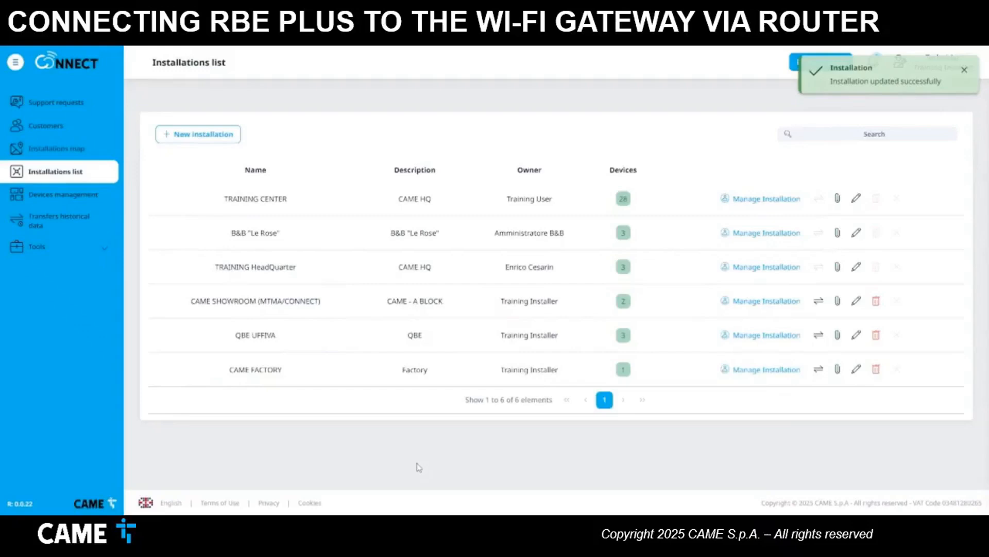
pyautogui.click(742, 375)
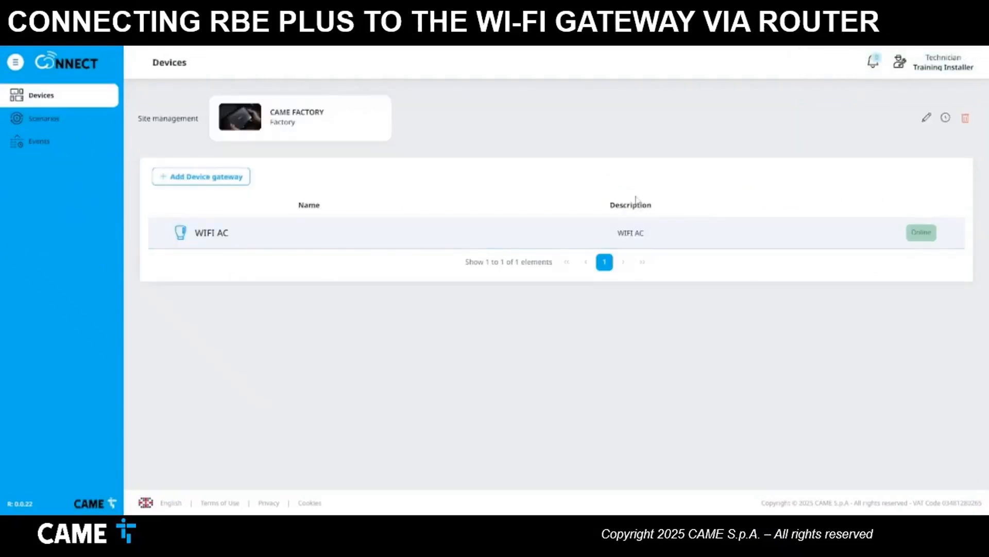
pyautogui.click(675, 242)
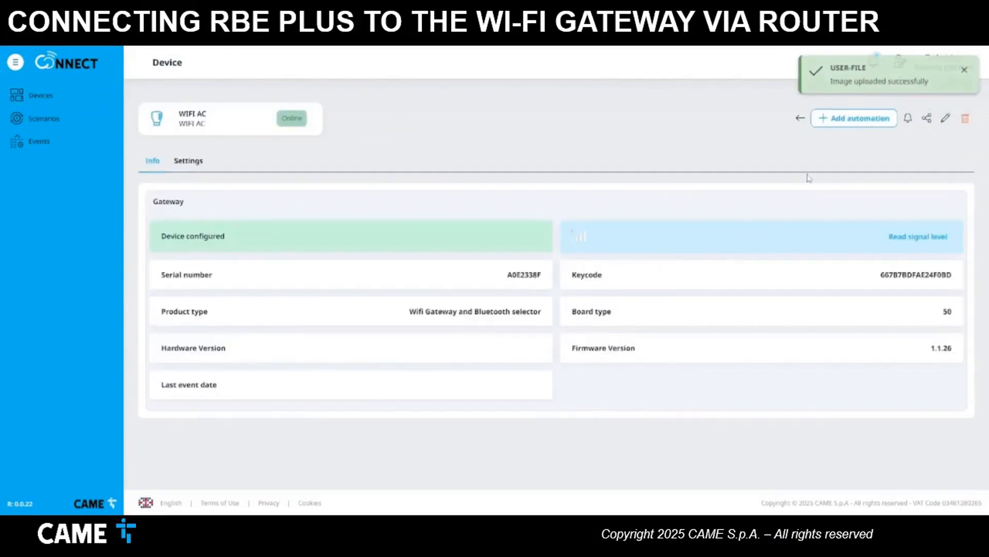
# - Start adding a device to the WIFI AC gateway and pick the RBEPLUS receiver model
pyautogui.click(839, 120)
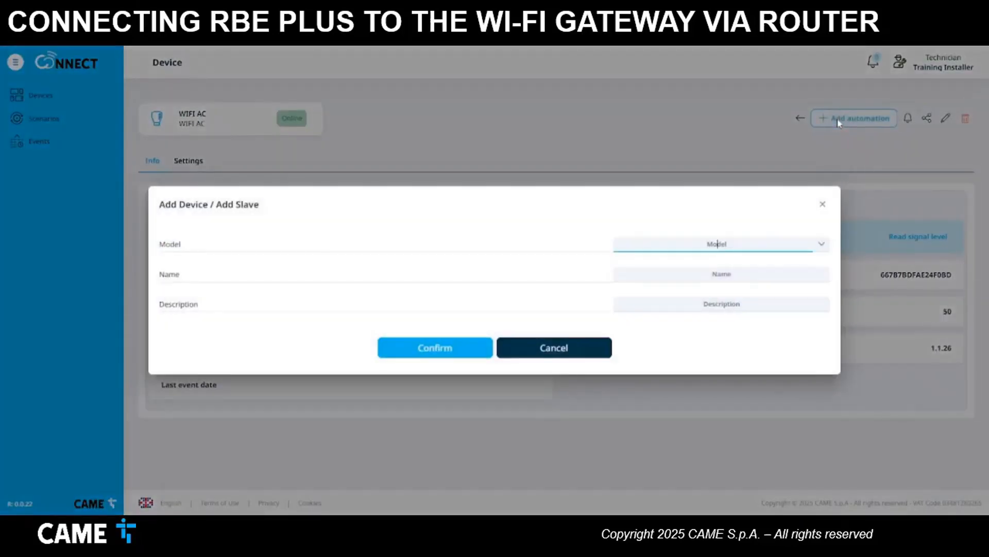
pyautogui.click(821, 244)
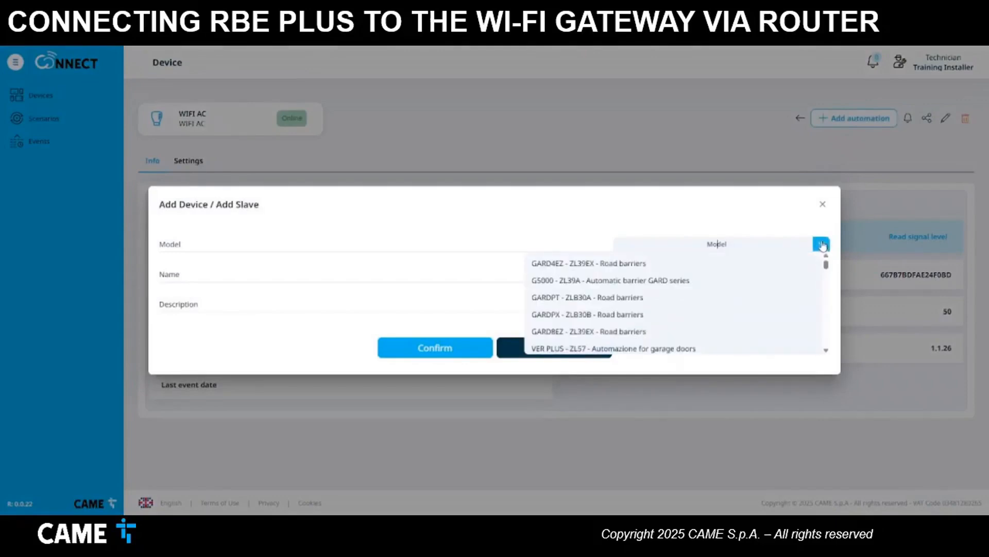
pyautogui.scroll(-5, 826, 267)
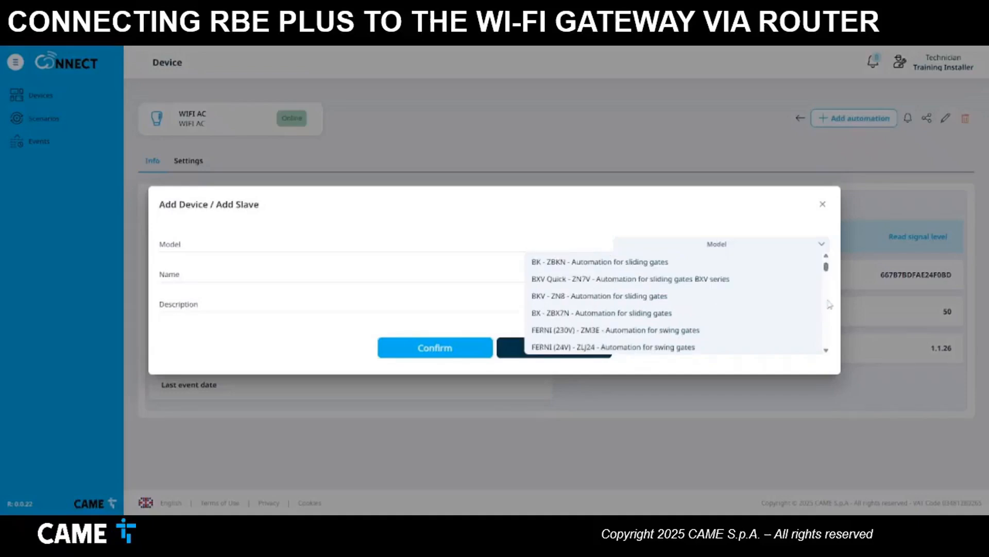
pyautogui.scroll(-8, 827, 354)
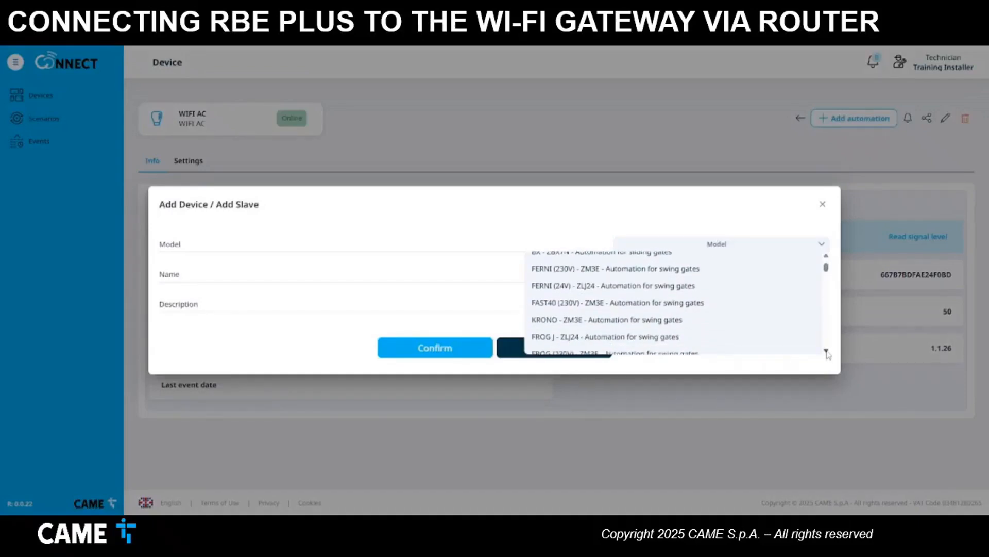
pyautogui.scroll(-8, 828, 355)
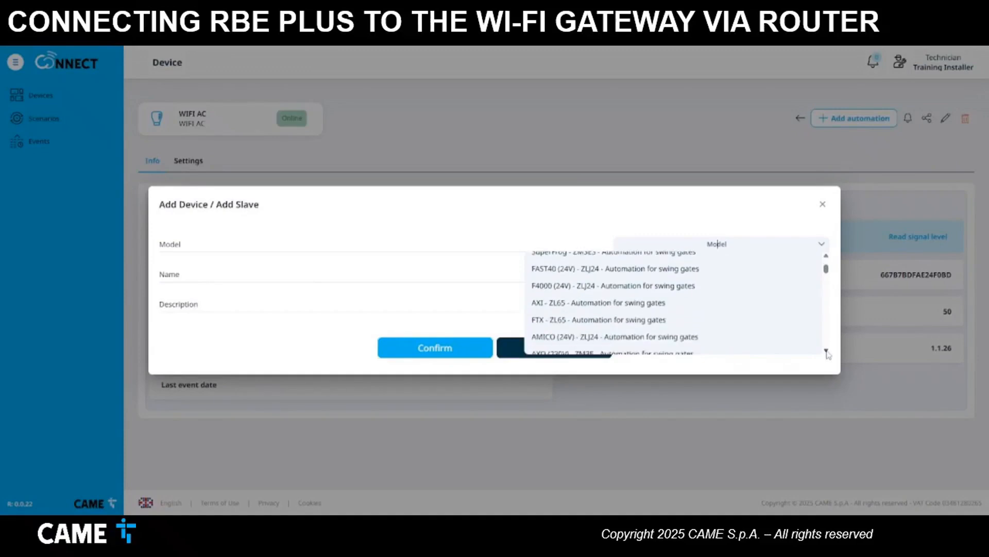
pyautogui.scroll(-8, 827, 354)
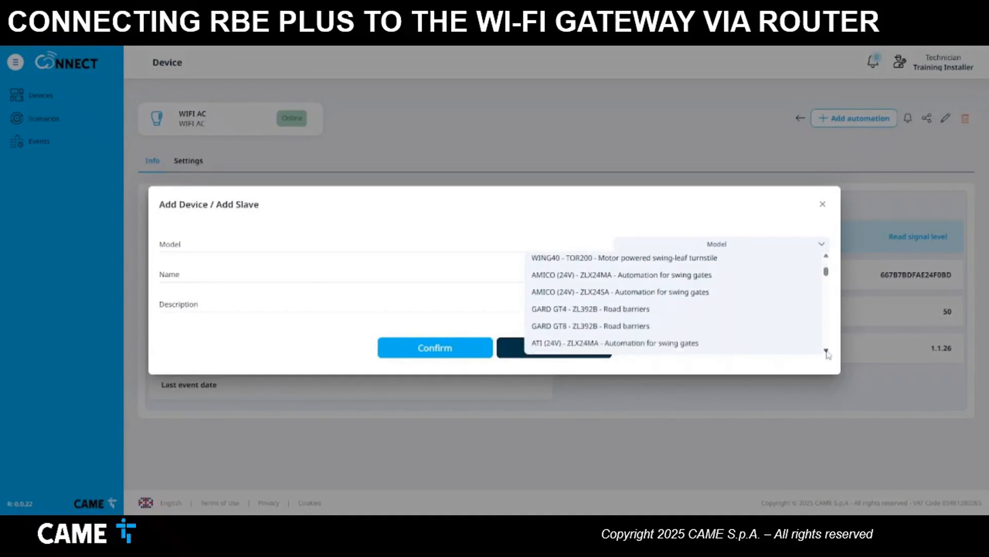
pyautogui.scroll(-8, 827, 354)
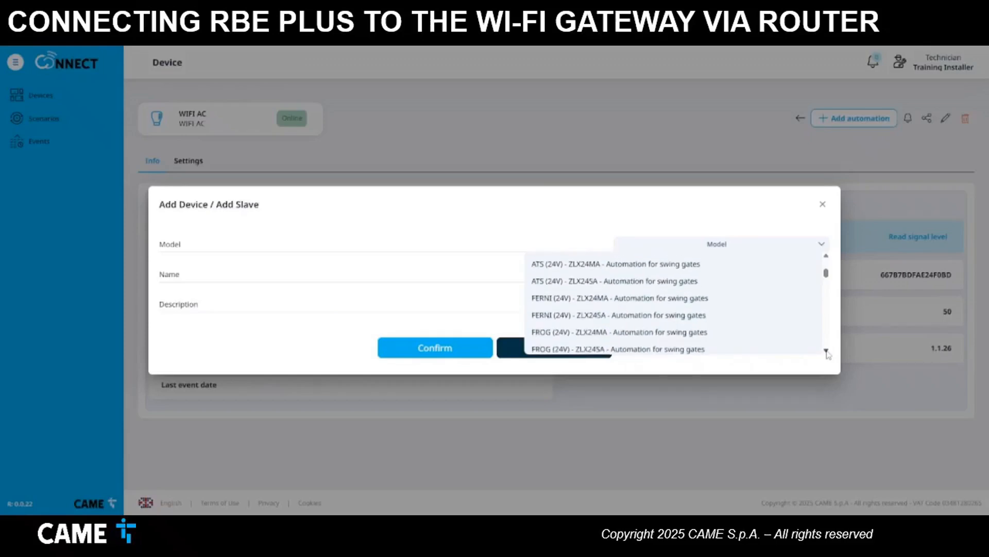
pyautogui.scroll(-8, 827, 355)
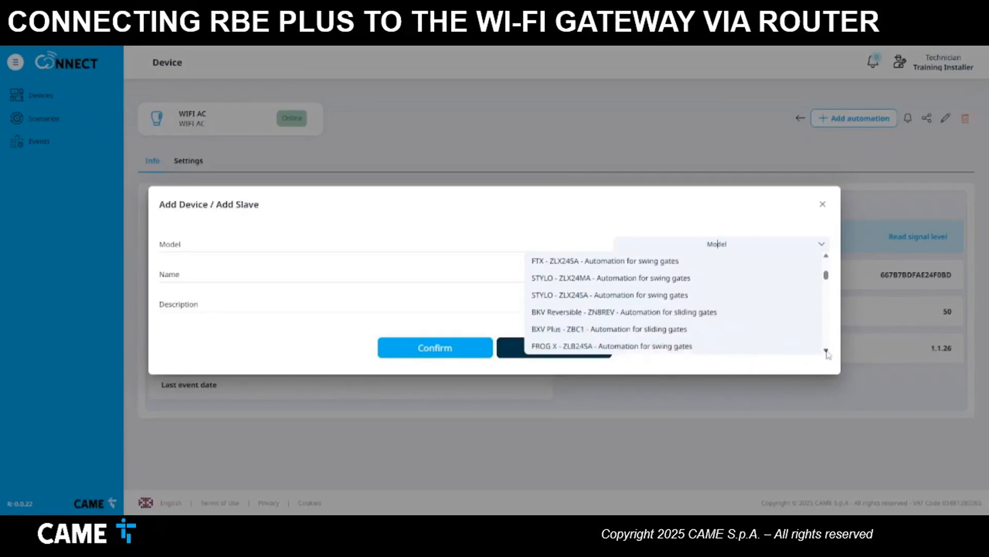
pyautogui.scroll(-8, 828, 354)
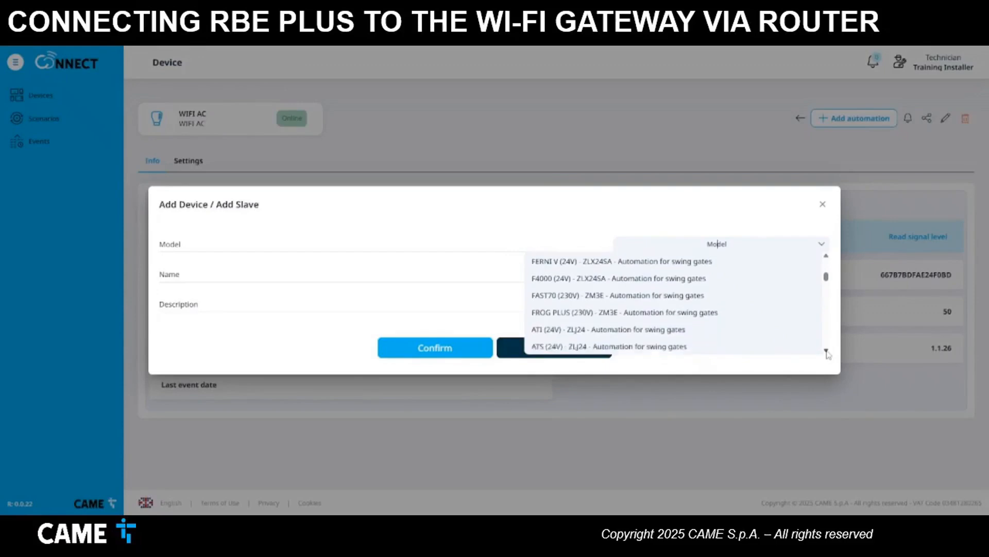
pyautogui.scroll(-5, 827, 354)
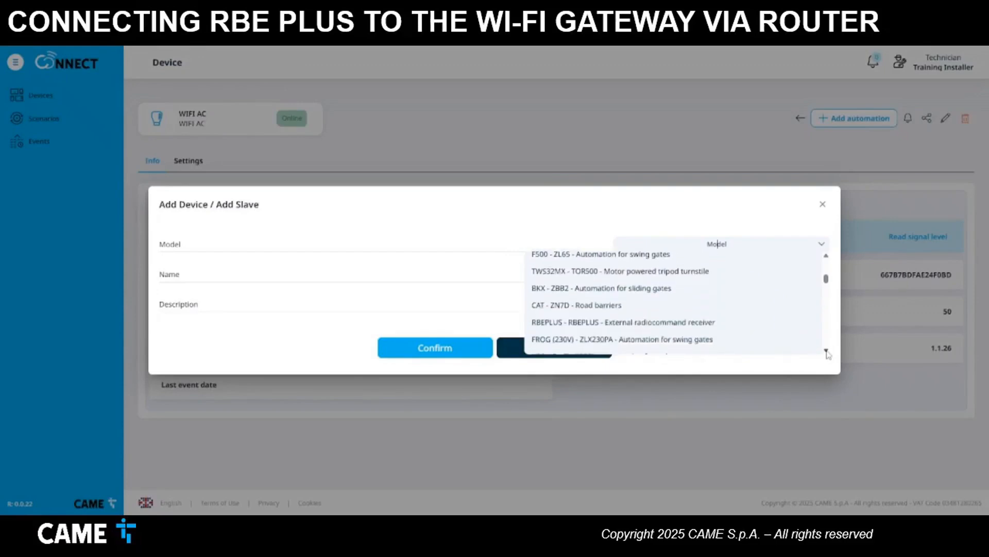
pyautogui.click(726, 304)
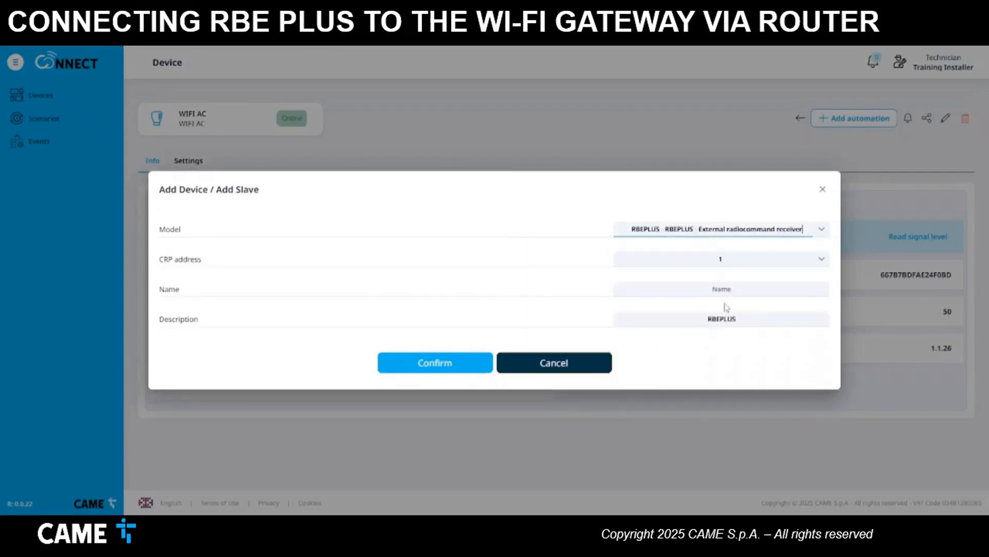
# - Name the receiver RBE PLUS at CRP address 1 and confirm adding it
pyautogui.click(724, 290)
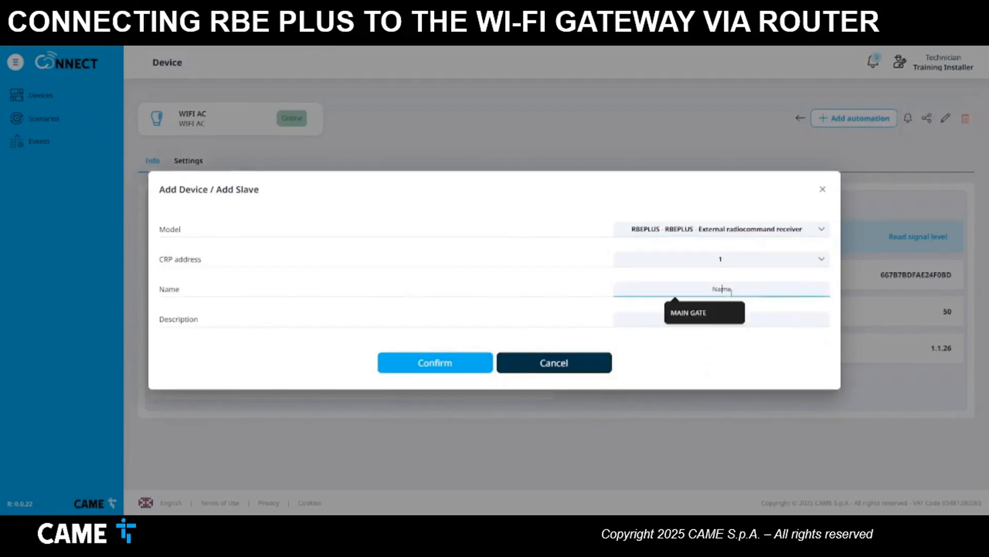
pyautogui.write('RBE PLUS')
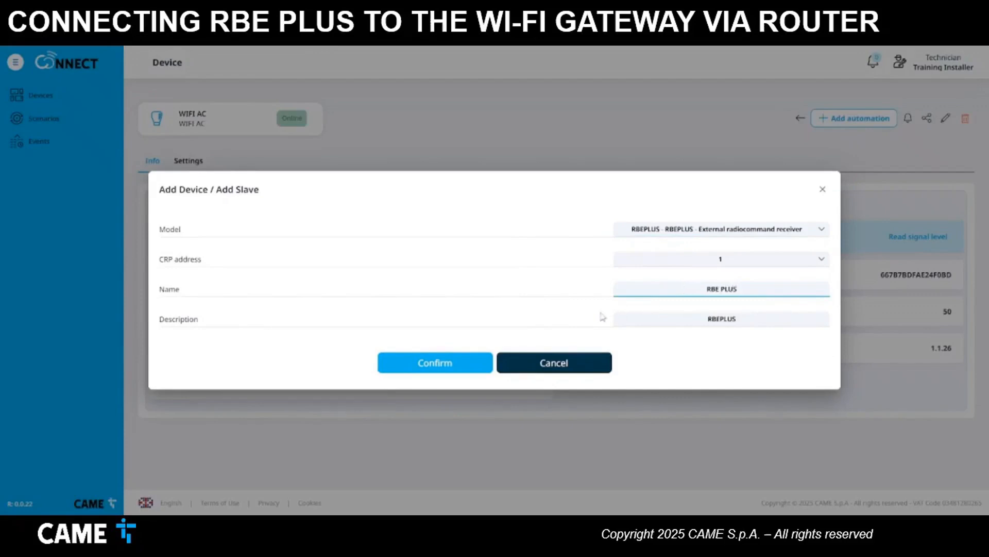
pyautogui.click(723, 321)
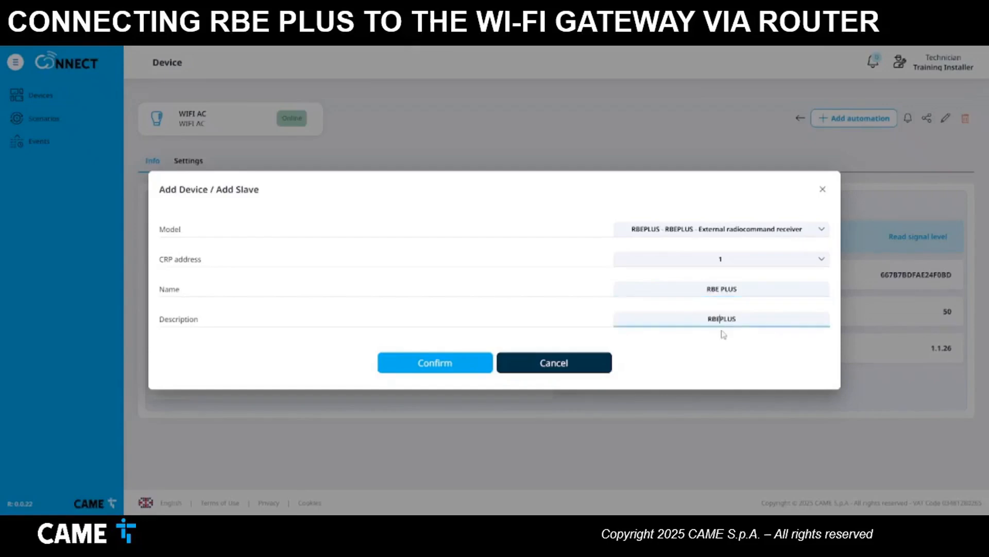
pyautogui.click(469, 364)
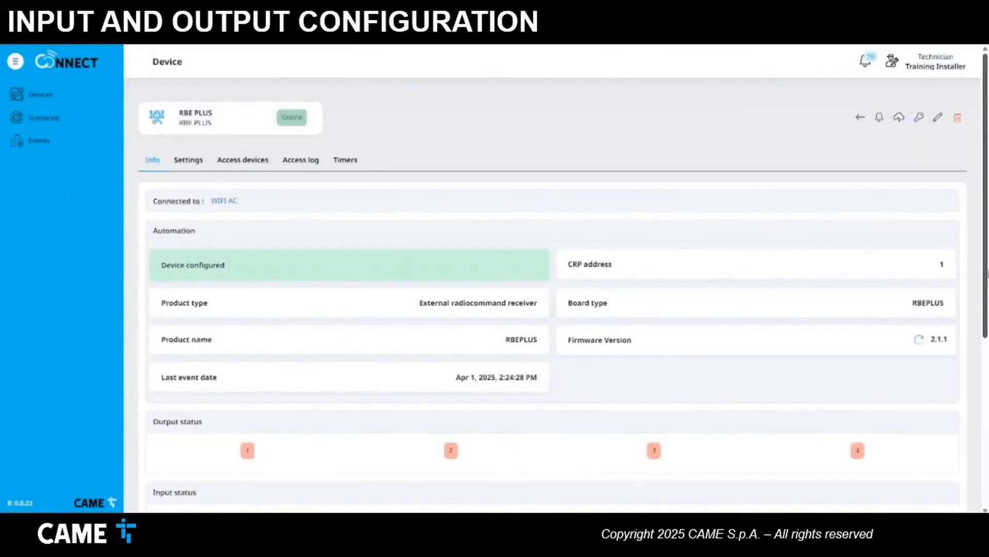
# - Open the Rename Commands dialog from the RBE PLUS Commands section
pyautogui.moveTo(987, 274); pyautogui.dragTo(986, 357)
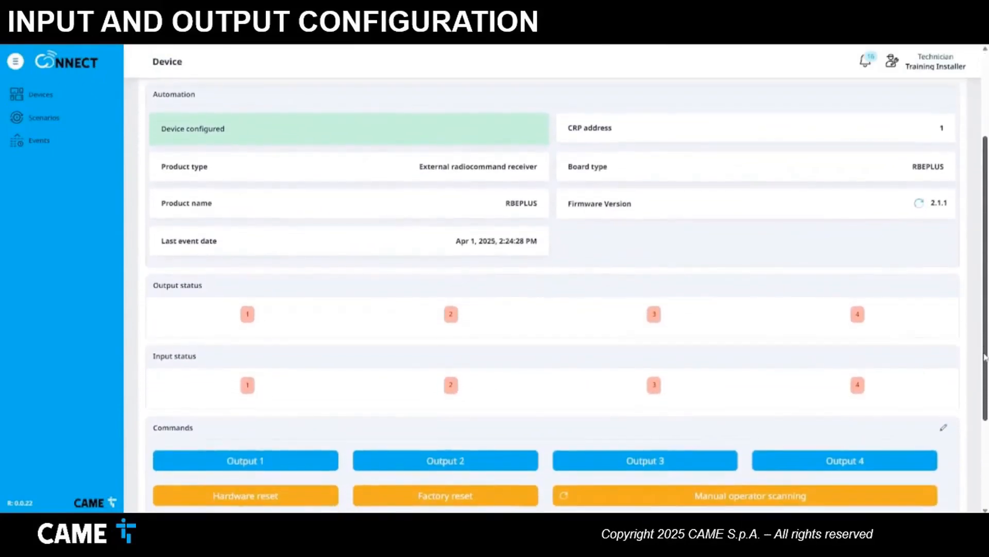
pyautogui.click(944, 424)
# - Replace Output 1–4 names with MAIN DOOR, TRAINING OFFICE, SERVICE OFFICE, TECHNICAL ROOM and confirm
pyautogui.moveTo(766, 261); pyautogui.dragTo(649, 258)
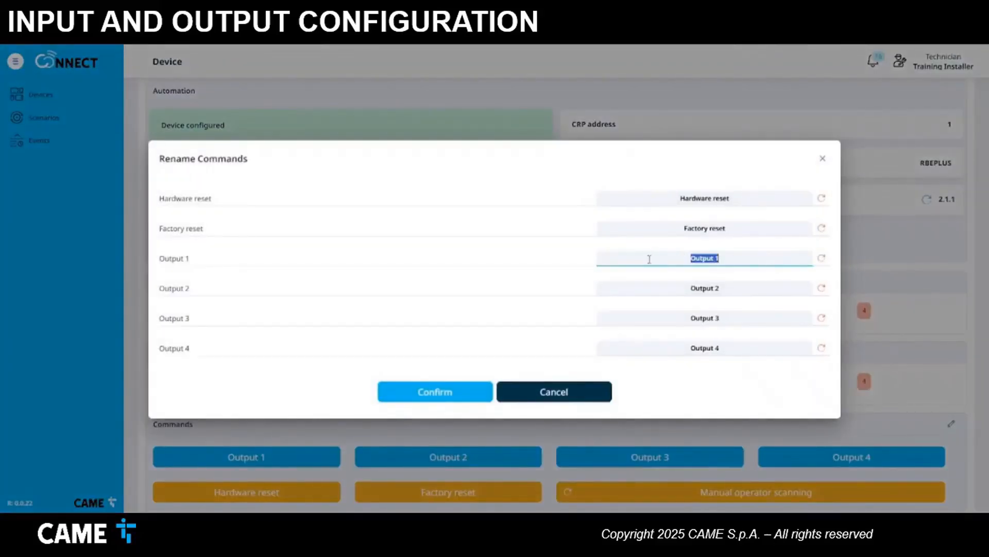
pyautogui.write('MAIN DOOR')
pyautogui.moveTo(731, 292); pyautogui.dragTo(682, 288)
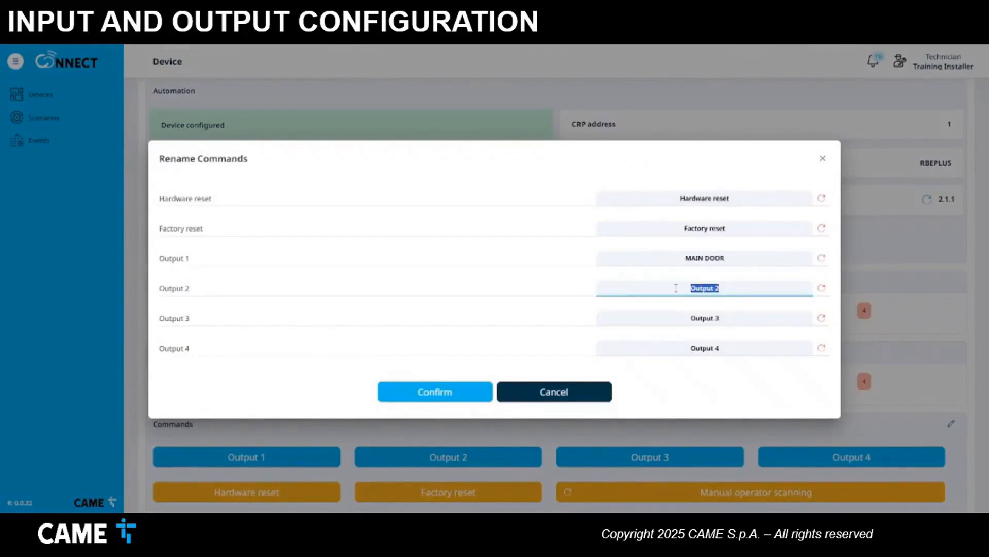
pyautogui.write('TRAINING OFFICE')
pyautogui.tripleClick(680, 316)
pyautogui.write('SER')
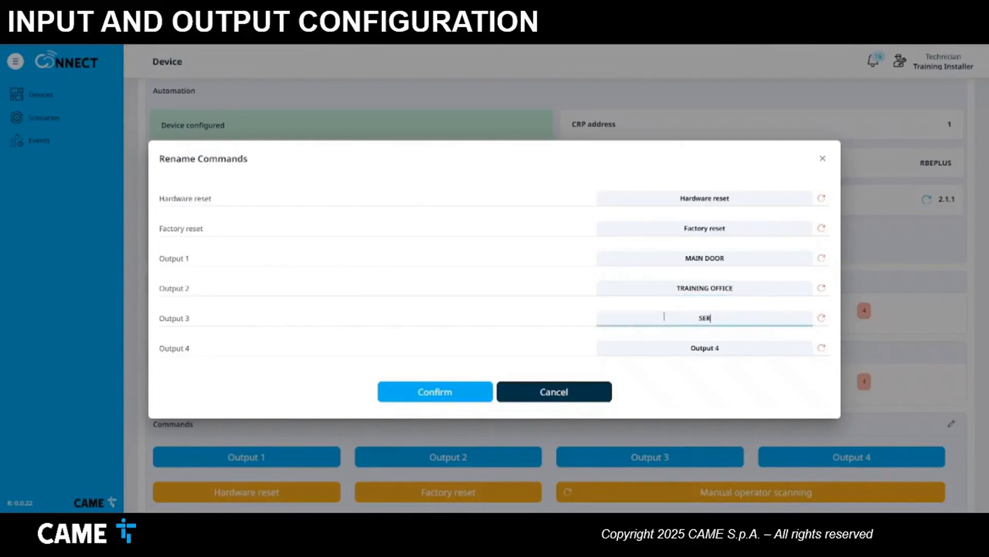
pyautogui.write('VICE OFFICE')
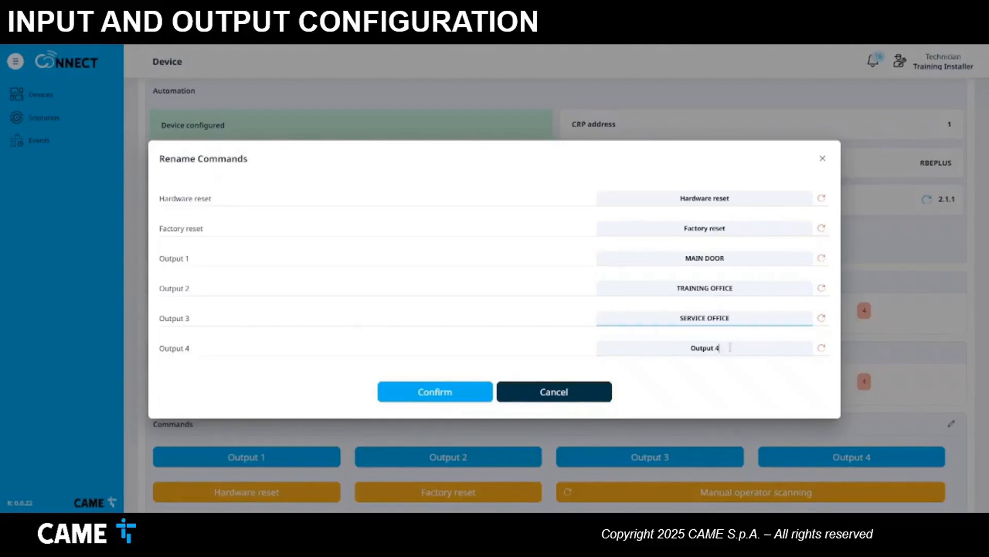
pyautogui.click(673, 346)
pyautogui.write('TECHNIC')
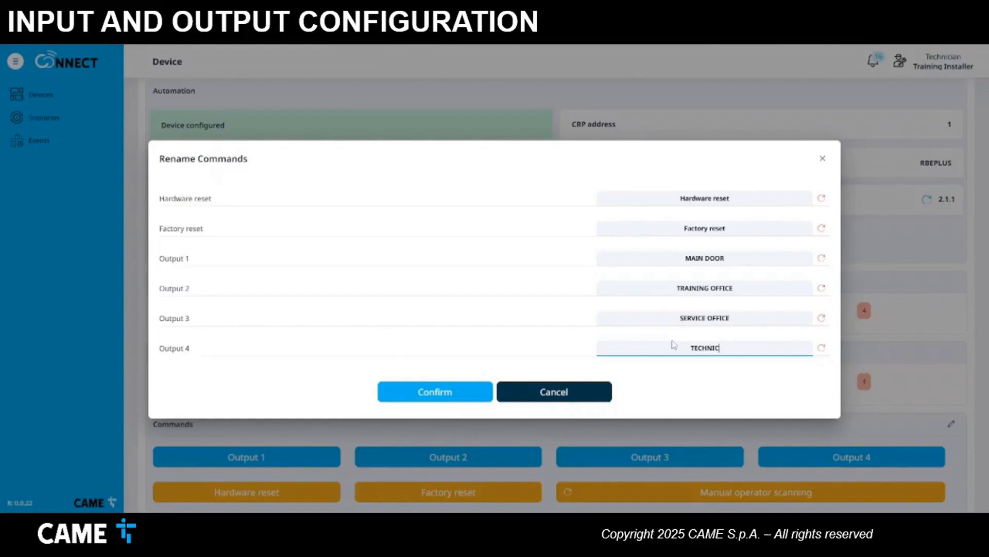
pyautogui.write('AL ROOM')
pyautogui.click(446, 397)
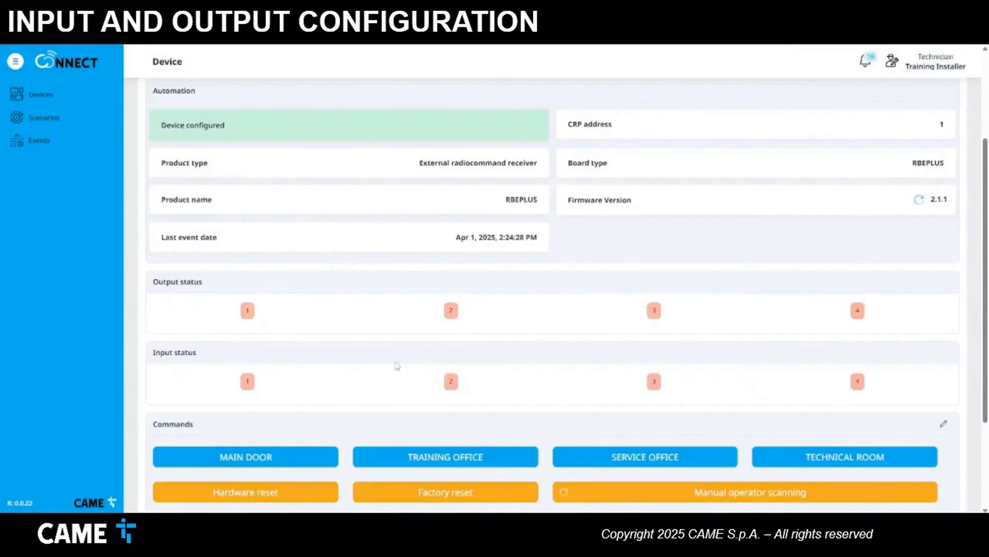
pyautogui.scroll(3, 397, 366)
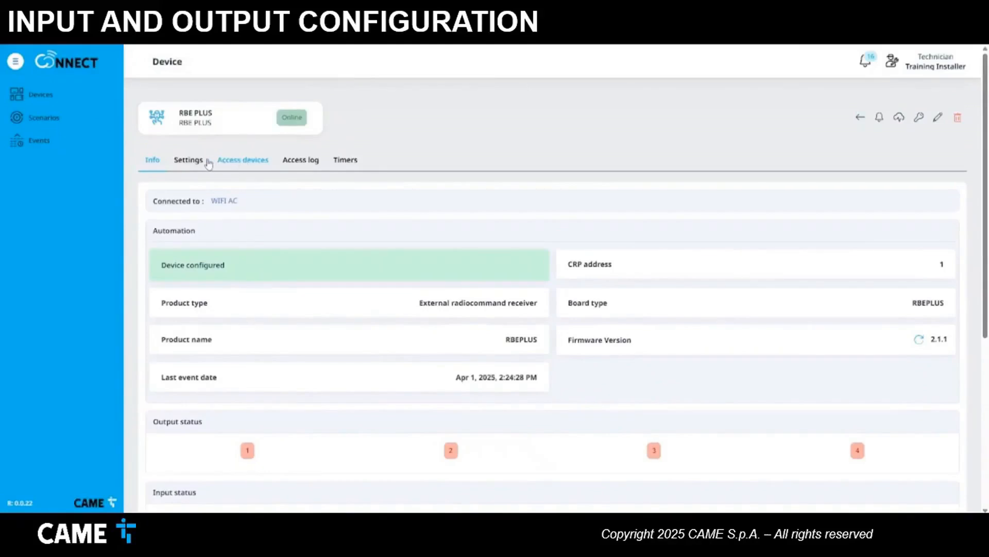
# - In output settings, set Output 1 to normally closed, timed 1-180 sec, 5 seconds
pyautogui.click(184, 166)
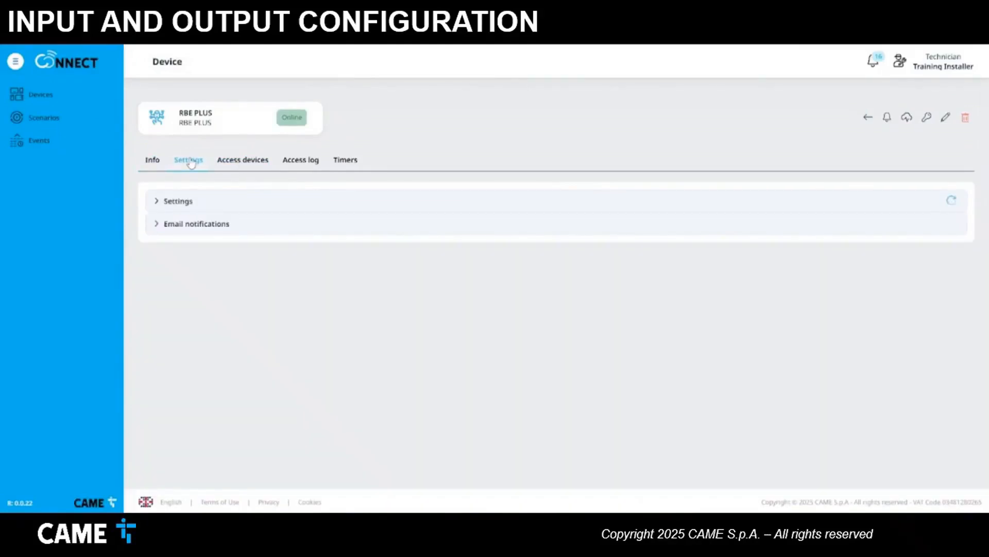
pyautogui.click(160, 201)
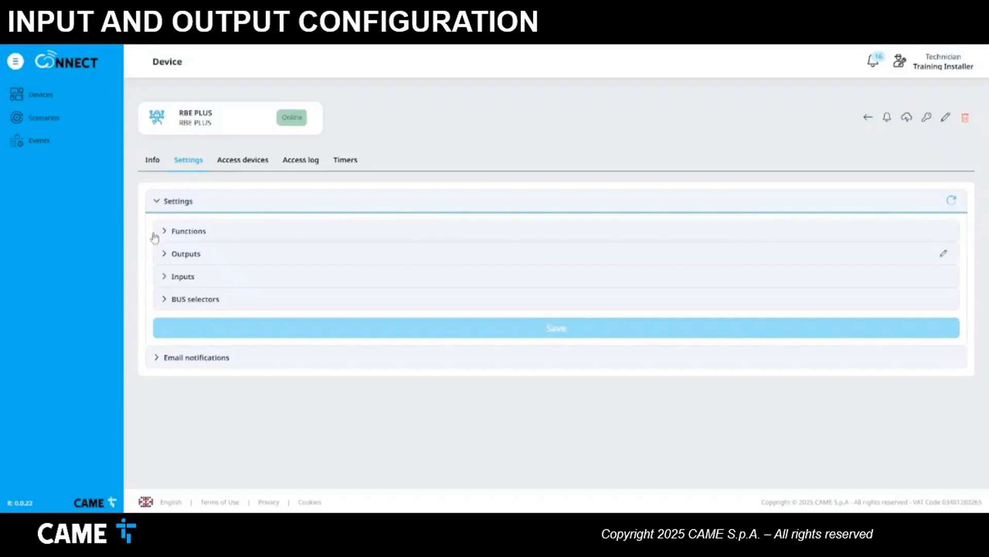
pyautogui.click(167, 257)
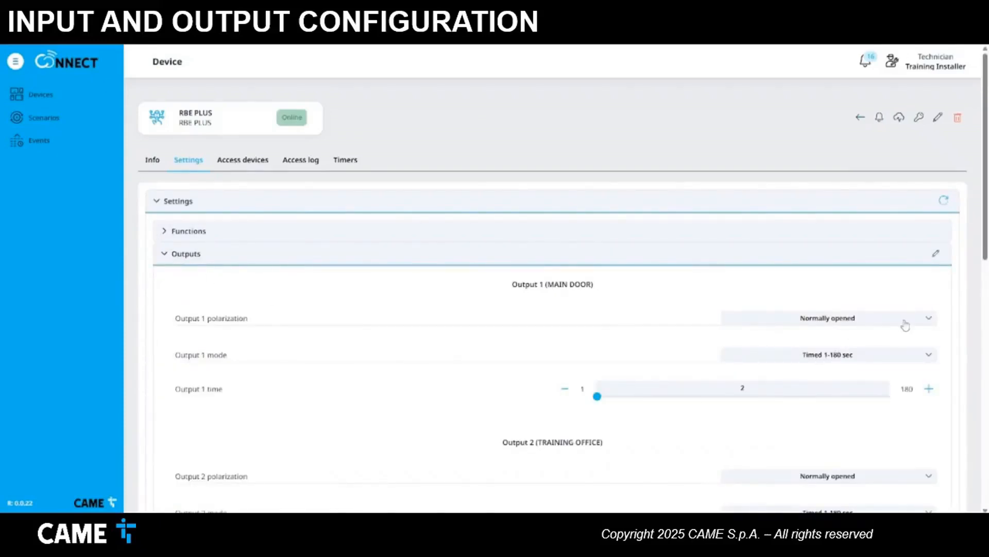
pyautogui.click(929, 319)
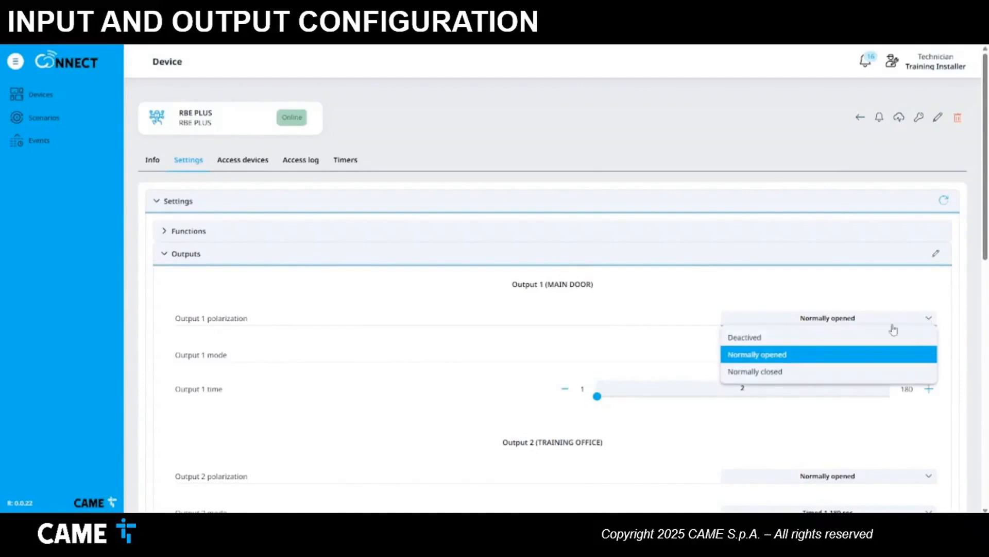
pyautogui.click(791, 374)
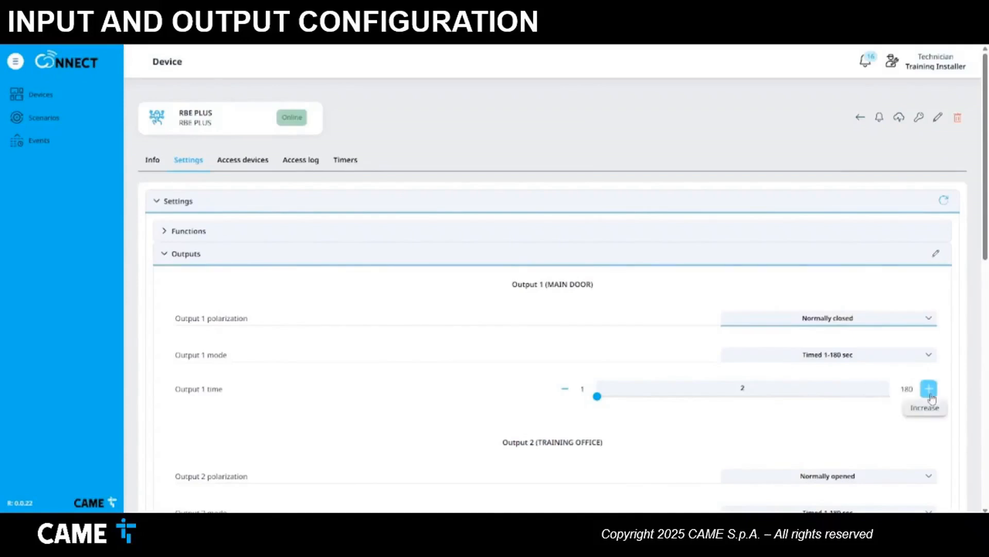
pyautogui.click(929, 356)
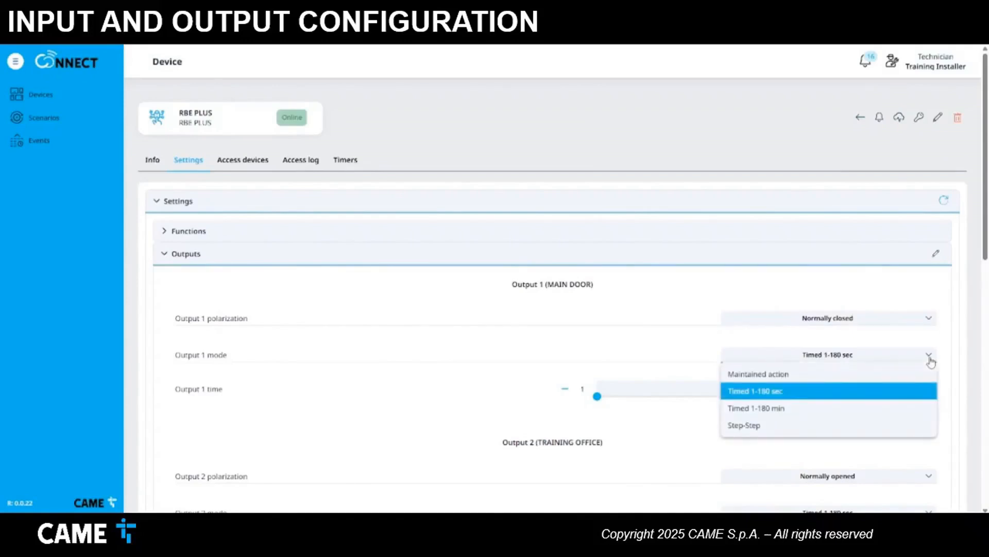
pyautogui.click(838, 396)
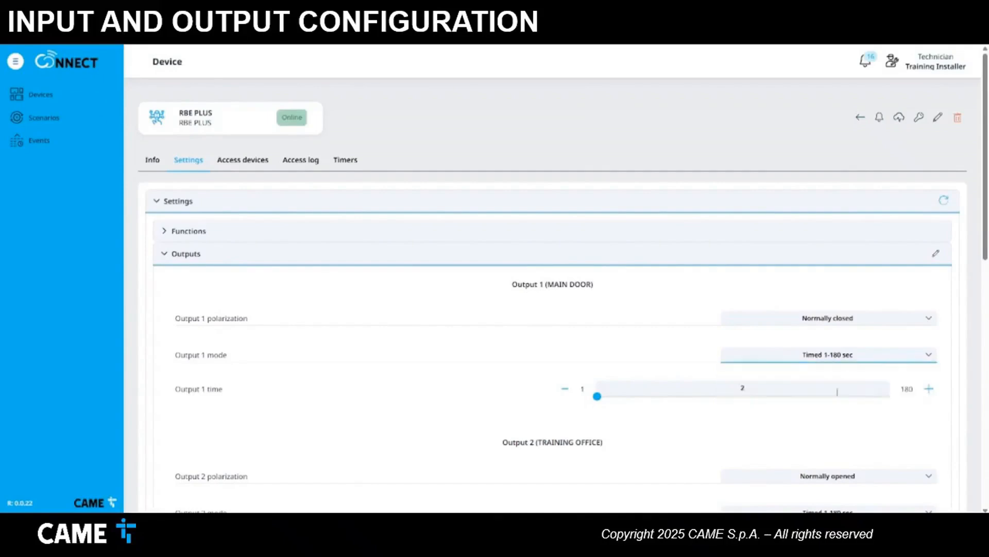
pyautogui.click(931, 392)
pyautogui.click(932, 393)
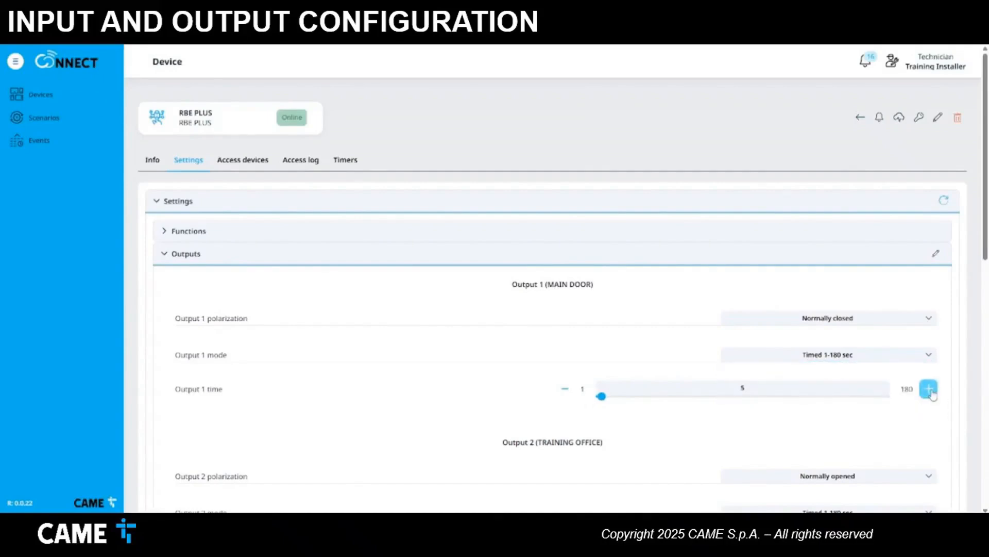
# - Set Output 2 to normally closed, timed 1-180 sec, 5 seconds
pyautogui.scroll(-2, 853, 419)
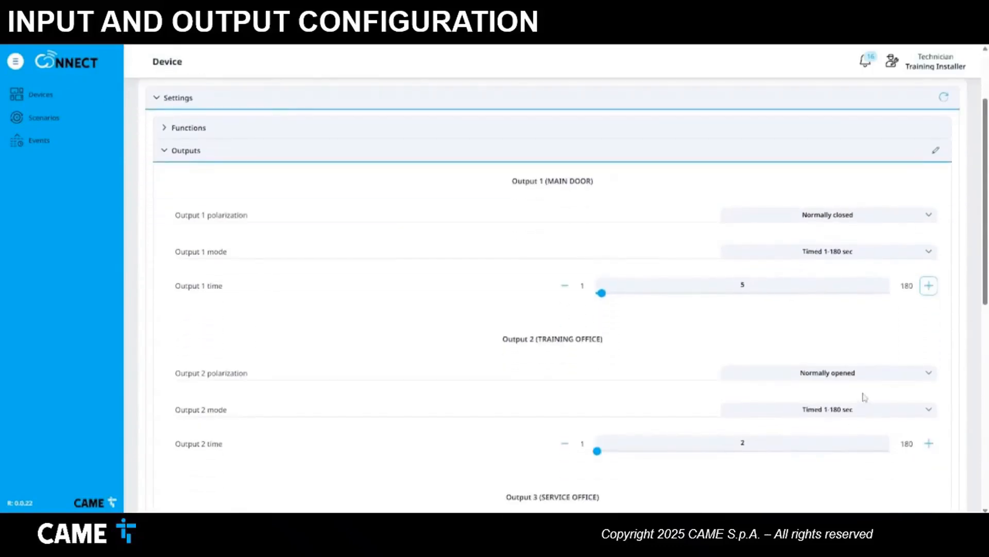
pyautogui.click(928, 375)
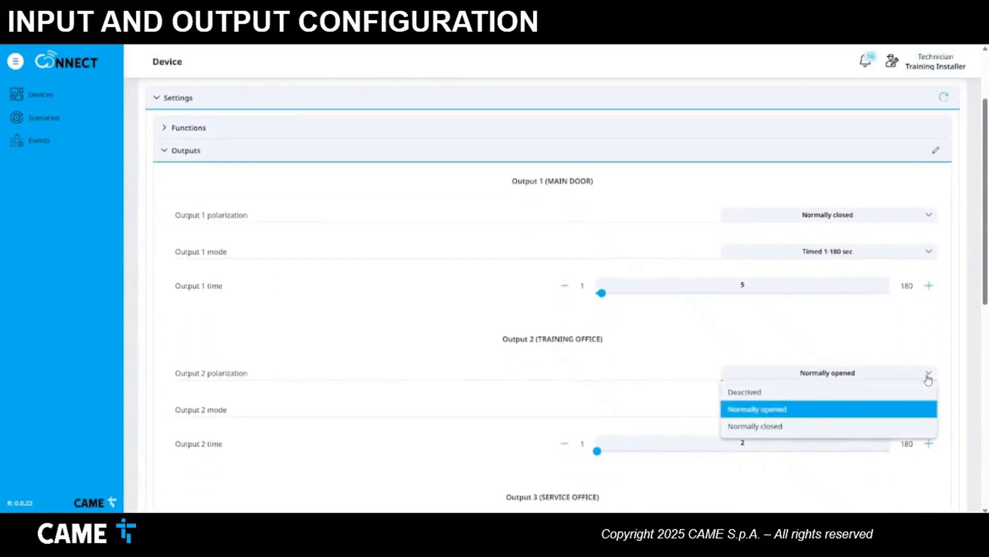
pyautogui.click(823, 427)
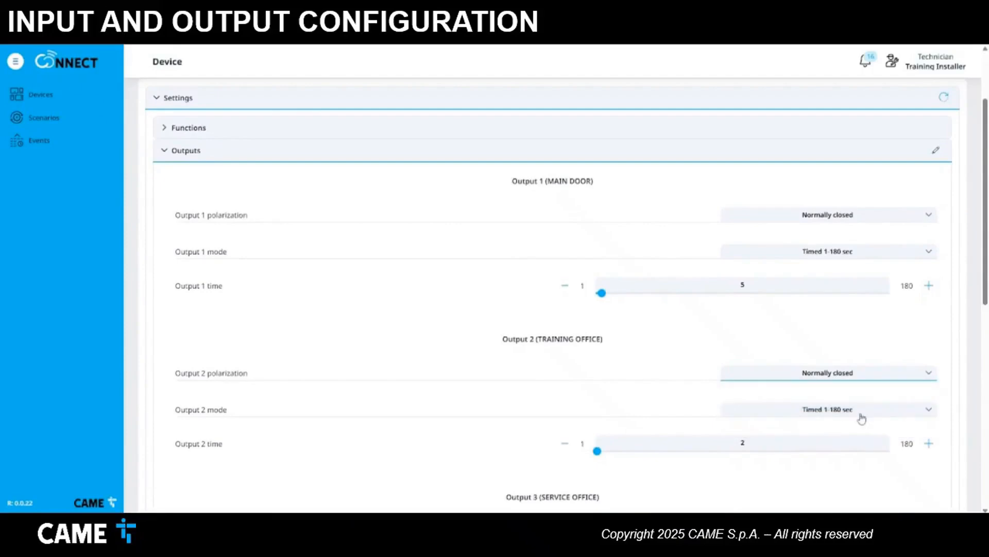
pyautogui.click(919, 413)
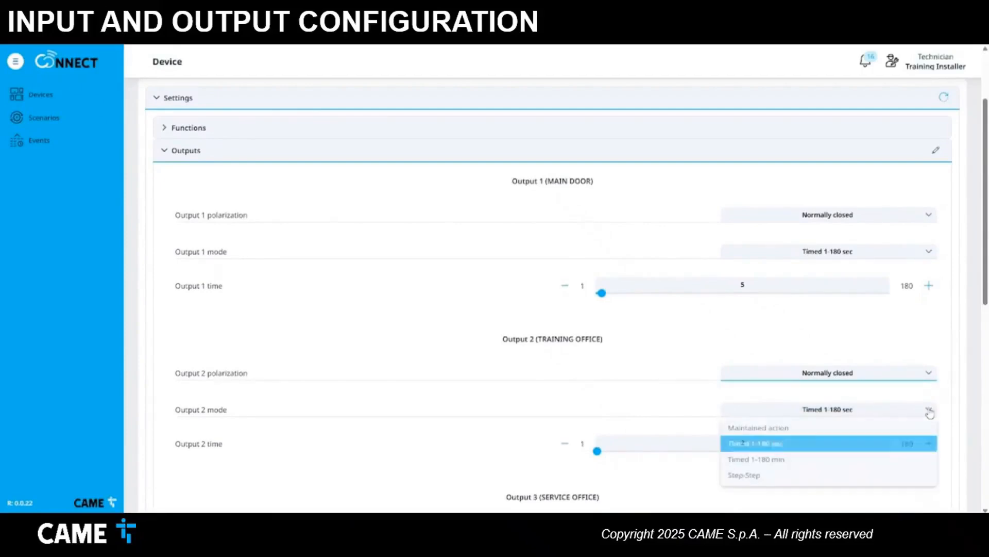
pyautogui.click(829, 445)
pyautogui.click(928, 444)
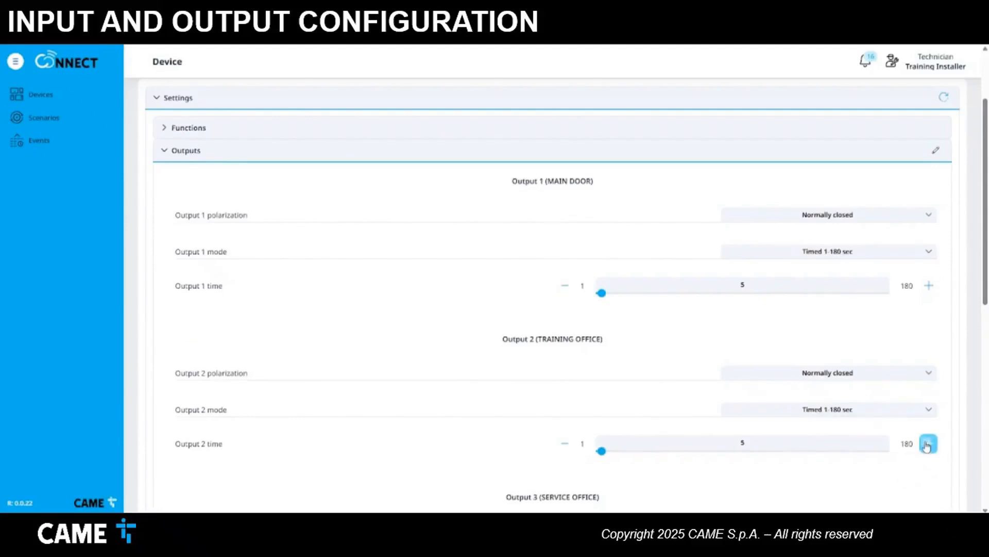
# - Set Output 3 to normally closed with a 5-second activation time
pyautogui.scroll(-3, 927, 442)
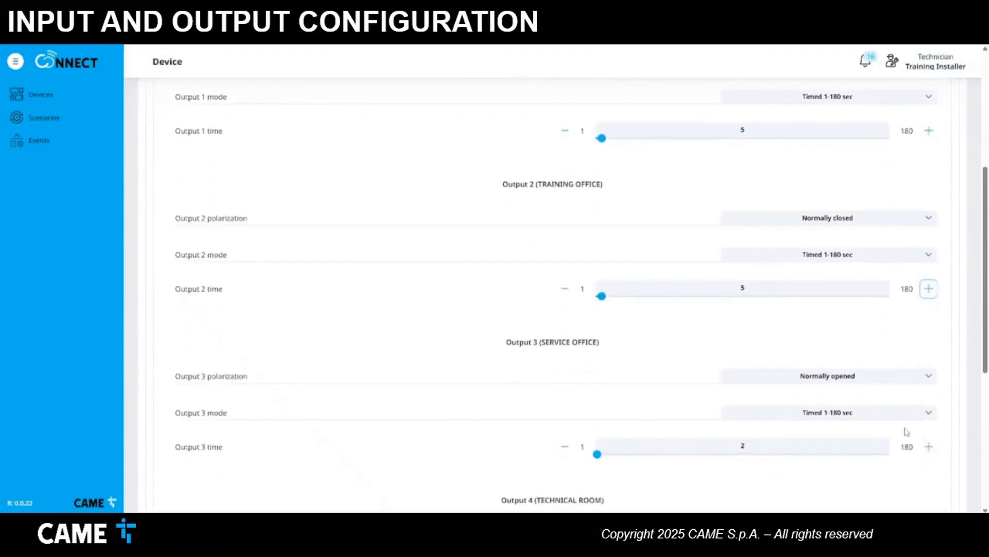
pyautogui.click(883, 377)
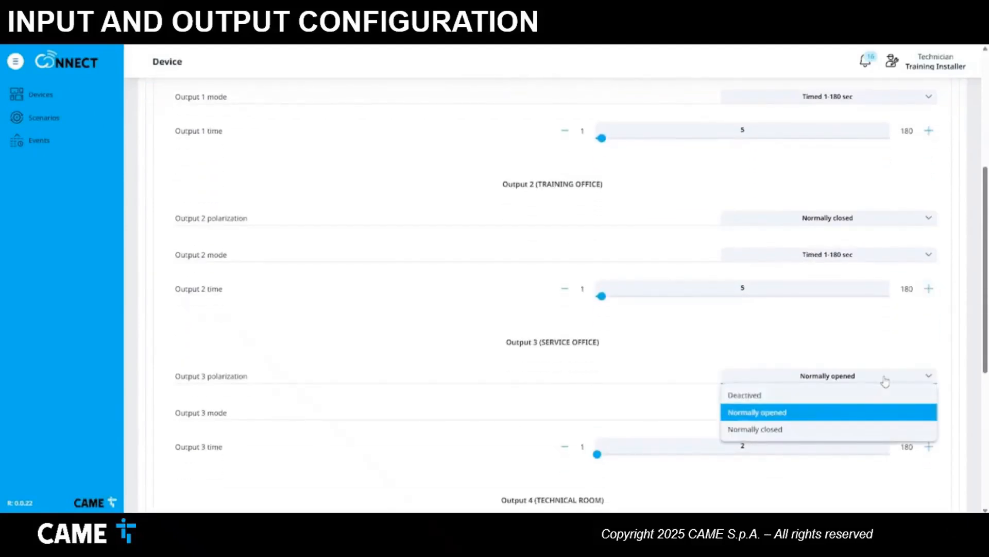
pyautogui.click(832, 429)
pyautogui.scroll(-2, 876, 433)
pyautogui.click(928, 345)
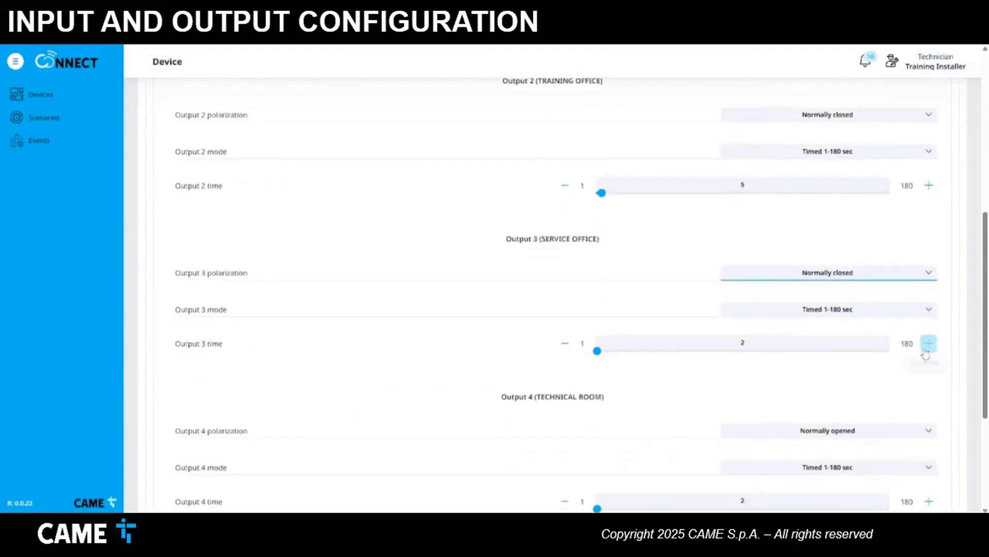
pyautogui.click(928, 345)
pyautogui.click(928, 344)
# - Set Output 4 to normally closed with a 5-second activation time
pyautogui.scroll(-2, 899, 377)
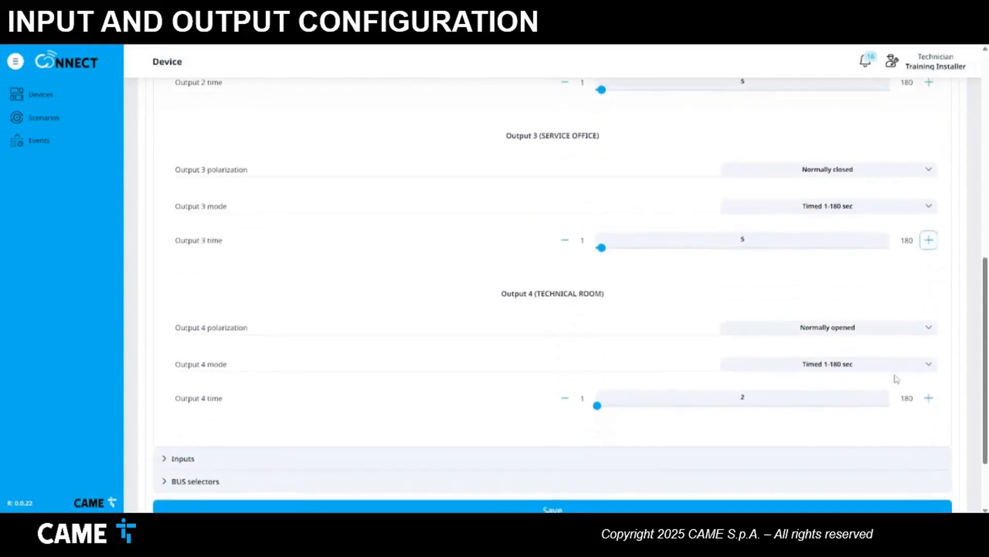
pyautogui.click(930, 331)
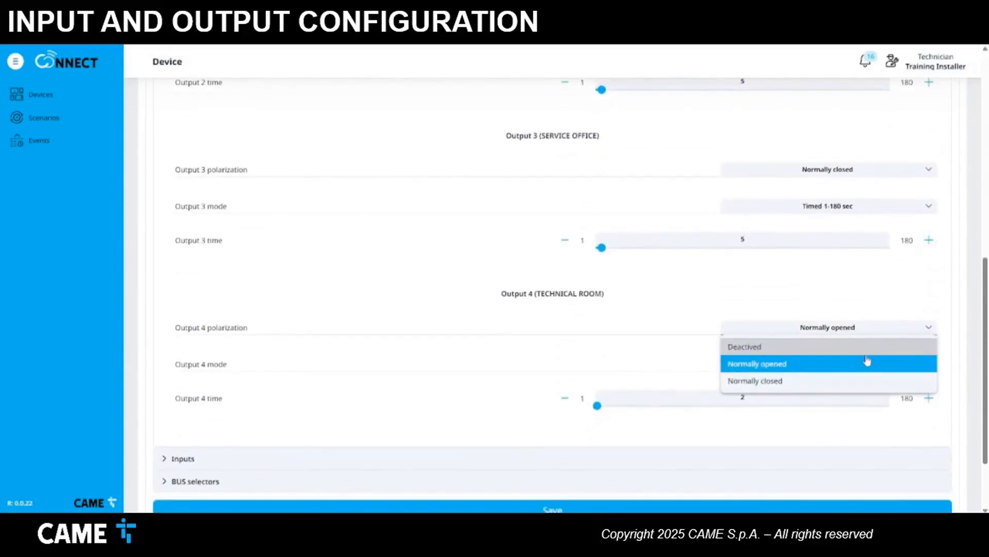
pyautogui.click(847, 382)
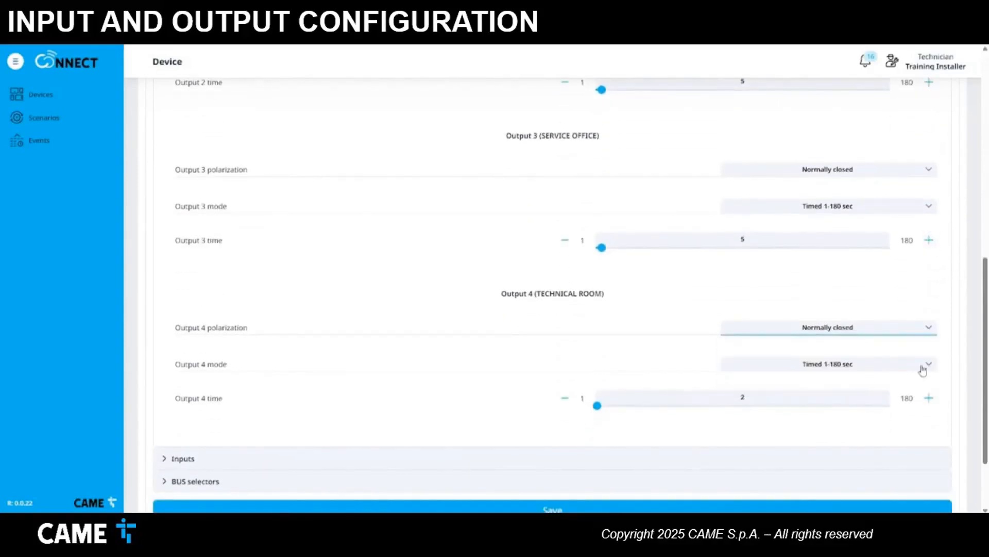
pyautogui.click(928, 398)
pyautogui.click(928, 398)
pyautogui.click(928, 398)
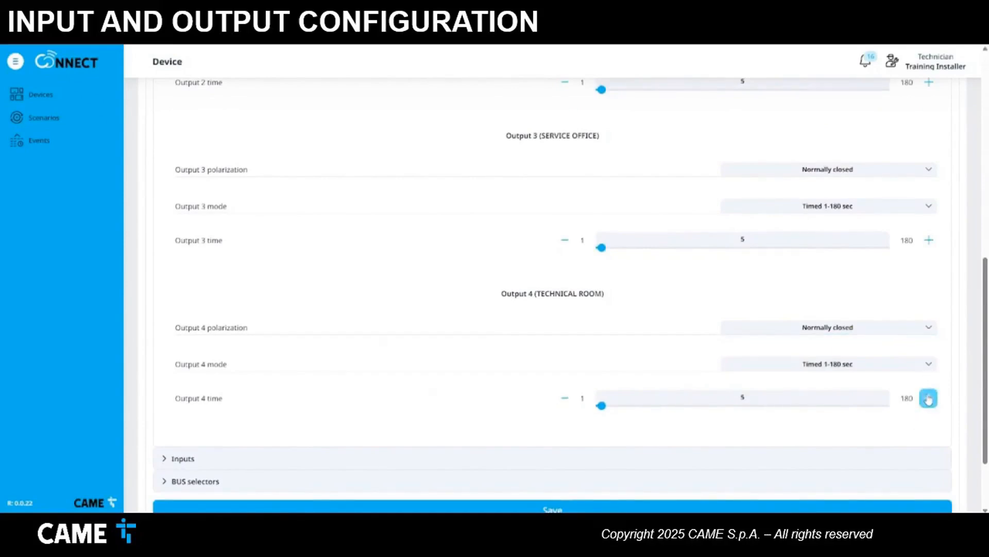
# - Save the four outputs' configuration to the RBE PLUS receiver
pyautogui.scroll(-1, 927, 397)
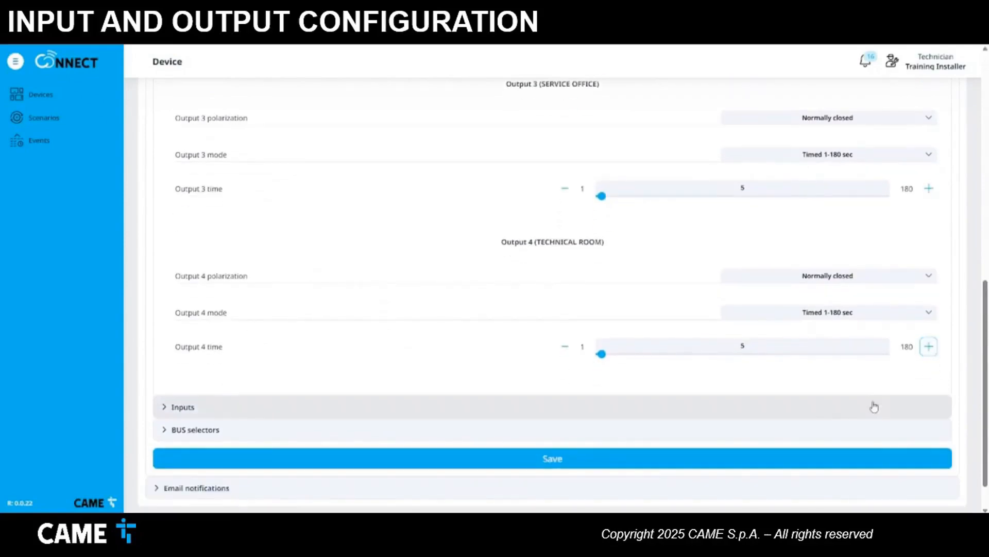
pyautogui.click(653, 462)
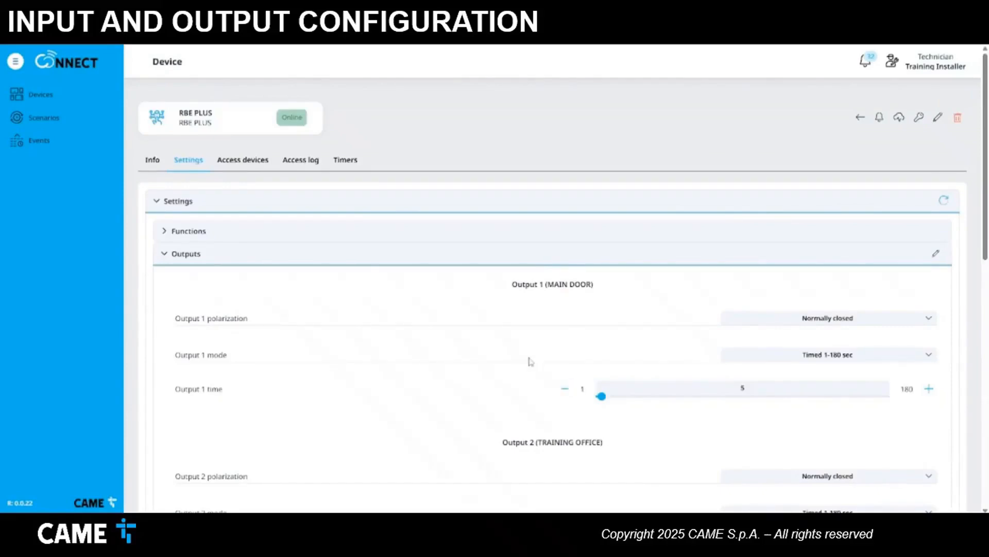
pyautogui.scroll(-1, 334, 316)
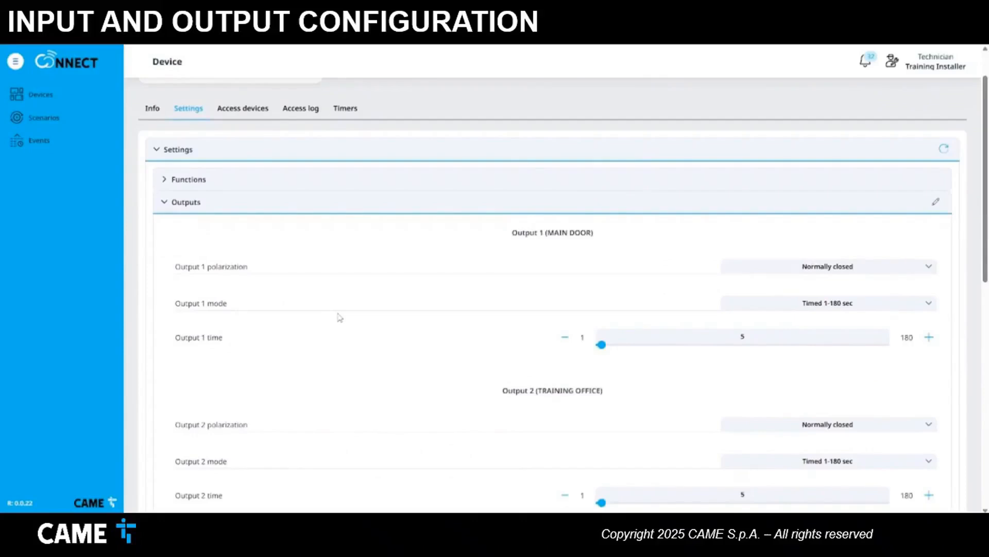
pyautogui.scroll(-8, 340, 317)
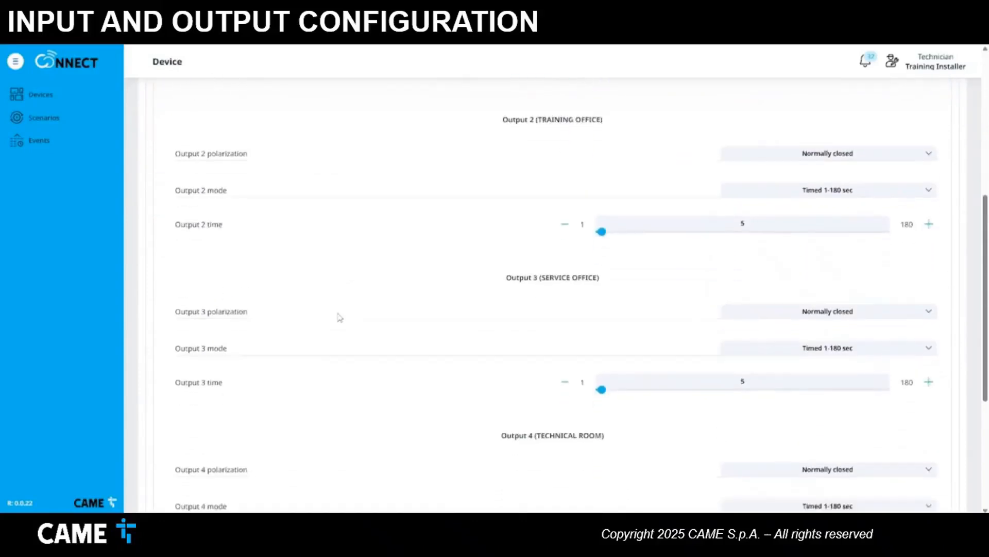
pyautogui.scroll(-2, 340, 317)
pyautogui.scroll(10, 338, 316)
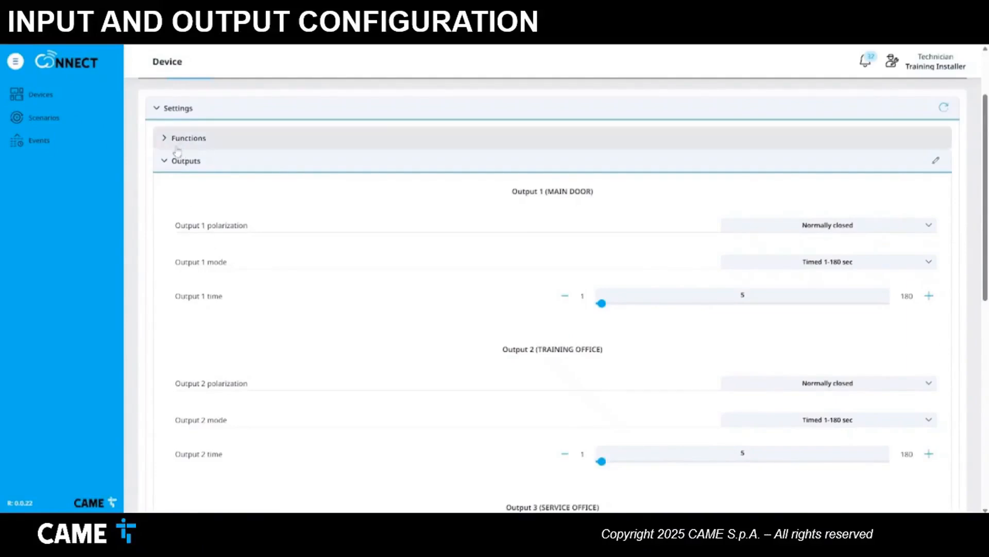
pyautogui.click(164, 161)
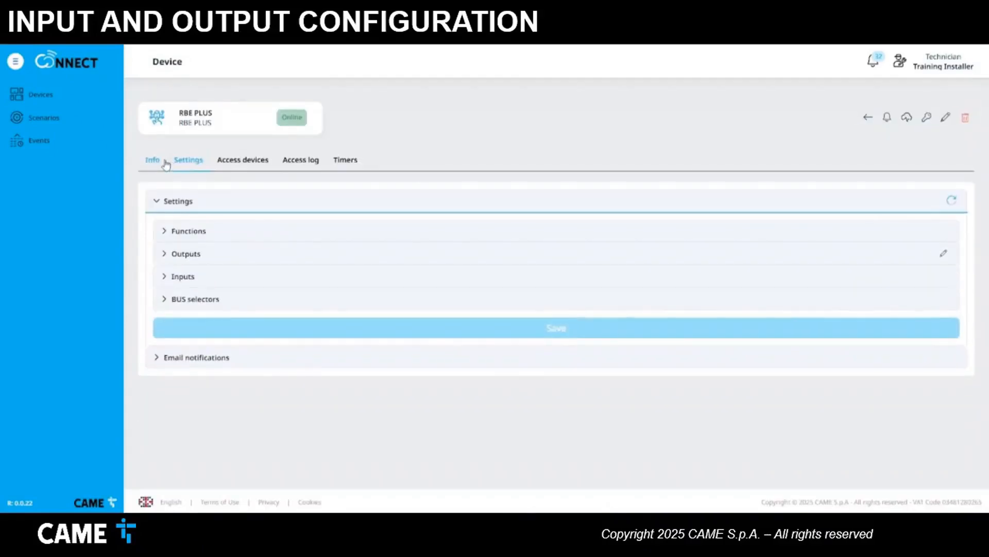
# - Keep Input 1 normally opened and limit it to output 1, clearing outputs 2–4 and operators A–d
pyautogui.click(170, 278)
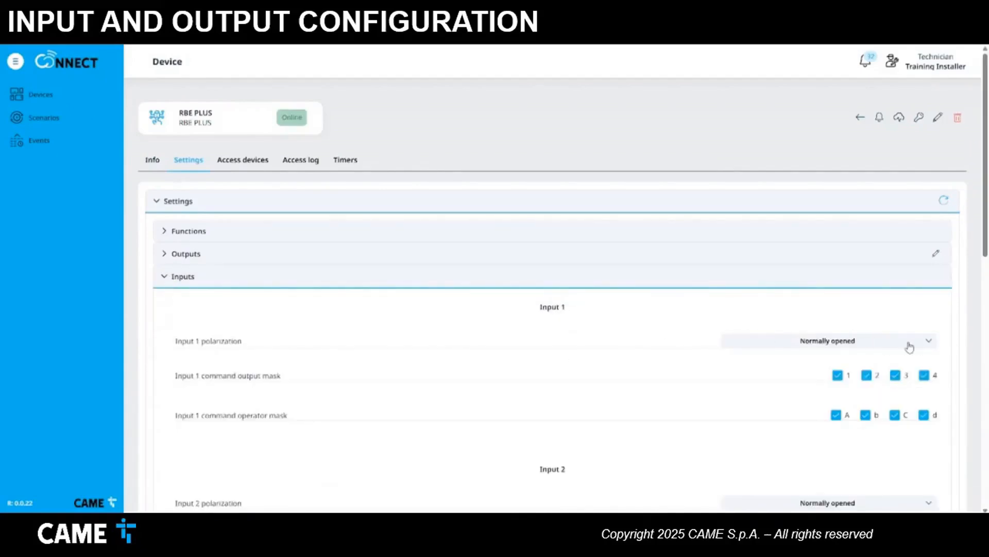
pyautogui.click(929, 342)
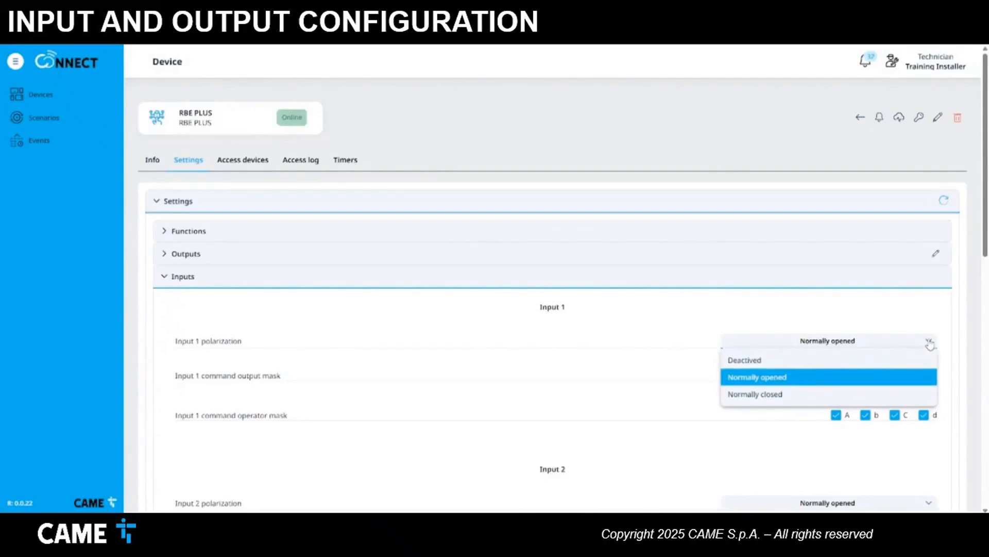
pyautogui.click(928, 343)
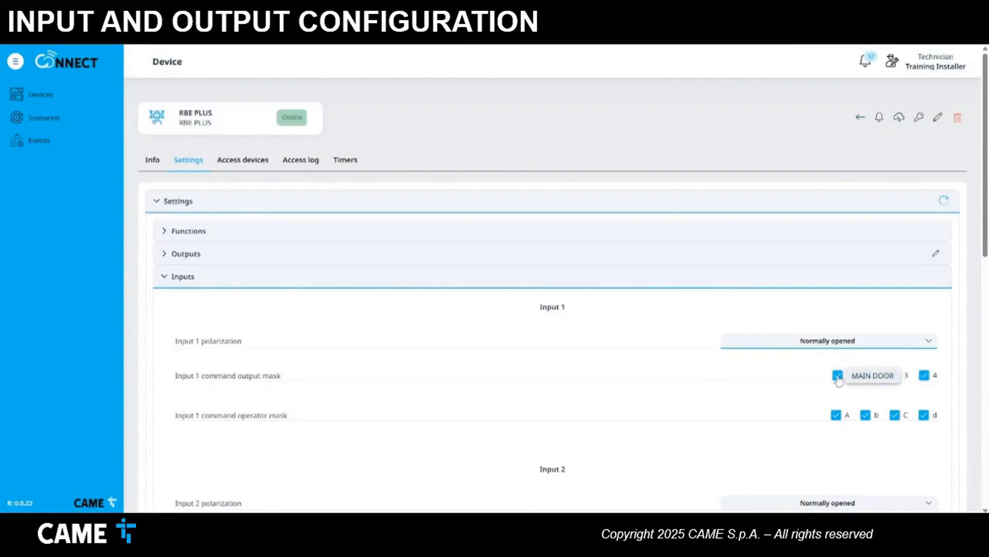
pyautogui.click(867, 376)
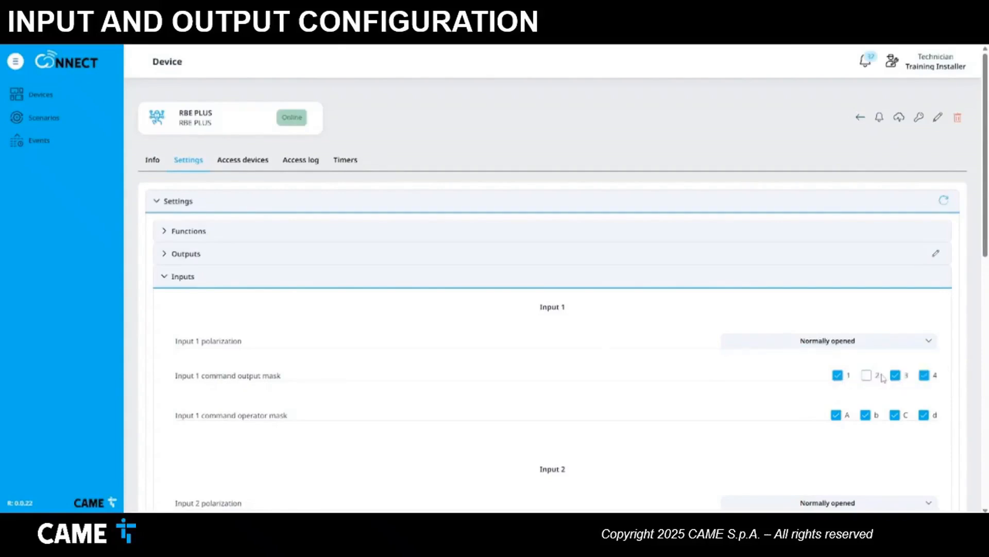
pyautogui.click(895, 376)
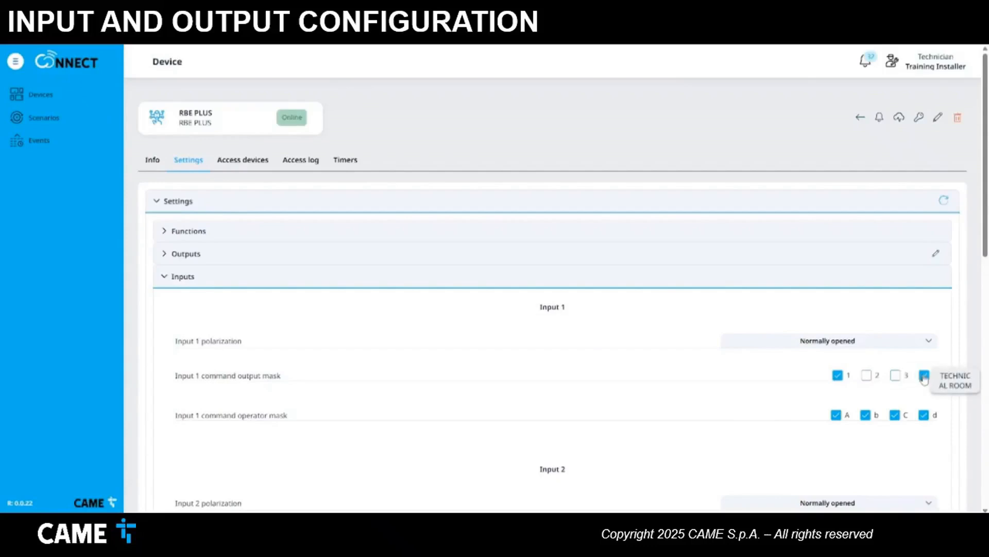
pyautogui.click(924, 376)
pyautogui.click(836, 417)
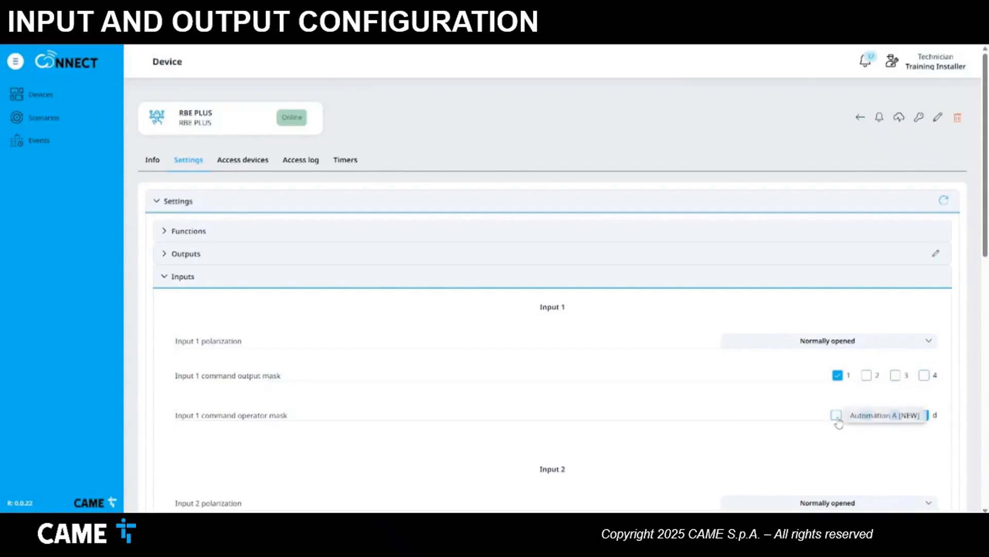
pyautogui.click(866, 417)
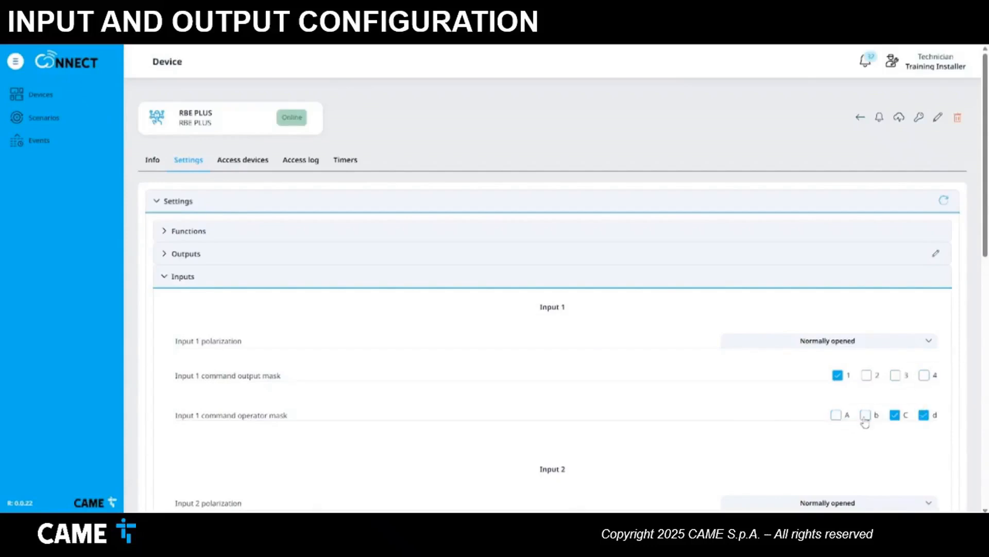
pyautogui.click(895, 416)
pyautogui.click(924, 417)
# - Limit Input 2 to operator A by clearing outputs 1–4 and operators b–d
pyautogui.scroll(-4, 922, 421)
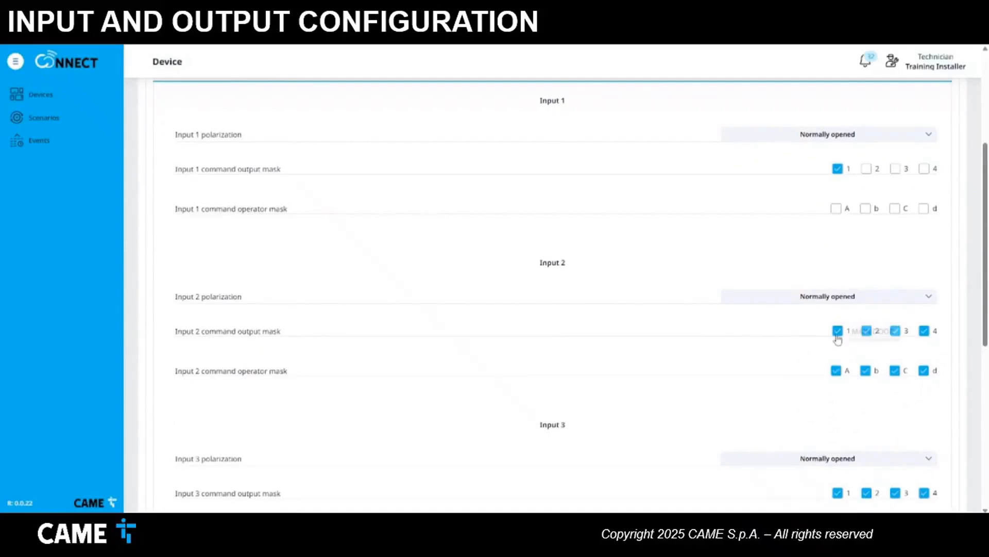
pyautogui.click(838, 330)
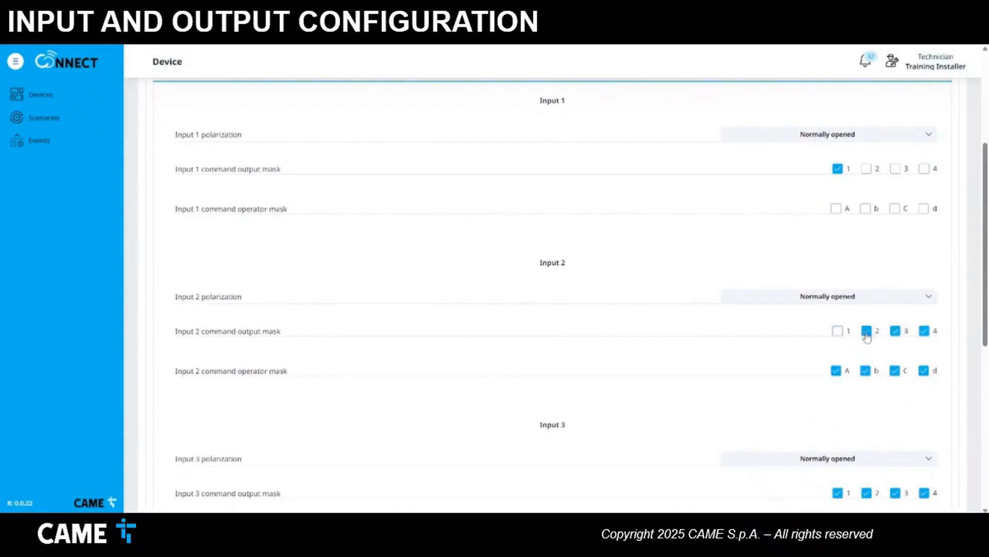
pyautogui.click(867, 333)
pyautogui.click(895, 334)
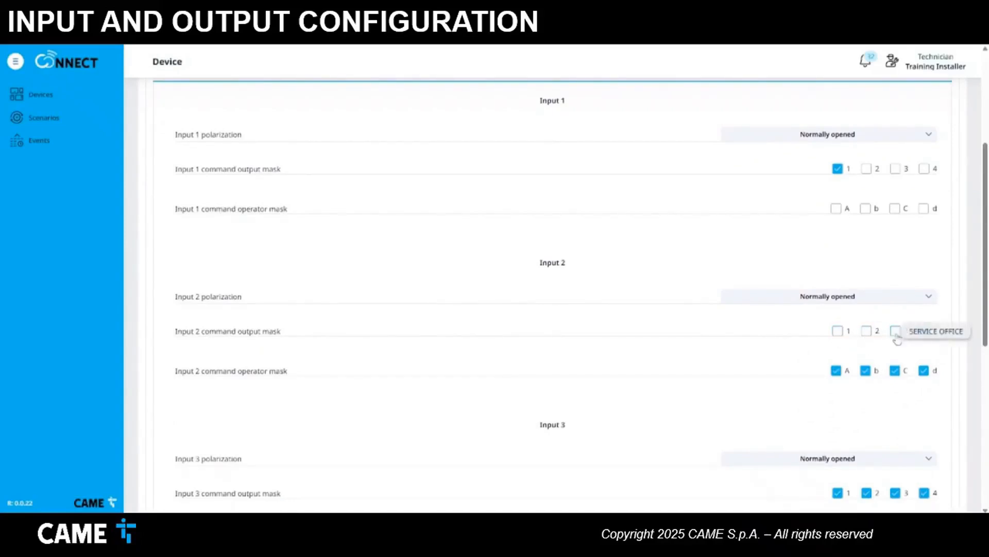
pyautogui.click(923, 333)
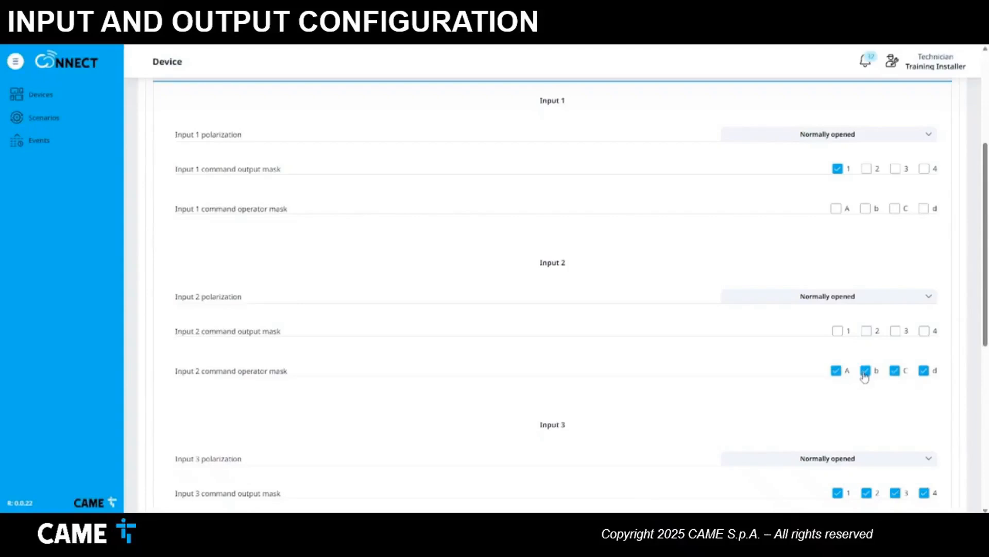
pyautogui.click(866, 373)
pyautogui.click(896, 373)
pyautogui.click(923, 374)
# - Set Inputs 3 and 4 polarization to Deactived and save the input configuration
pyautogui.scroll(-1, 879, 436)
pyautogui.scroll(-1, 880, 437)
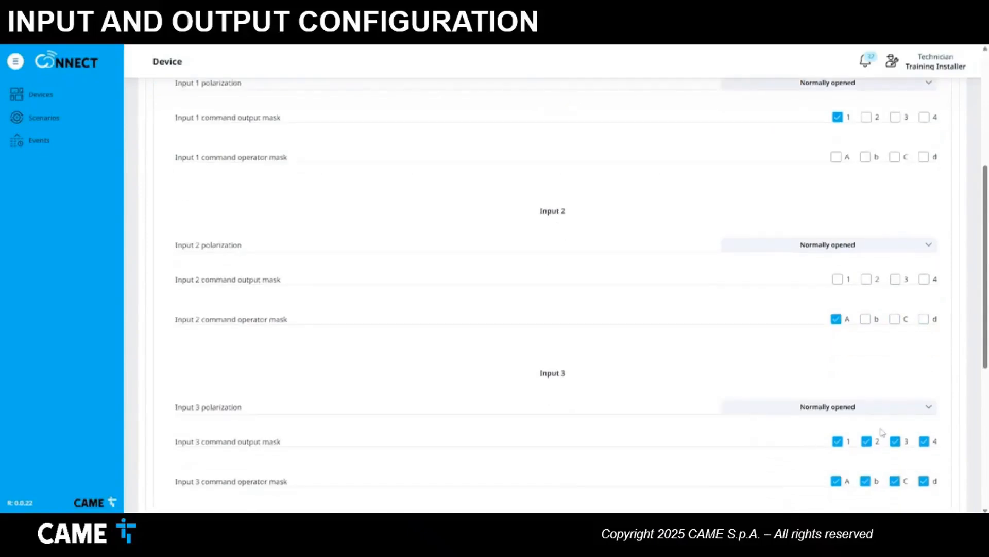
pyautogui.scroll(-1, 883, 432)
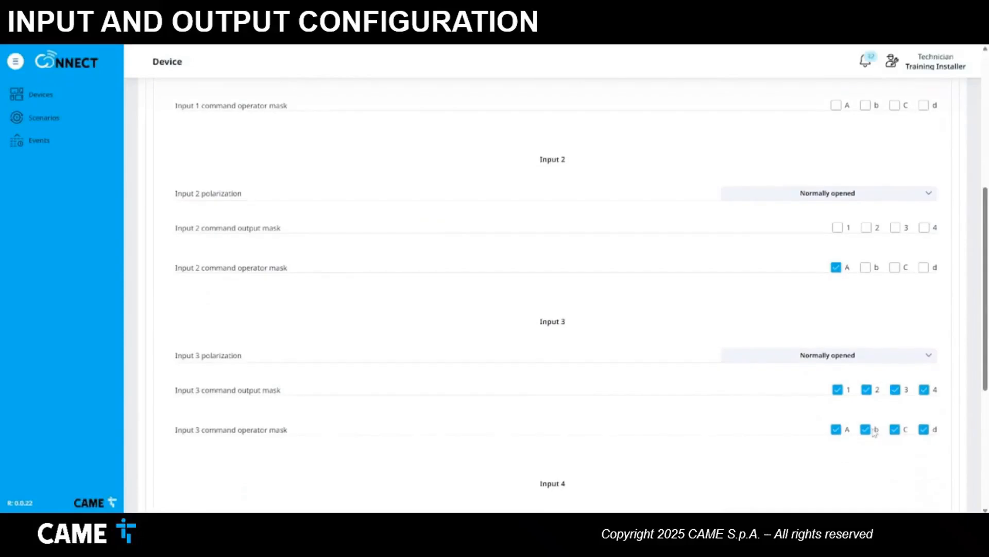
pyautogui.click(882, 357)
pyautogui.click(850, 374)
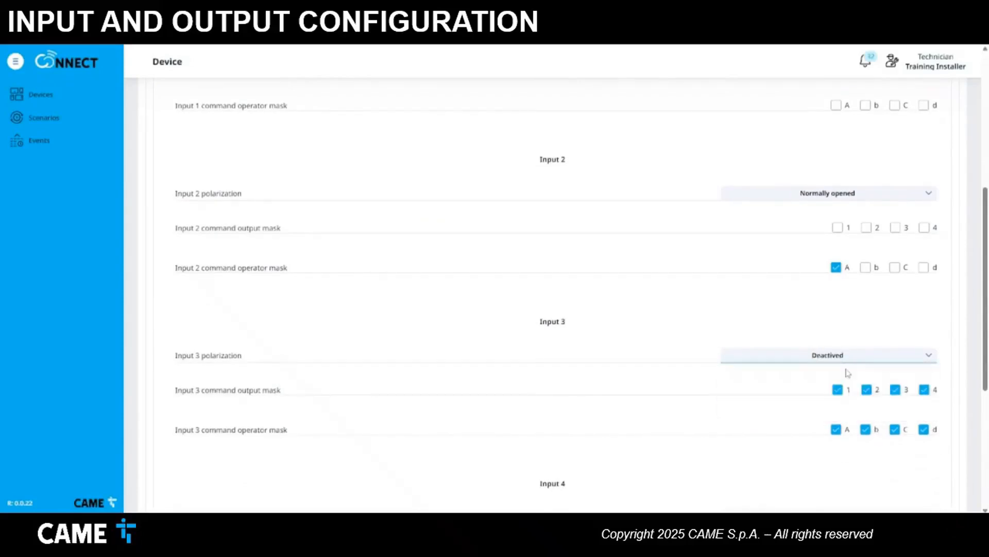
pyautogui.scroll(-3, 849, 374)
pyautogui.click(849, 372)
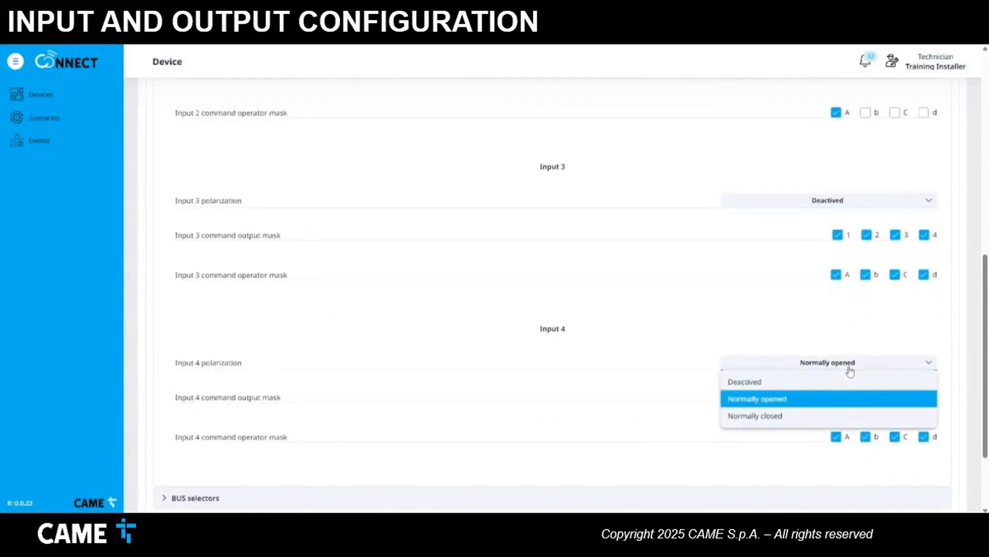
pyautogui.click(833, 379)
pyautogui.scroll(-1, 833, 379)
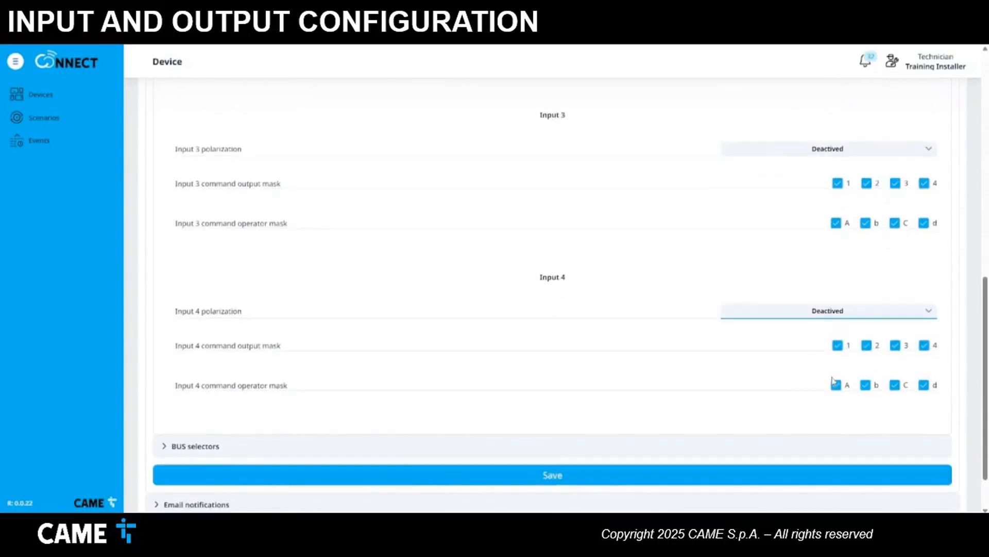
pyautogui.click(552, 474)
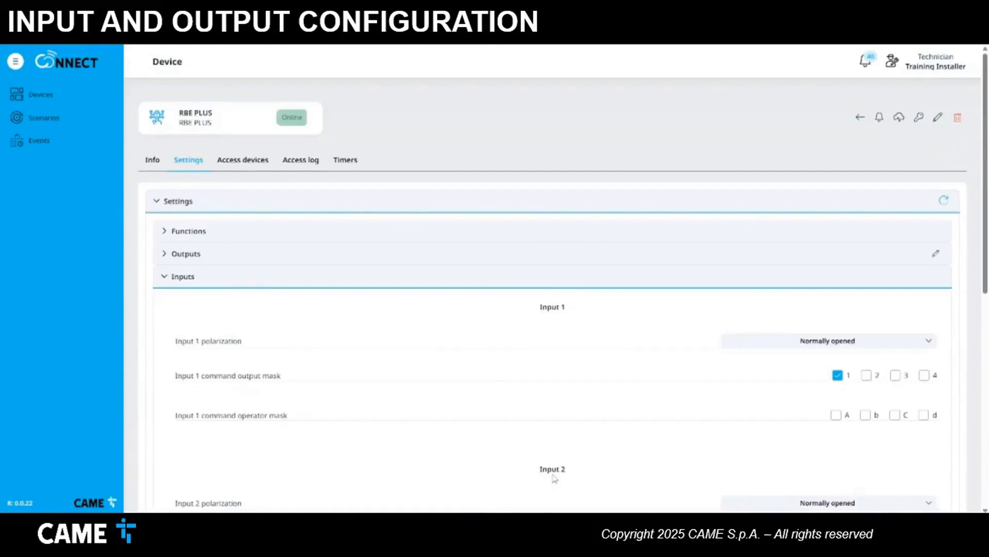
# - Review the RBE PLUS Info page: configured, online, CRP address 1, firmware 2.1.1
pyautogui.moveTo(985, 268)
pyautogui.mouseDown()
pyautogui.moveTo(963, 422)
pyautogui.moveTo(980, 272)
pyautogui.mouseUp()
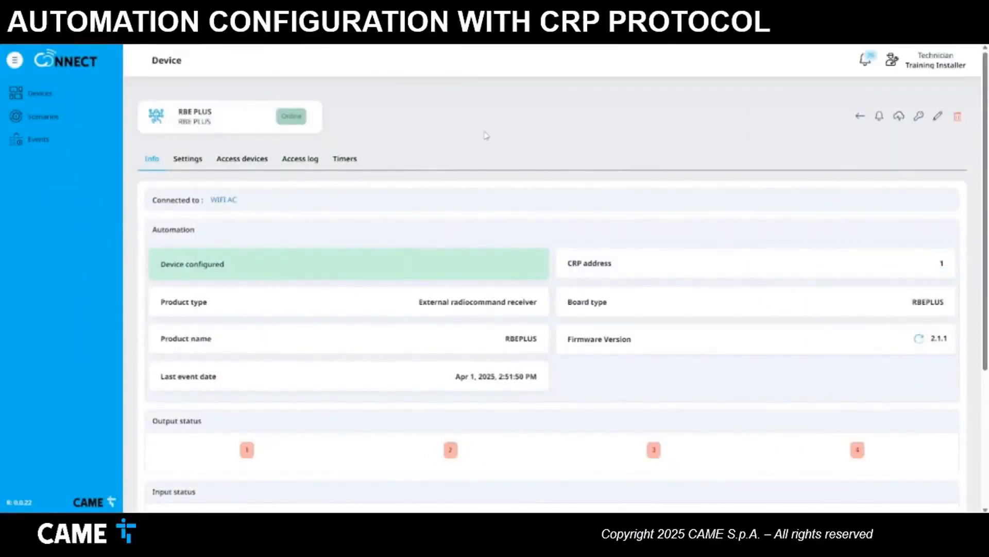
# - Run Manual operator scanning until Automation A (ZLX24M) appears with its four commands
pyautogui.scroll(-4, 483, 139)
pyautogui.click(707, 433)
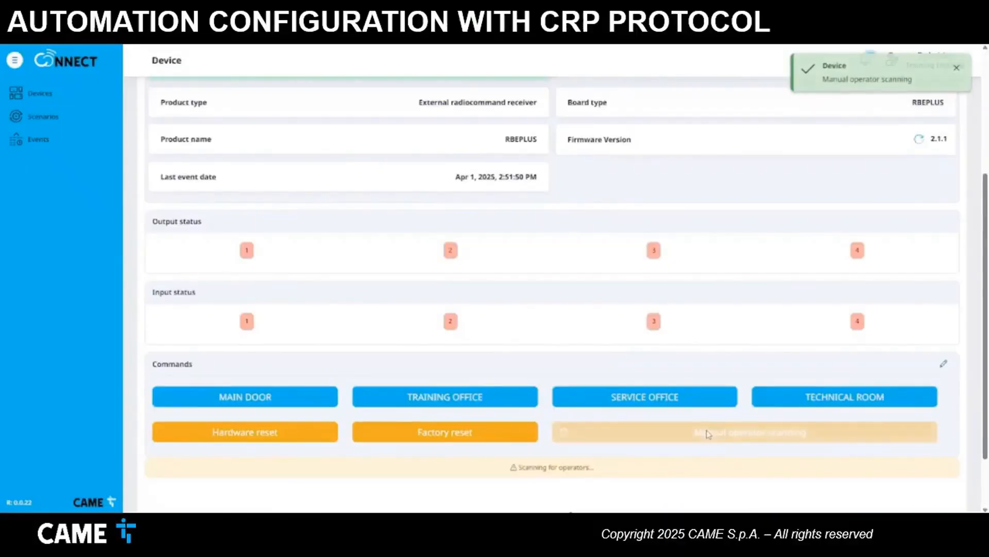
pyautogui.scroll(-2, 707, 432)
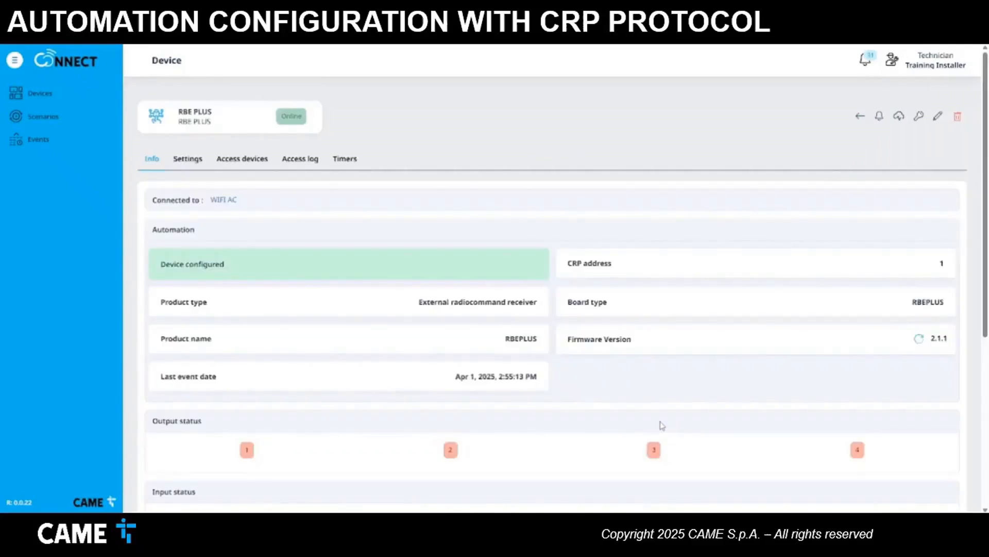
pyautogui.scroll(-5, 662, 424)
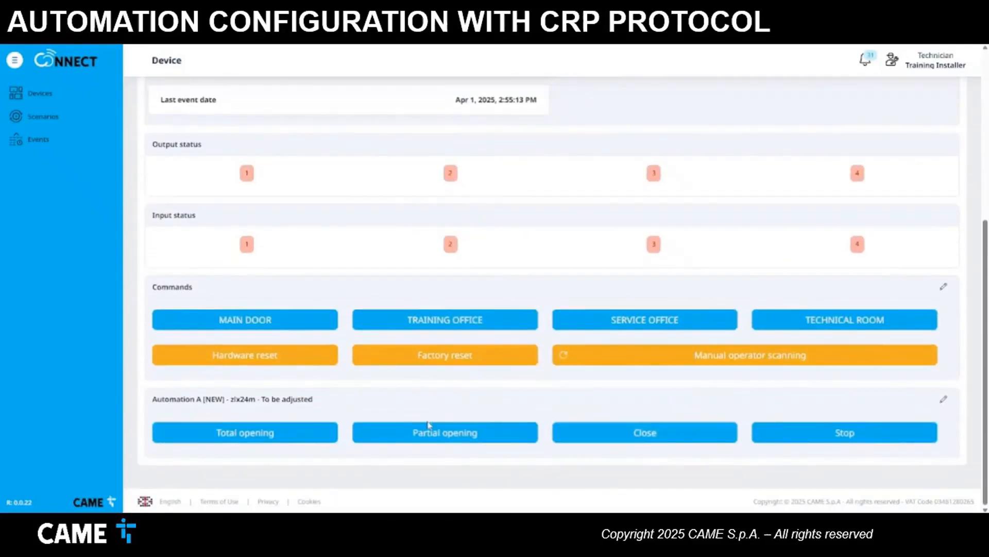
# - Rename Automation A's operator to MAIN ENTRANCE
pyautogui.click(943, 399)
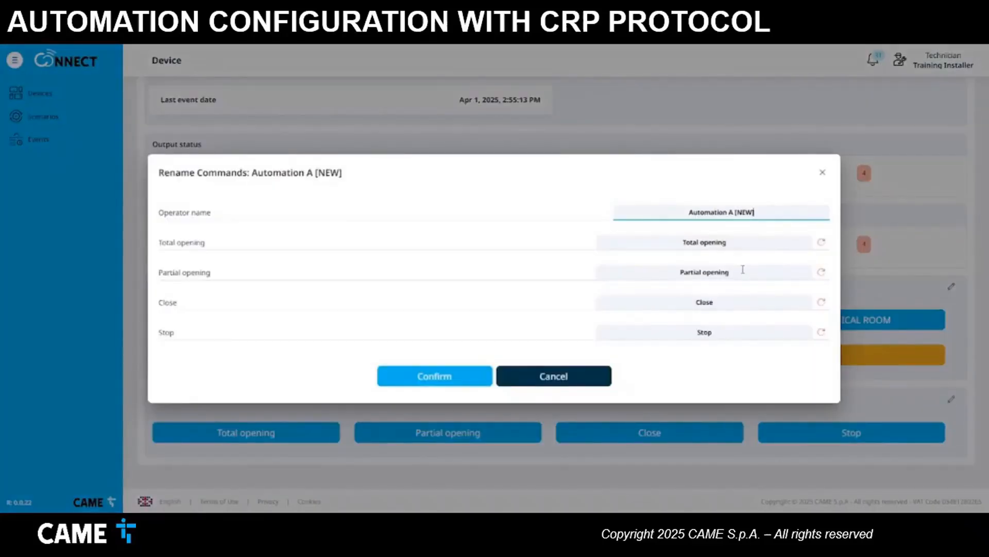
pyautogui.moveTo(764, 212); pyautogui.dragTo(658, 212)
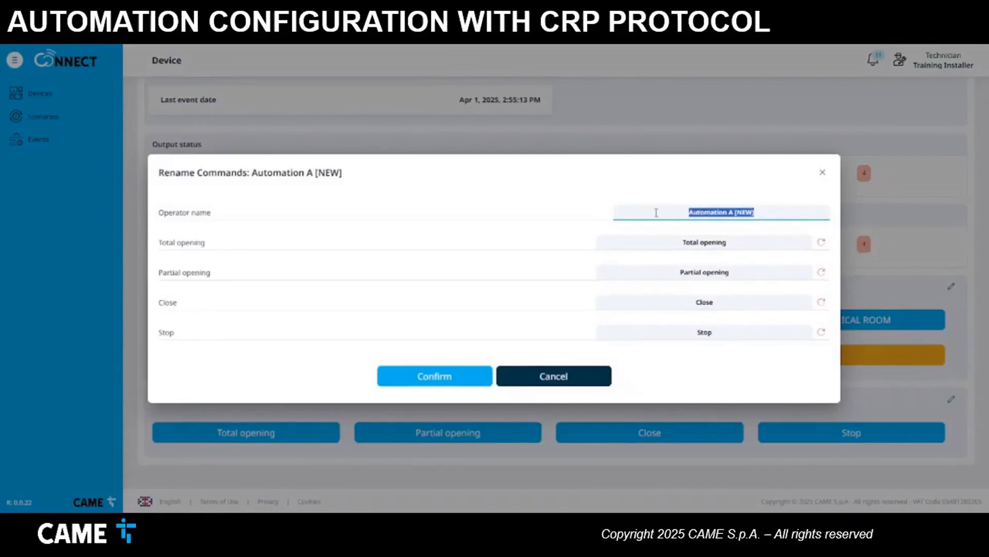
pyautogui.write('MAIN E')
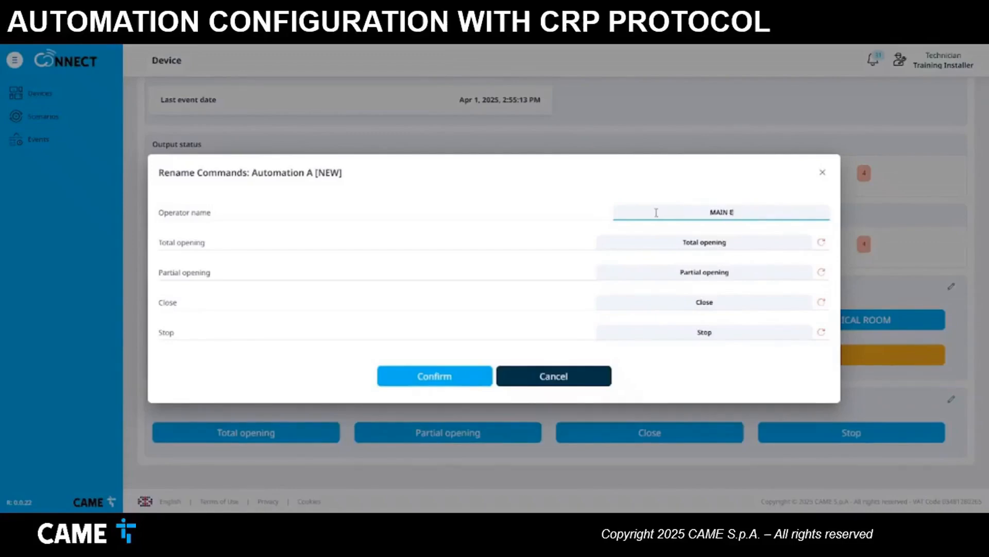
pyautogui.write('NTRANCE')
pyautogui.click(438, 375)
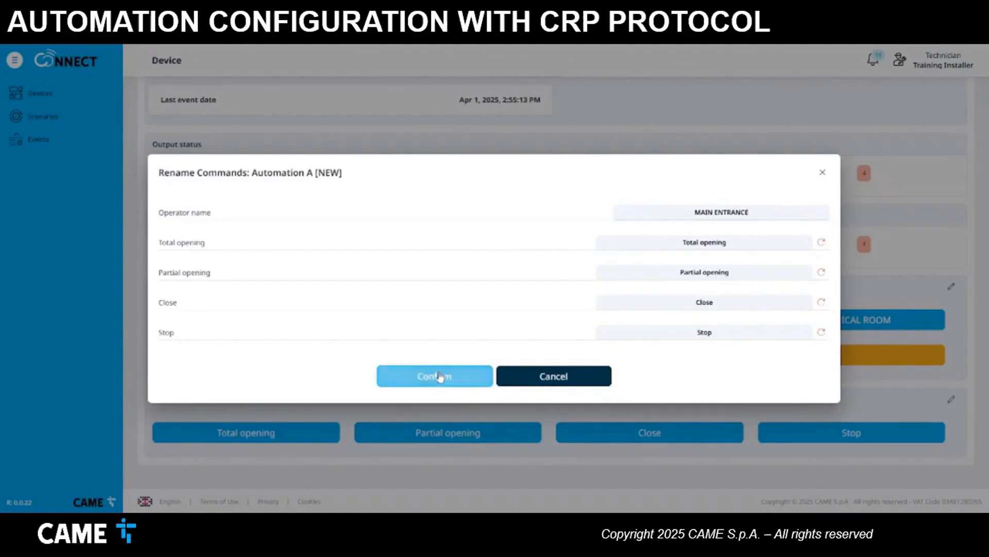
# - Test MAIN ENTRANCE with a Total opening command followed by Close
pyautogui.scroll(-5, 441, 375)
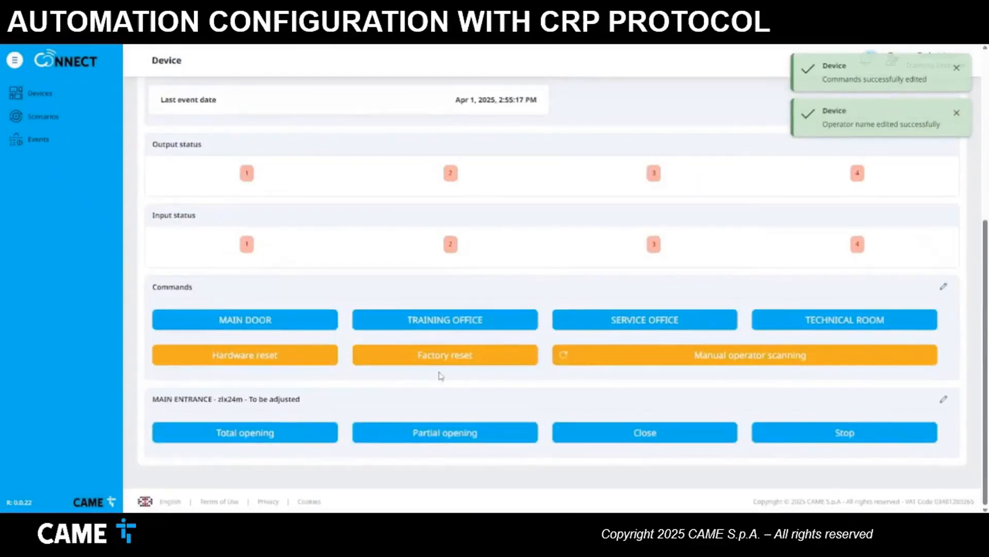
pyautogui.click(303, 435)
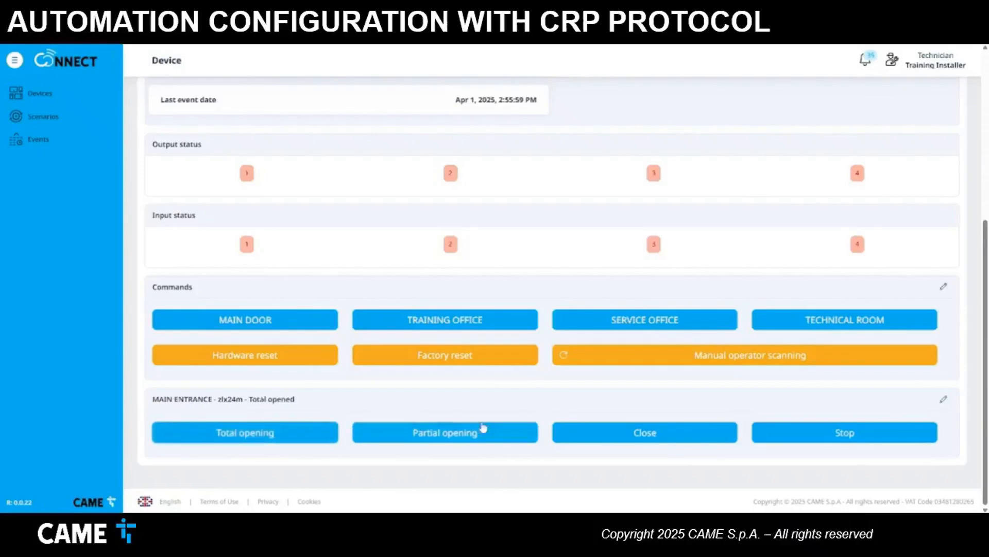
pyautogui.click(581, 434)
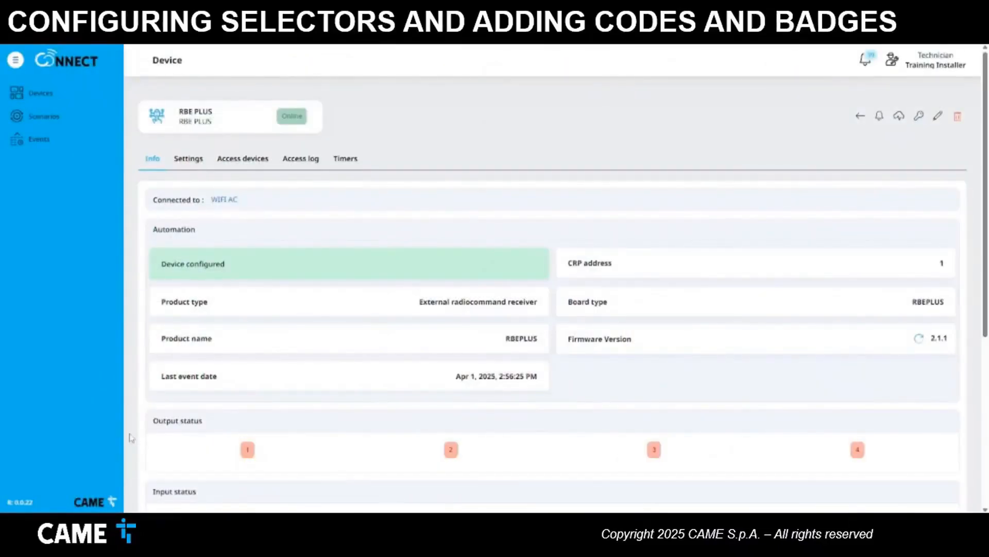
# - Limit BUS selector 1 to outputs 1 and 2, clearing outputs 3–4 and operators A–d
pyautogui.click(186, 161)
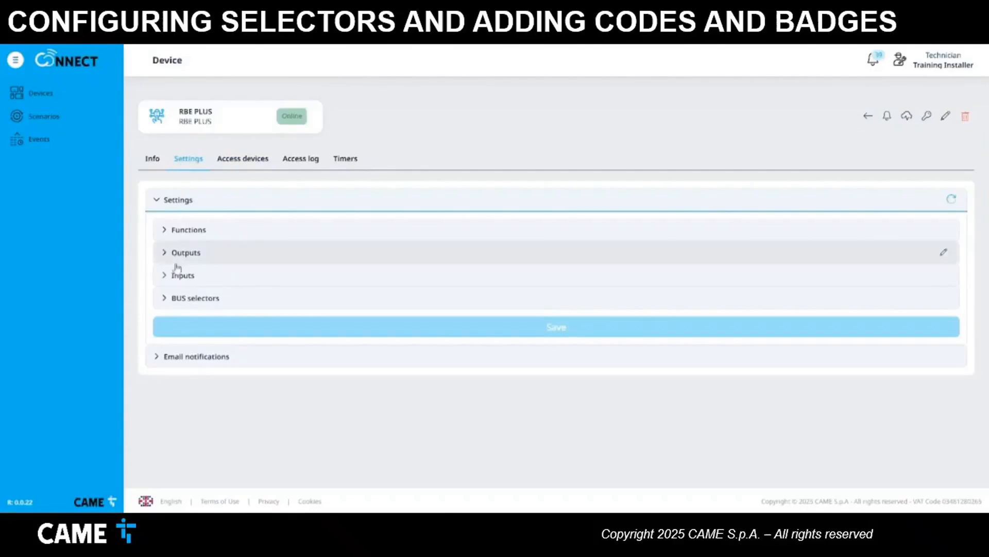
pyautogui.click(165, 299)
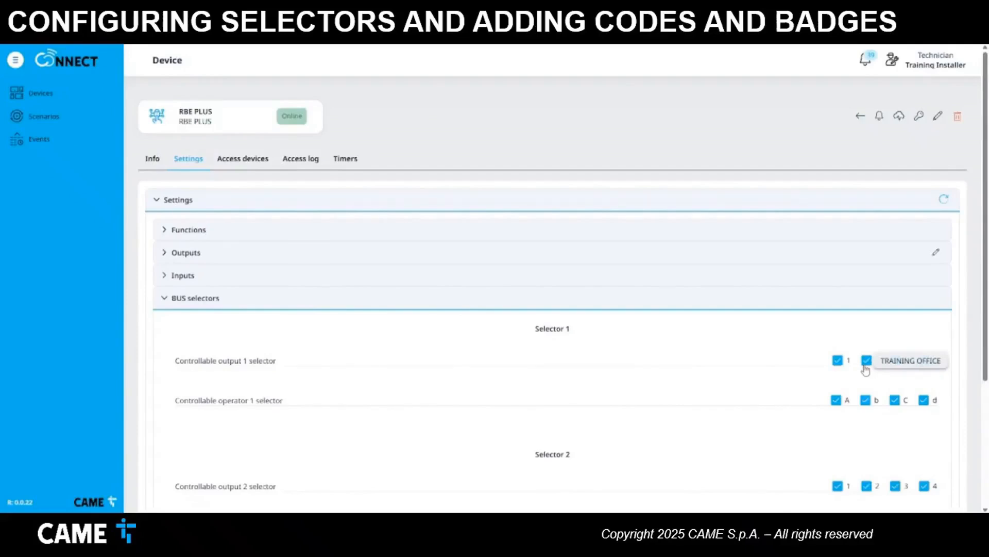
pyautogui.click(905, 364)
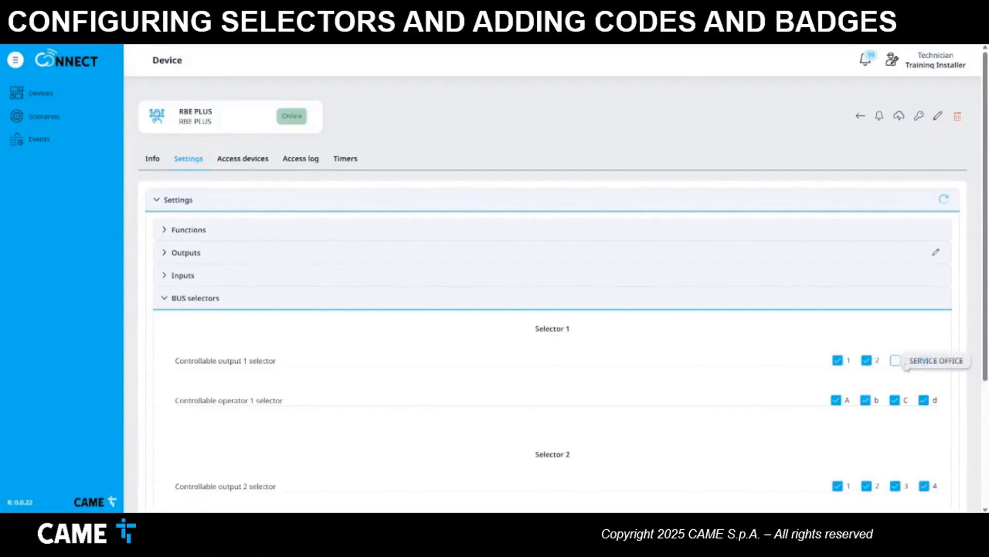
pyautogui.click(924, 361)
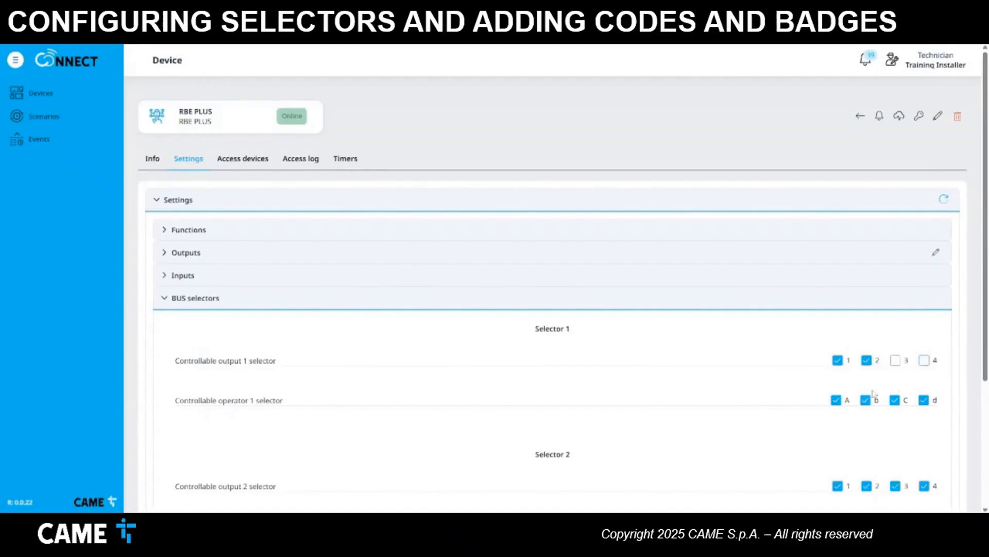
pyautogui.click(836, 401)
pyautogui.click(865, 400)
pyautogui.click(896, 401)
pyautogui.click(924, 401)
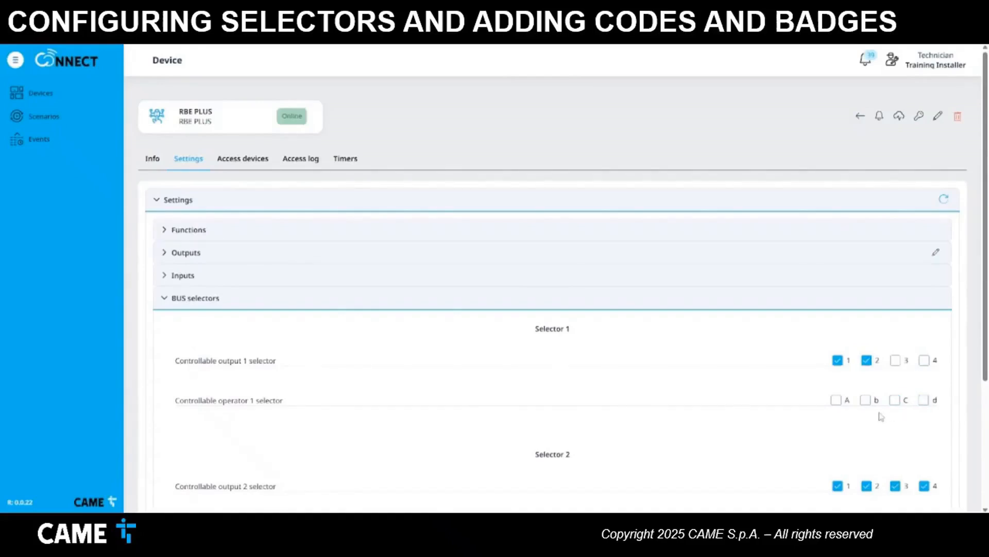
# - Limit BUS selector 2 to operator A, clearing outputs 1–4 and operators b–d
pyautogui.scroll(-2, 881, 417)
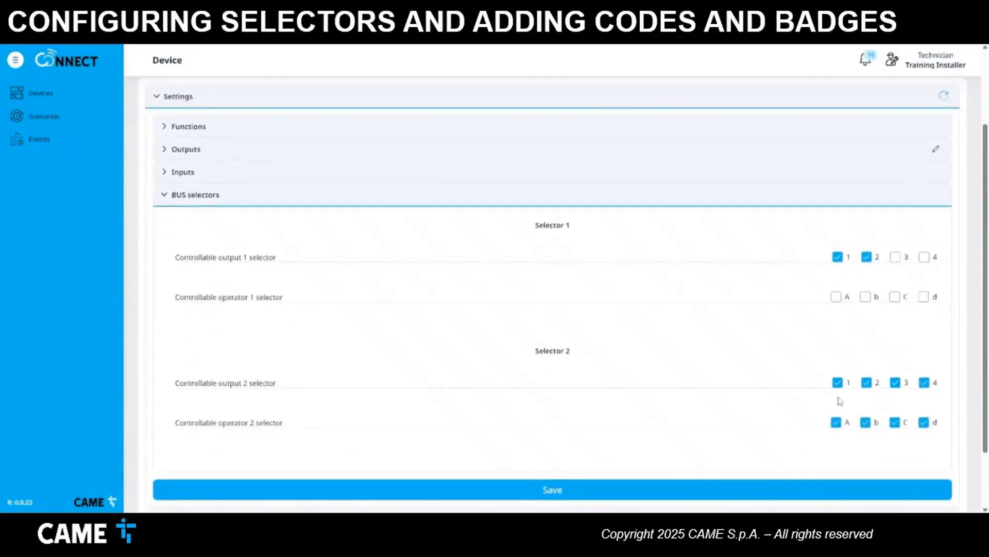
pyautogui.click(838, 385)
pyautogui.click(865, 390)
pyautogui.click(895, 386)
pyautogui.click(924, 386)
pyautogui.click(866, 422)
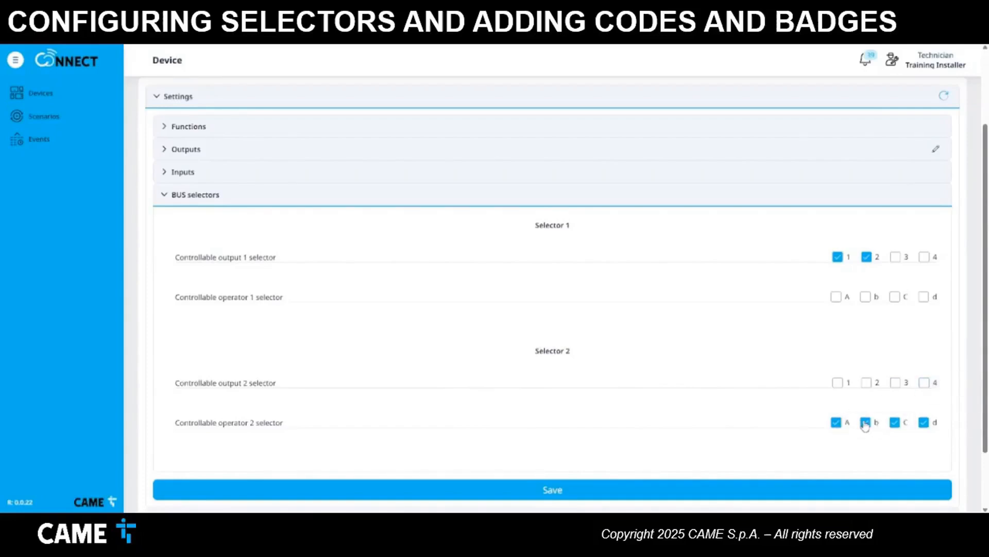
pyautogui.click(894, 423)
pyautogui.click(924, 422)
# - Save the BUS selector settings to the receiver
pyautogui.click(600, 491)
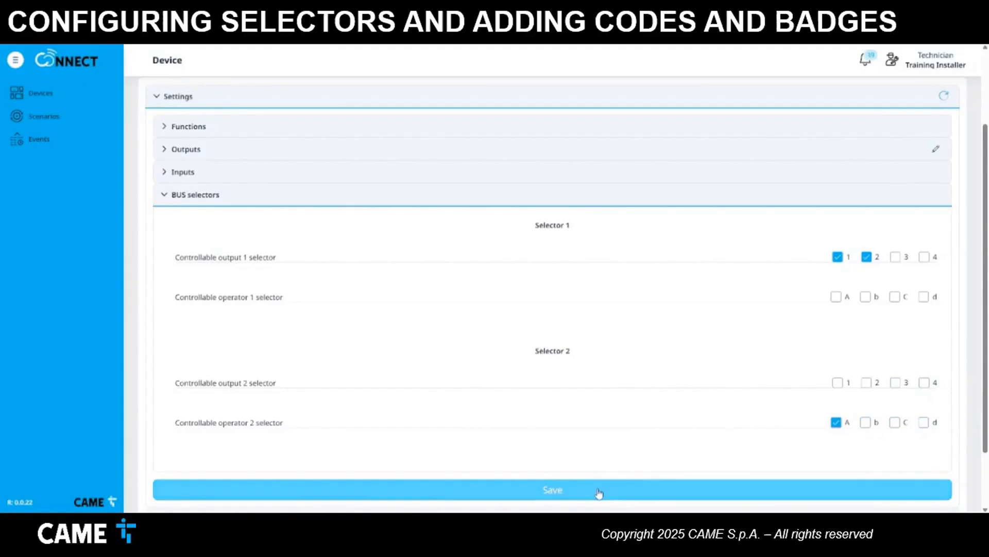
pyautogui.click(599, 491)
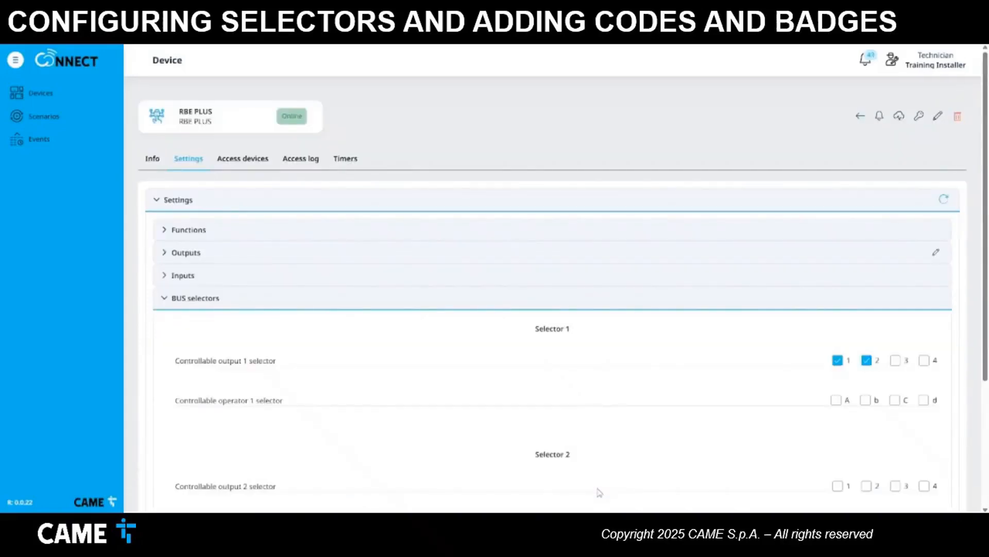
pyautogui.scroll(-2, 876, 391)
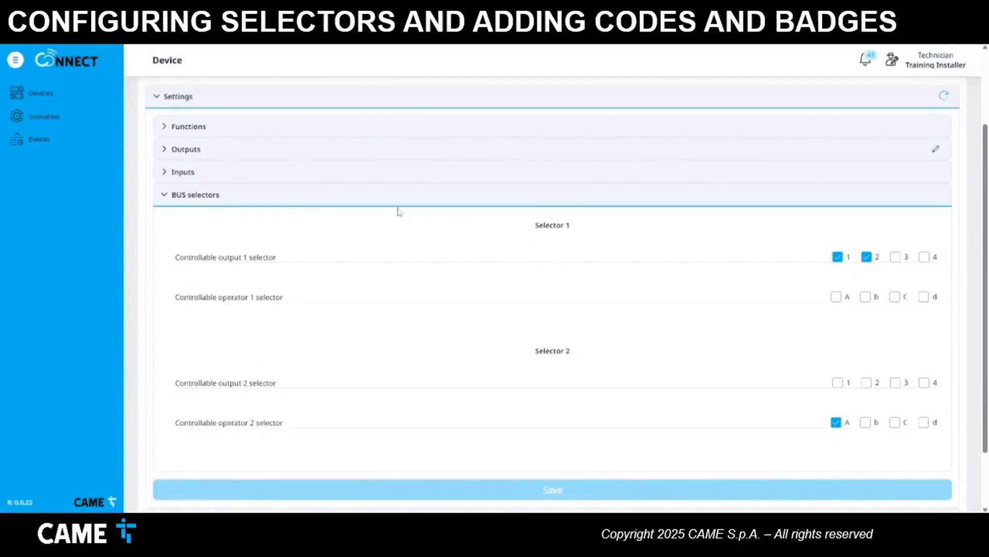
pyautogui.scroll(2, 386, 209)
# - Start a new manually inserted Keypad code from the receiver's access devices
pyautogui.click(244, 161)
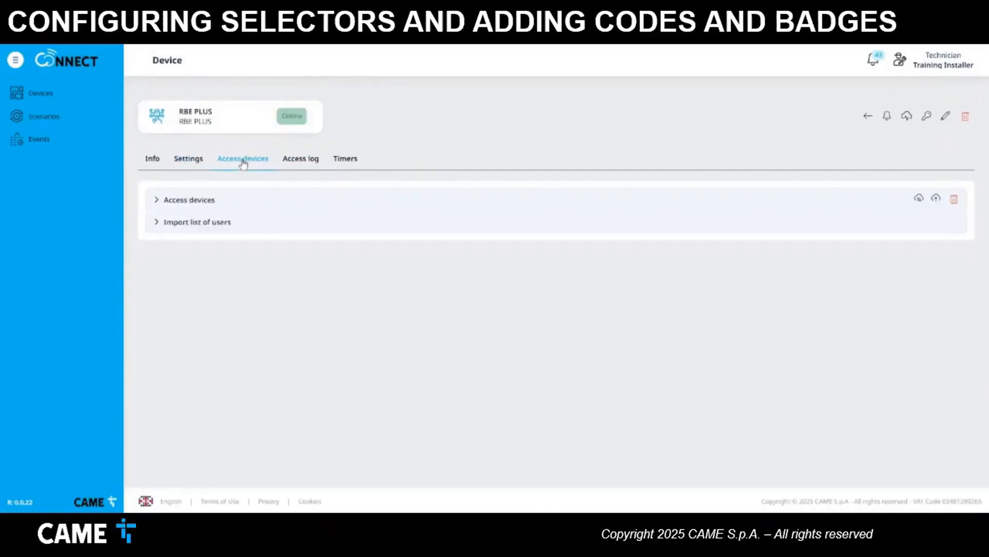
pyautogui.click(155, 200)
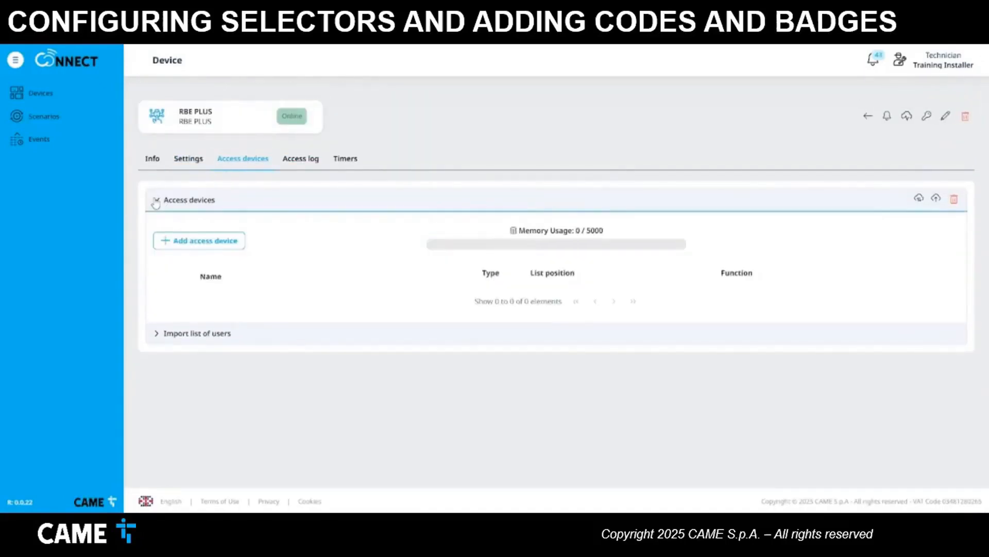
pyautogui.click(229, 251)
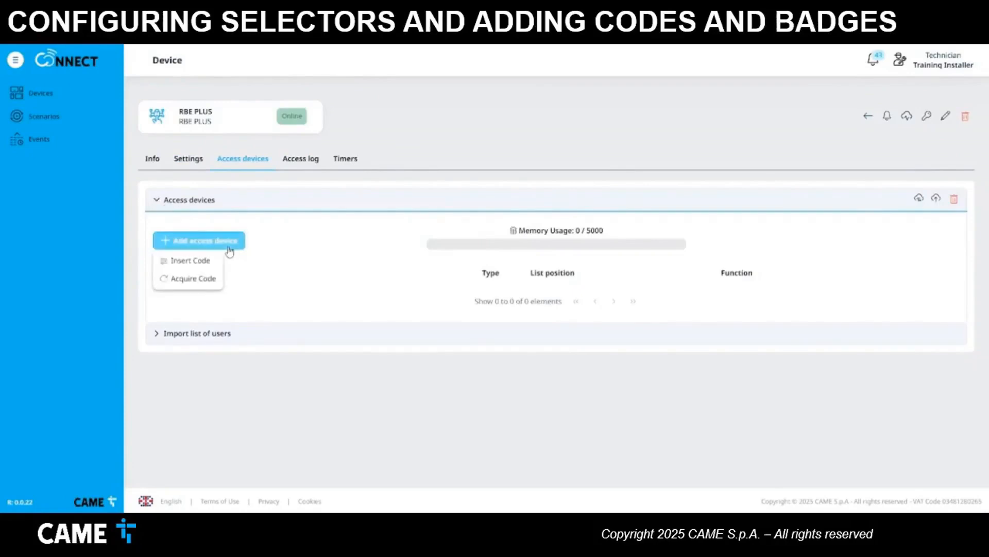
pyautogui.click(214, 261)
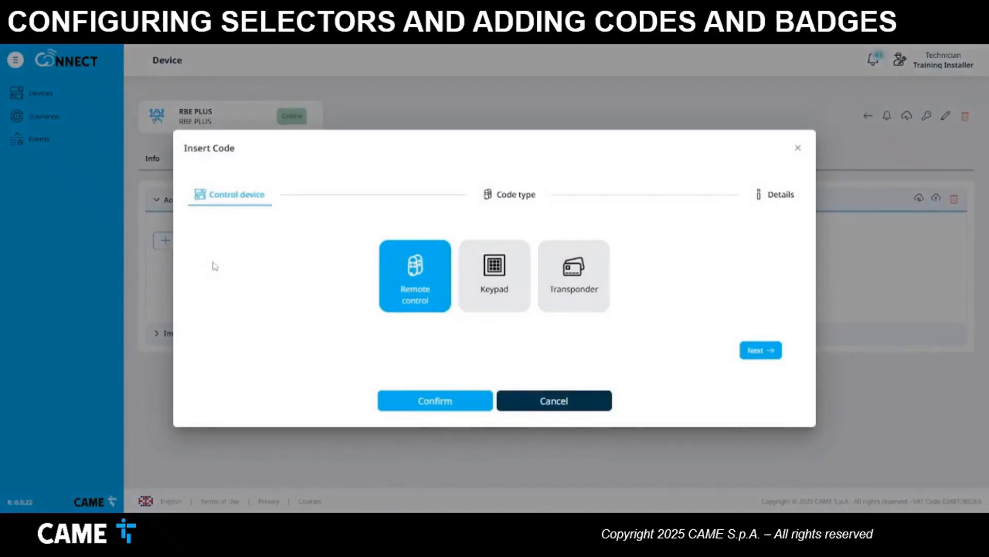
pyautogui.click(504, 306)
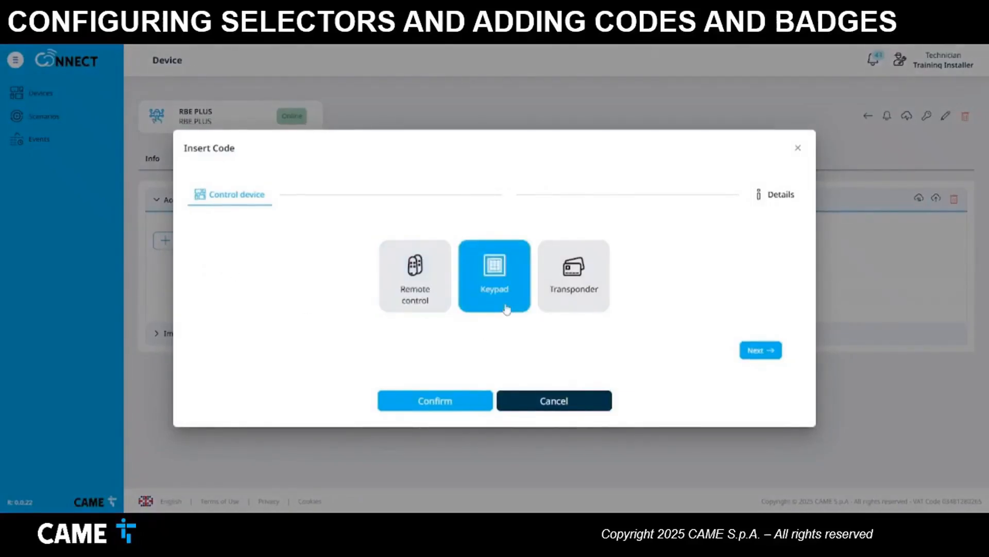
pyautogui.click(771, 356)
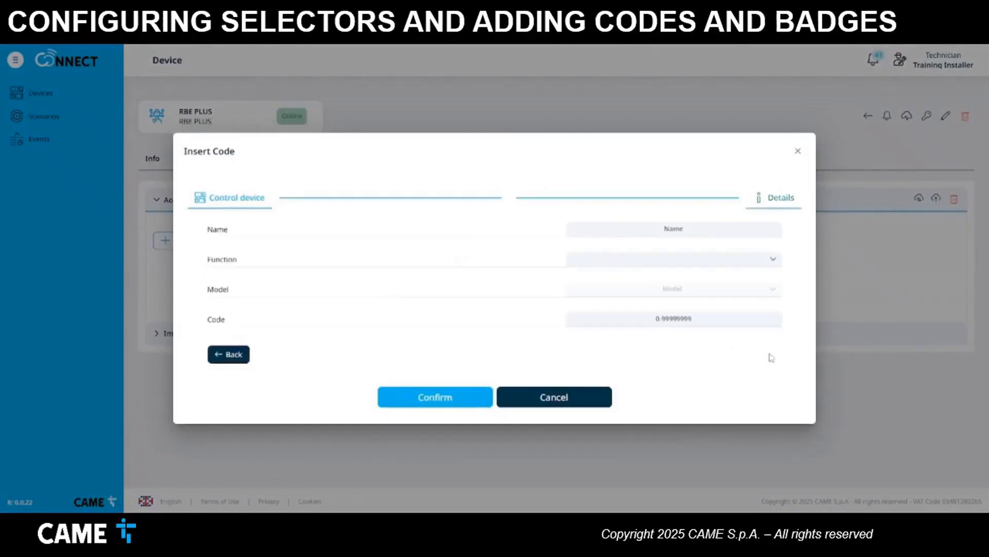
# - Name it TRAINING EMPLOYEE, allow MAIN DOOR and TRAINING OFFICE, enter the keypad code, and save
pyautogui.click(701, 232)
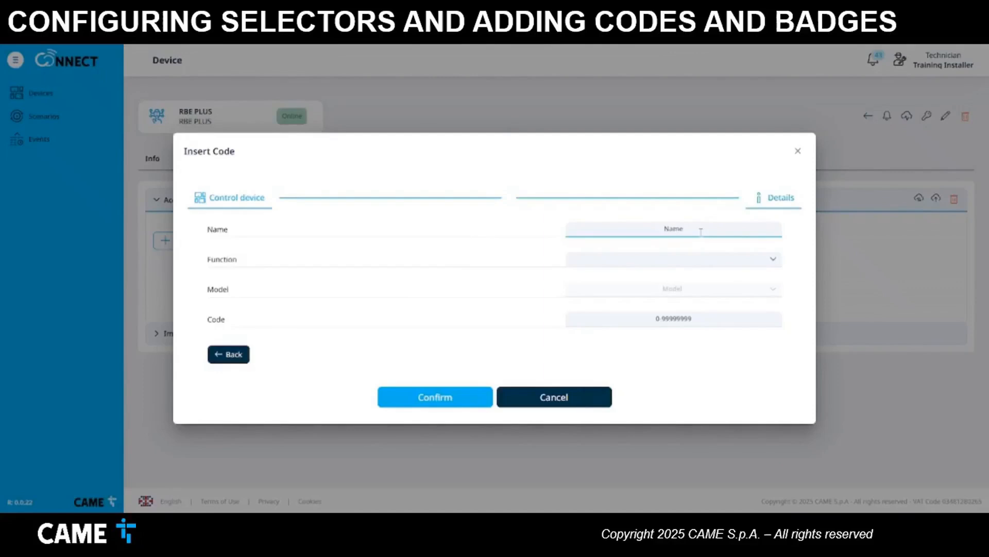
pyautogui.write('TRAINING EMPLOYEE')
pyautogui.click(678, 260)
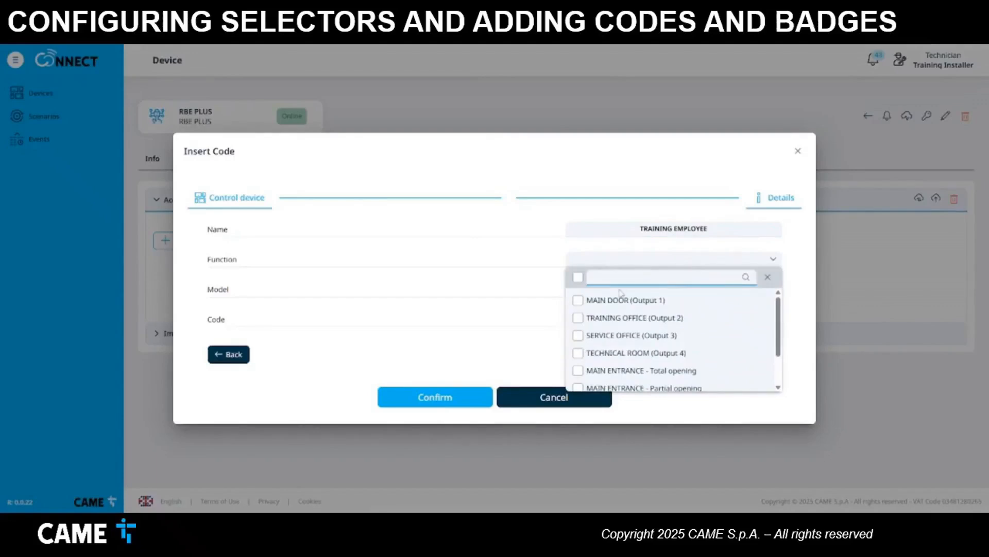
pyautogui.click(578, 300)
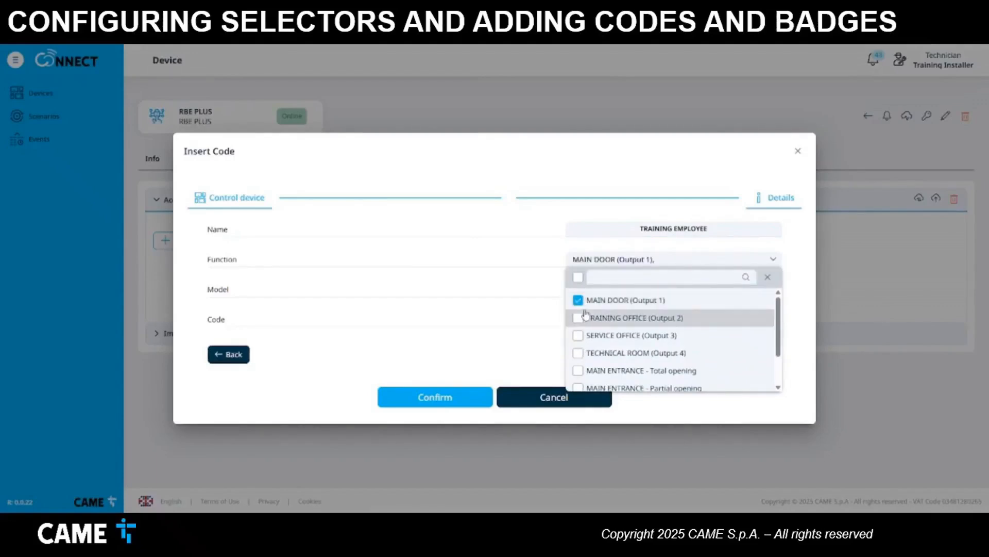
pyautogui.click(579, 318)
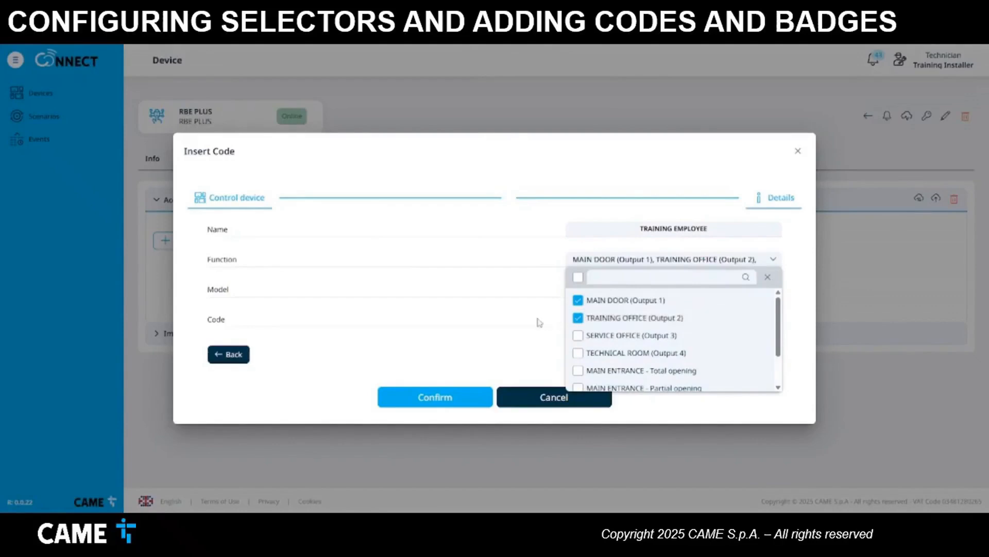
pyautogui.click(515, 324)
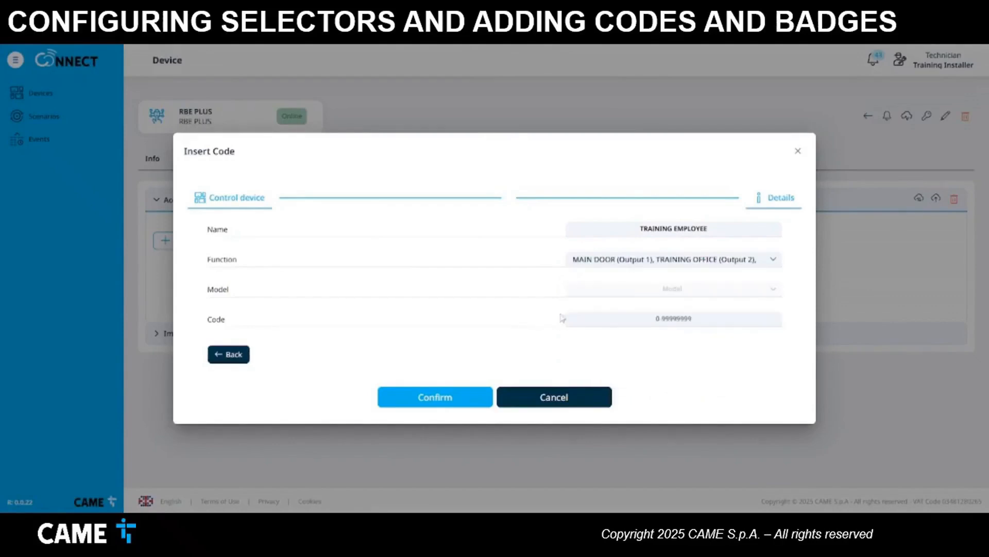
pyautogui.click(644, 317)
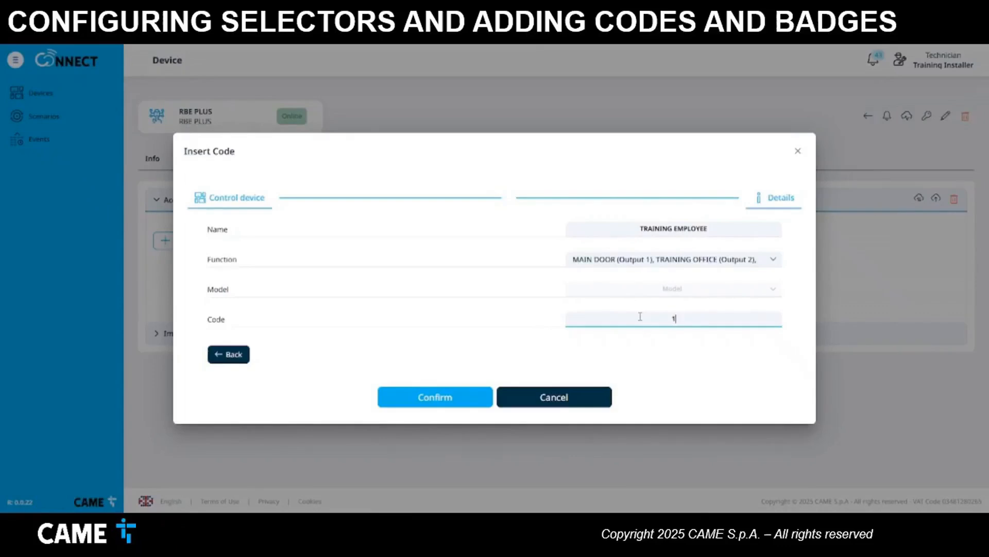
pyautogui.click(460, 395)
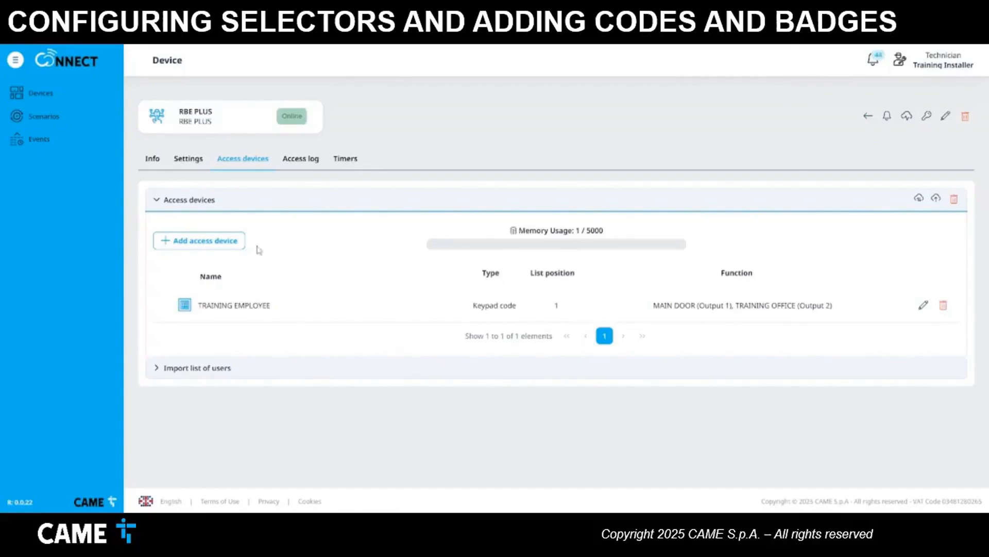
# - Acquire a new device code and open the new entry's details
pyautogui.click(230, 249)
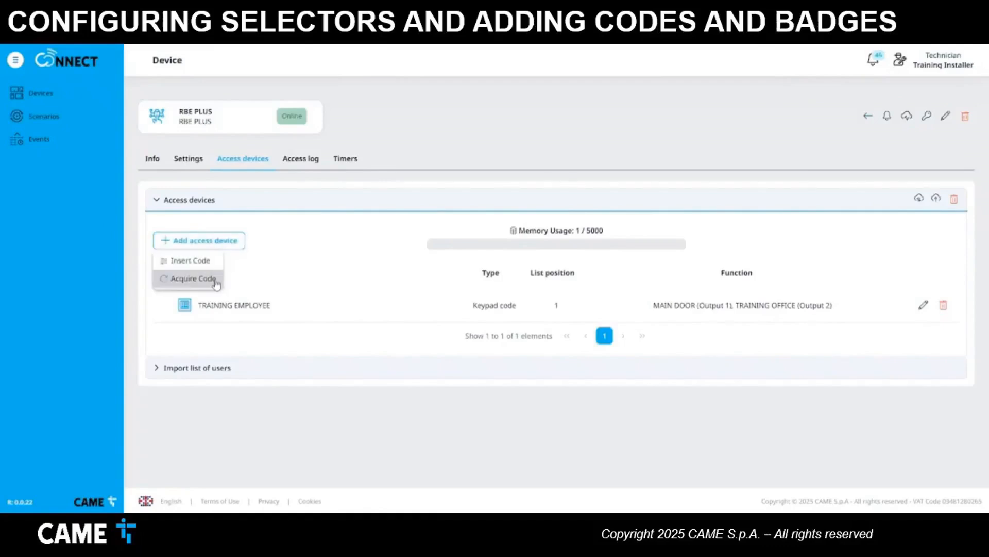
pyautogui.click(217, 278)
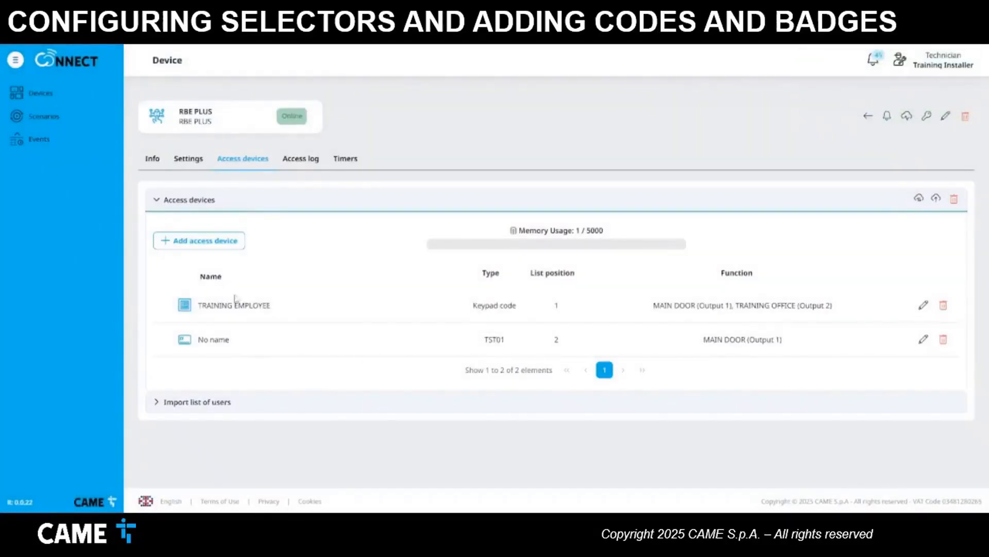
pyautogui.click(923, 339)
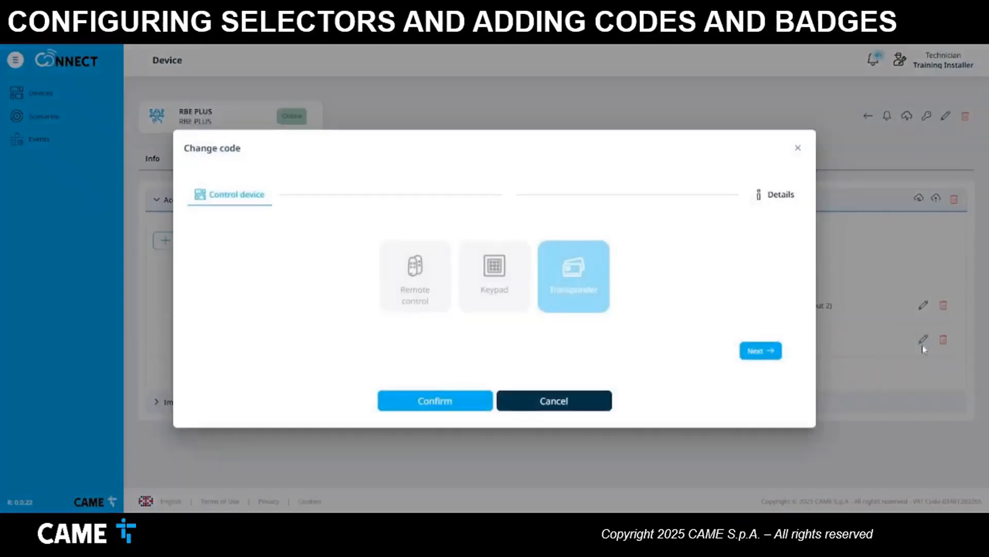
pyautogui.click(763, 356)
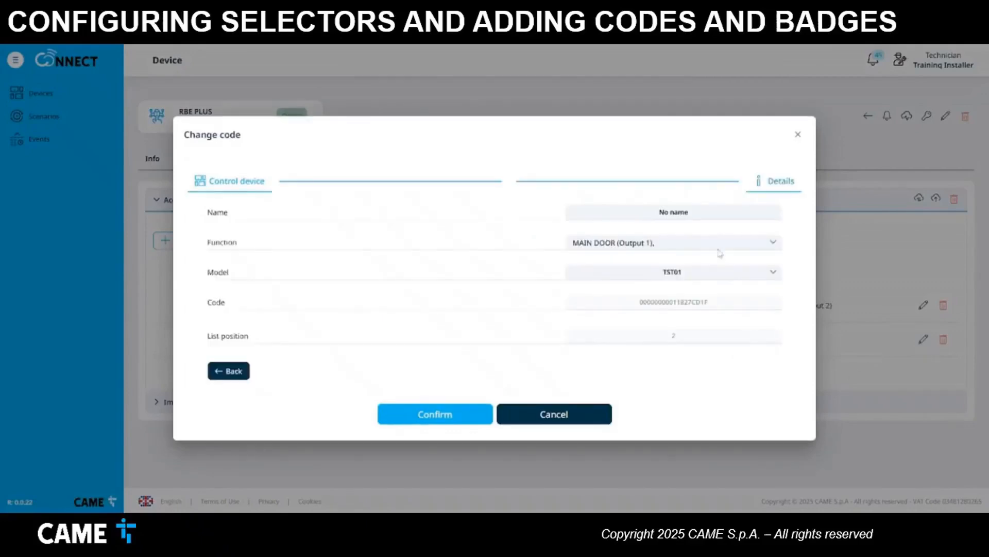
# - Name it RECEPTION, replace MAIN DOOR with MAIN ENTRANCE - Total opening, and save
pyautogui.moveTo(700, 209); pyautogui.dragTo(645, 210)
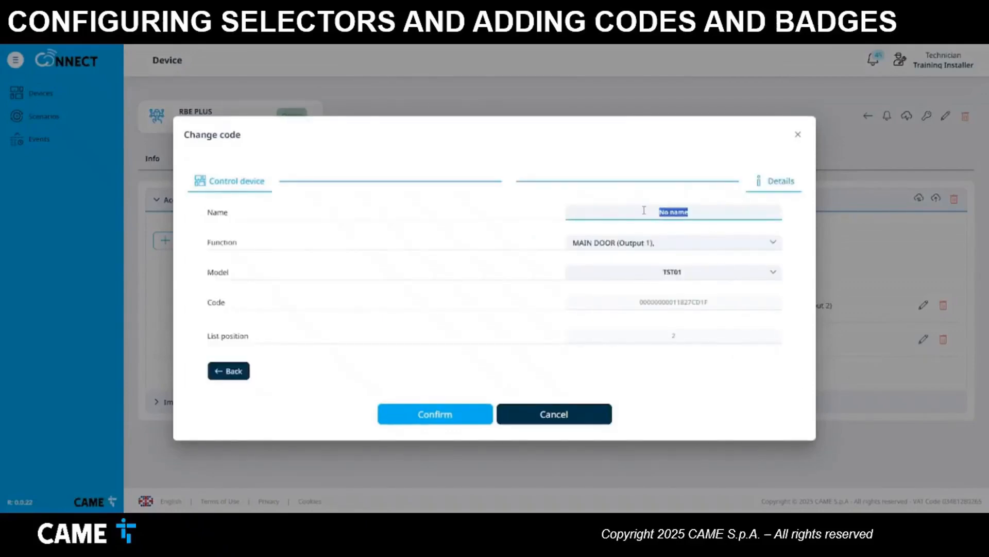
pyautogui.write('RECEPTION')
pyautogui.click(771, 242)
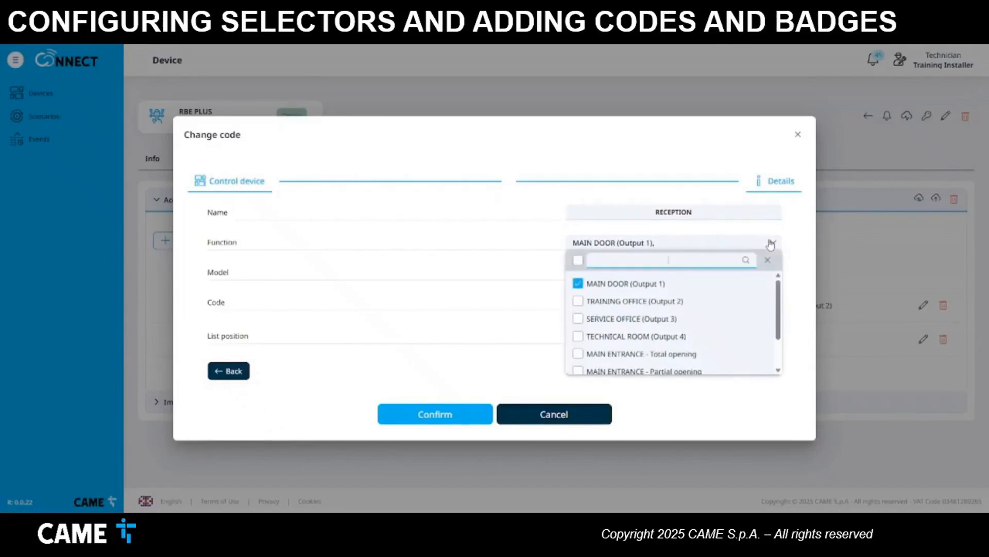
pyautogui.click(579, 284)
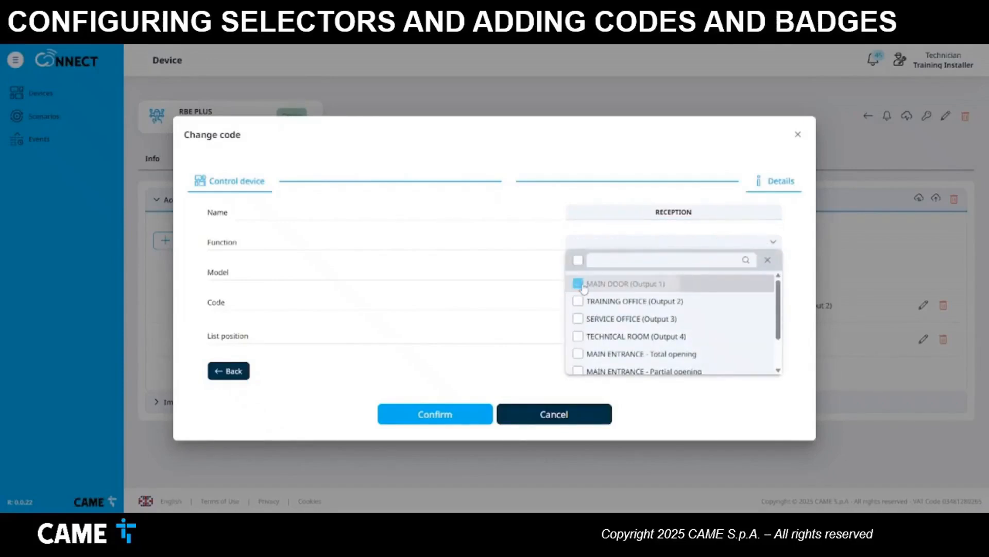
pyautogui.scroll(-2, 584, 290)
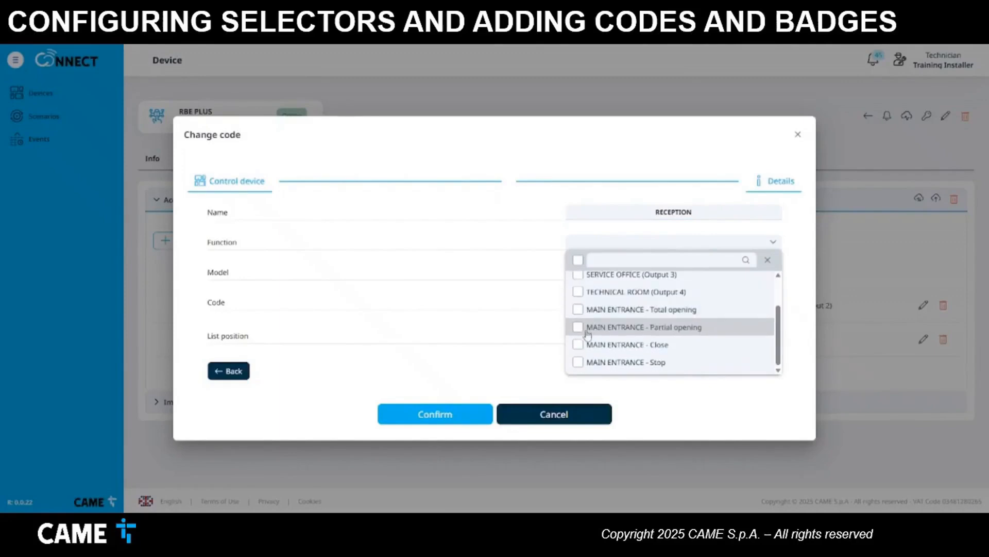
pyautogui.click(583, 313)
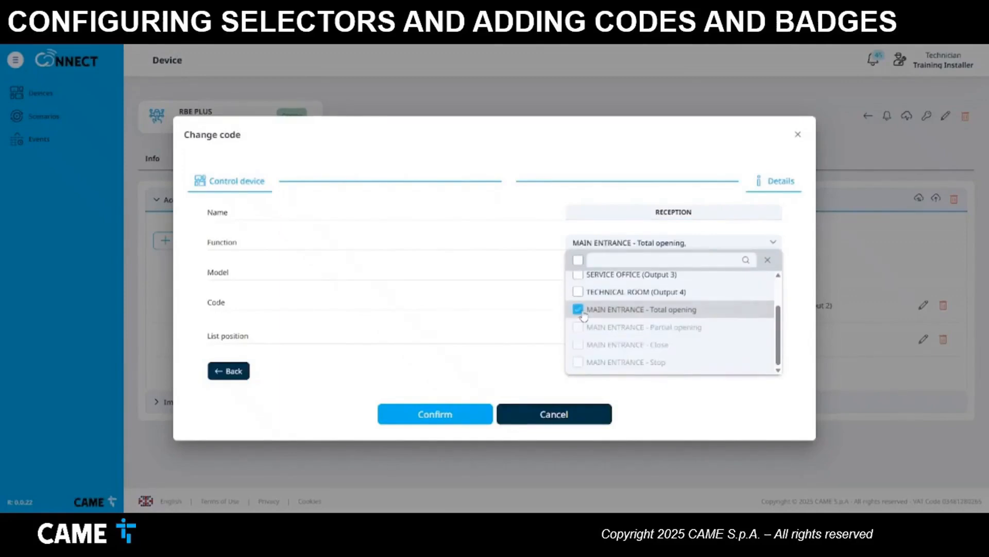
pyautogui.click(492, 287)
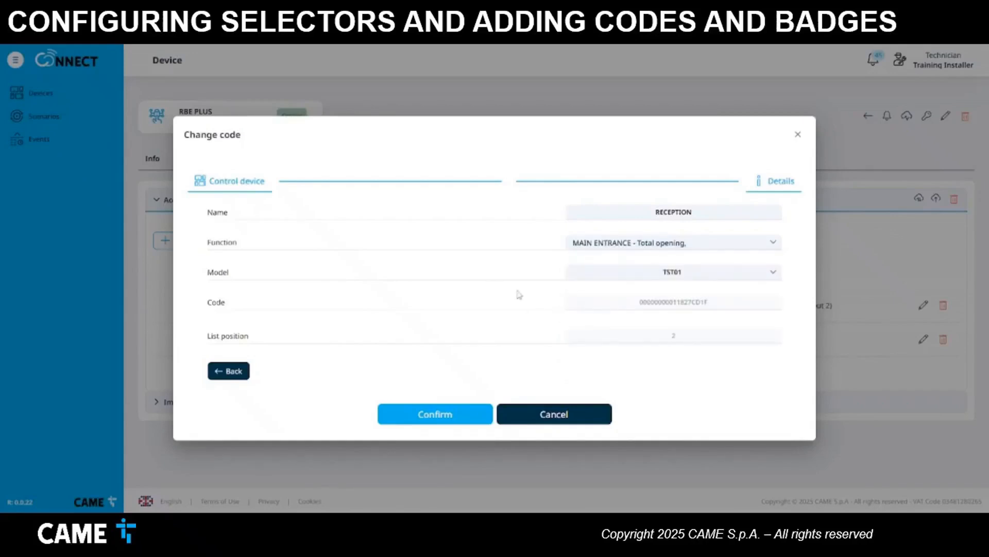
pyautogui.click(446, 415)
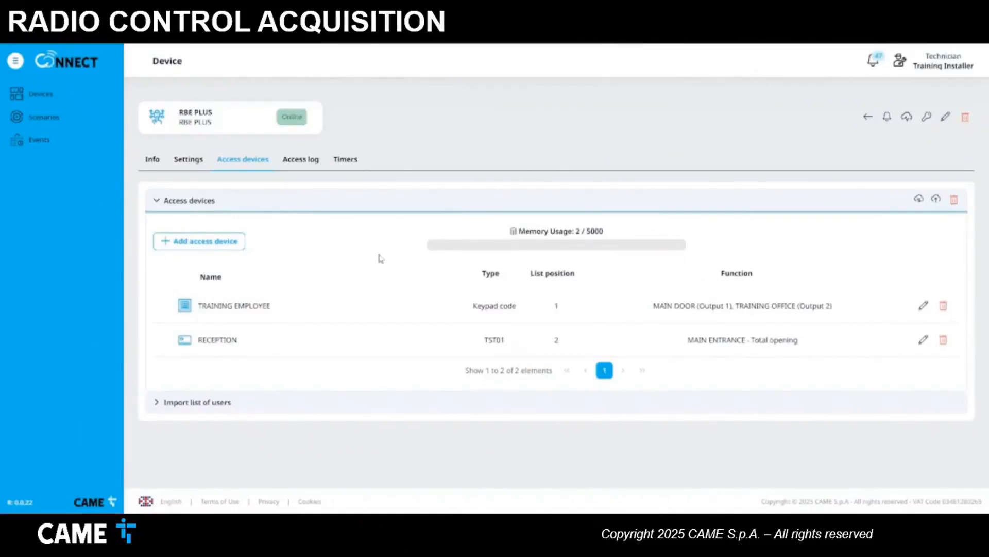
# - Acquire the TOP44RBN remote's code and save the unnamed entry as MAINTENANCE
pyautogui.click(222, 248)
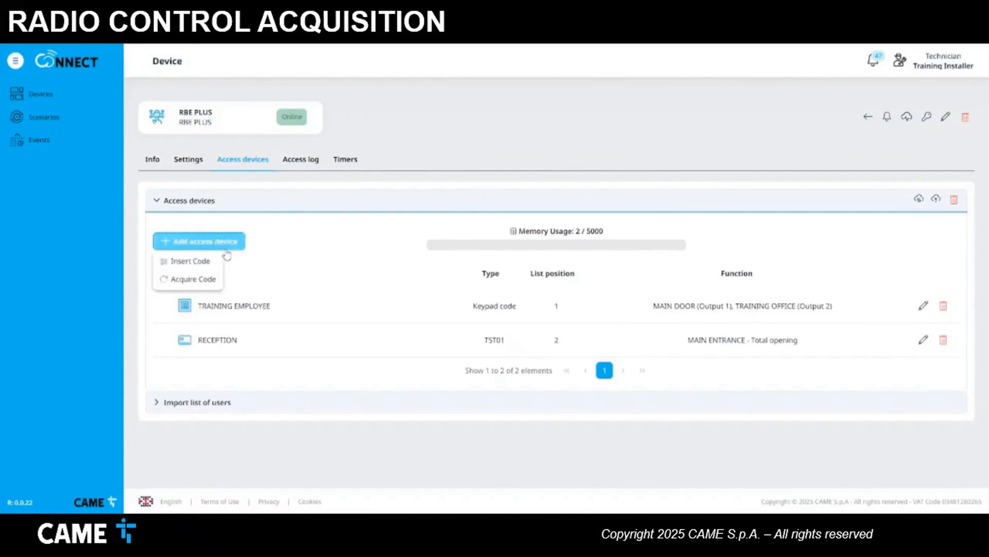
pyautogui.click(215, 280)
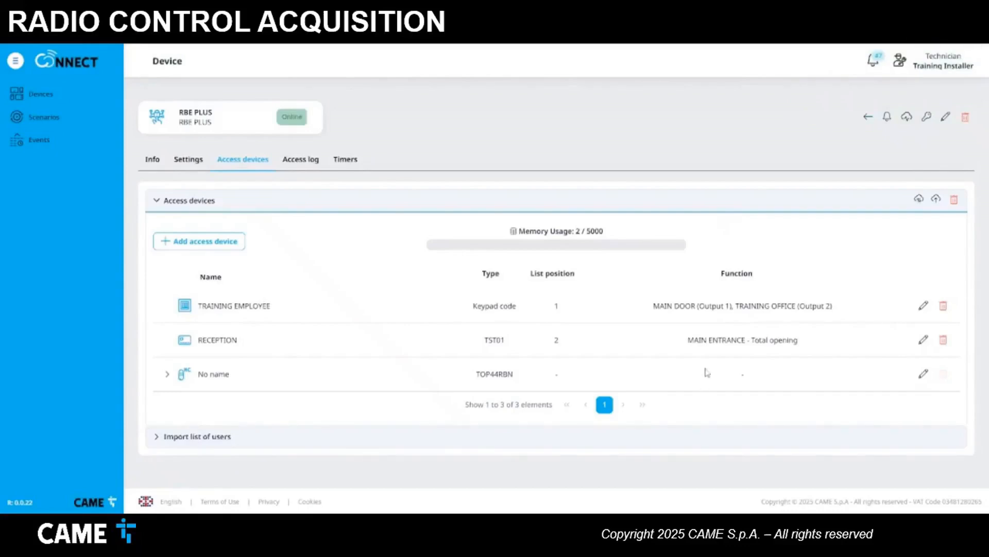
pyautogui.click(924, 375)
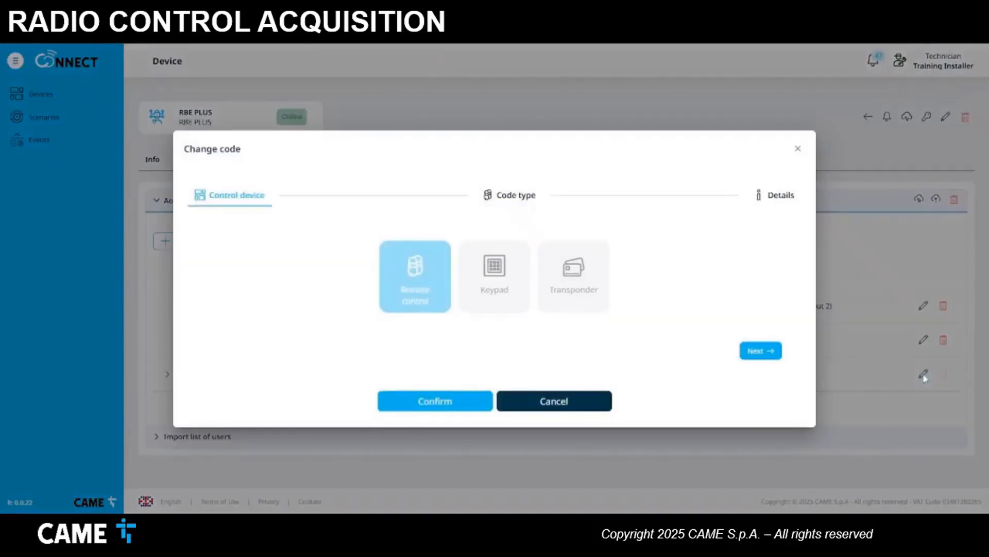
pyautogui.click(757, 352)
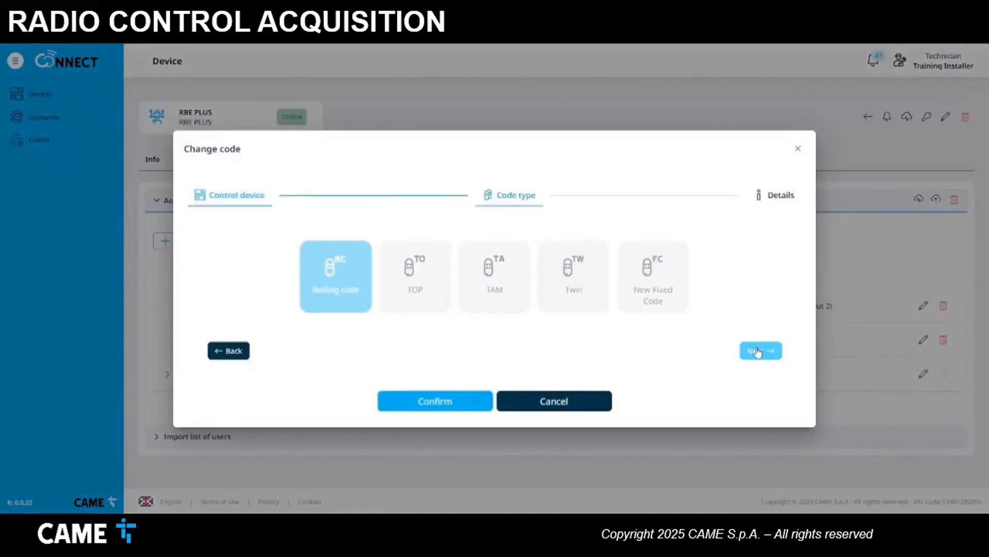
pyautogui.click(757, 352)
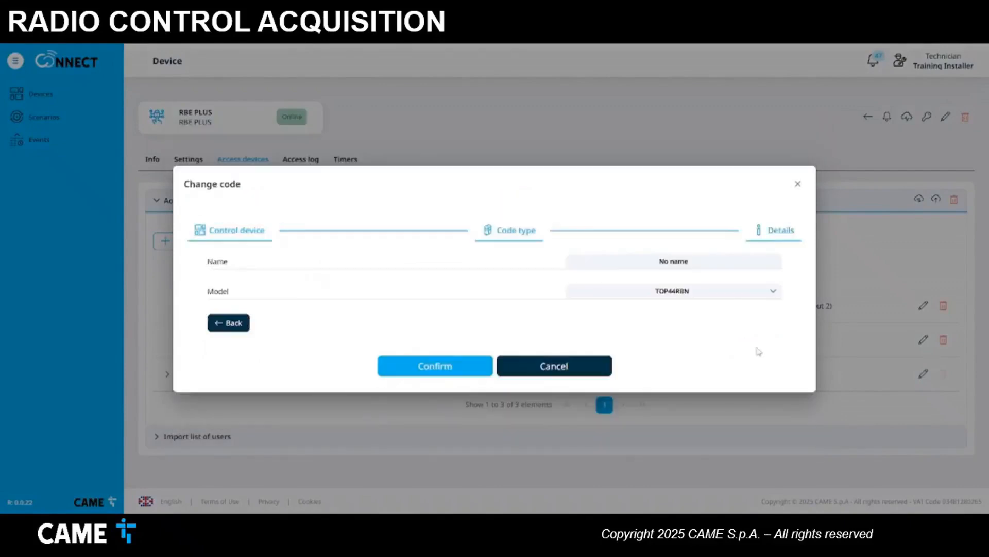
pyautogui.click(702, 259)
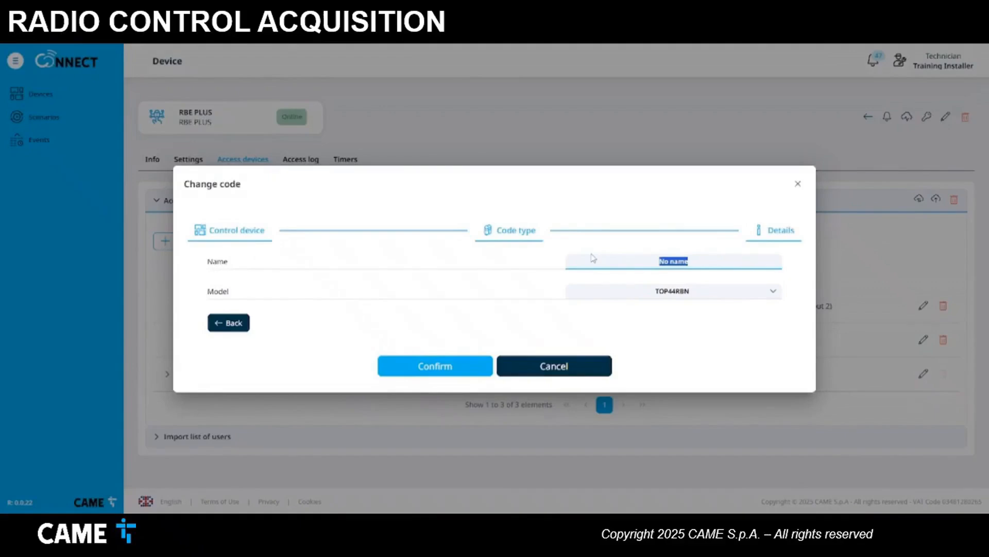
pyautogui.write('MAINTENANCE')
pyautogui.click(461, 365)
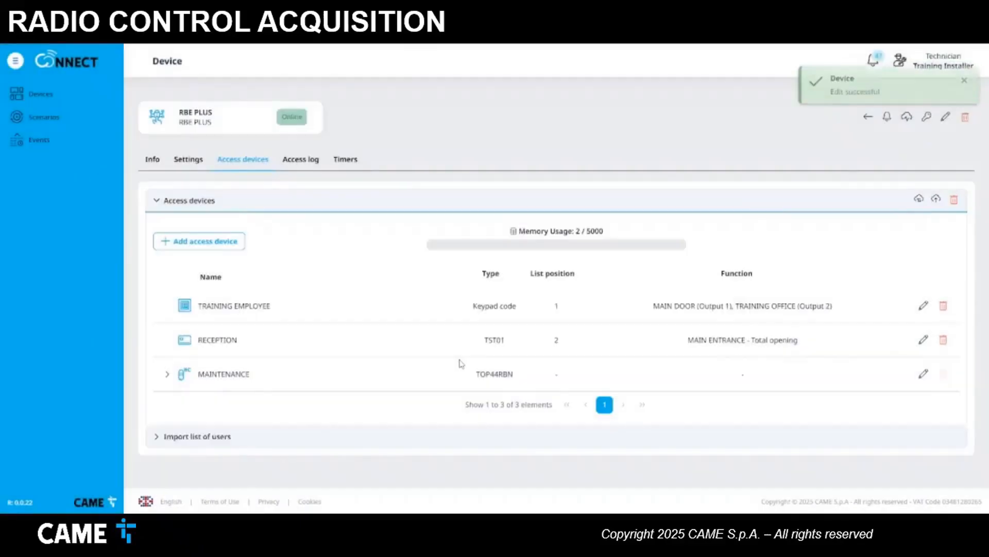
# - Rename the MAINTENANCE remote's unnamed first button to MAIN DOOR, keeping Output 1, and save
pyautogui.click(168, 375)
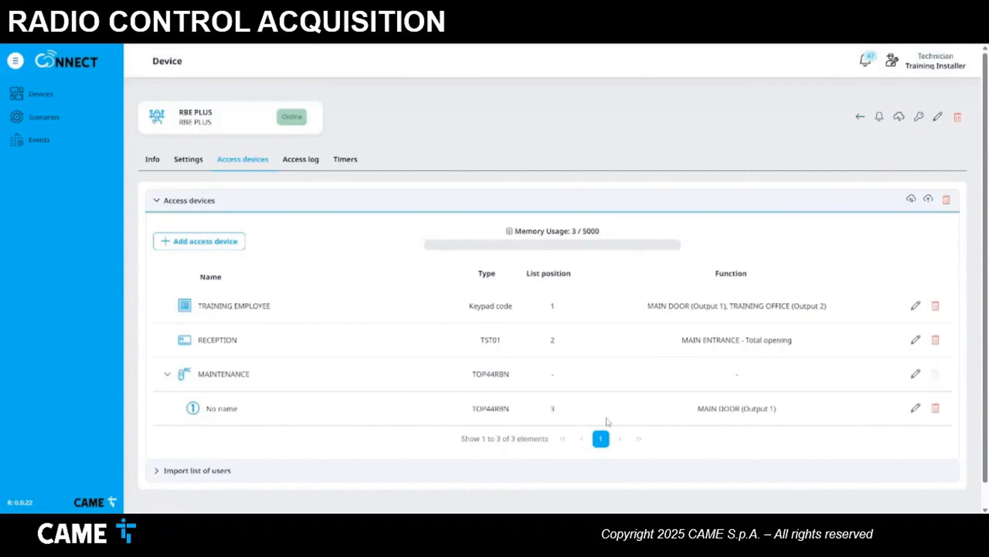
pyautogui.click(916, 409)
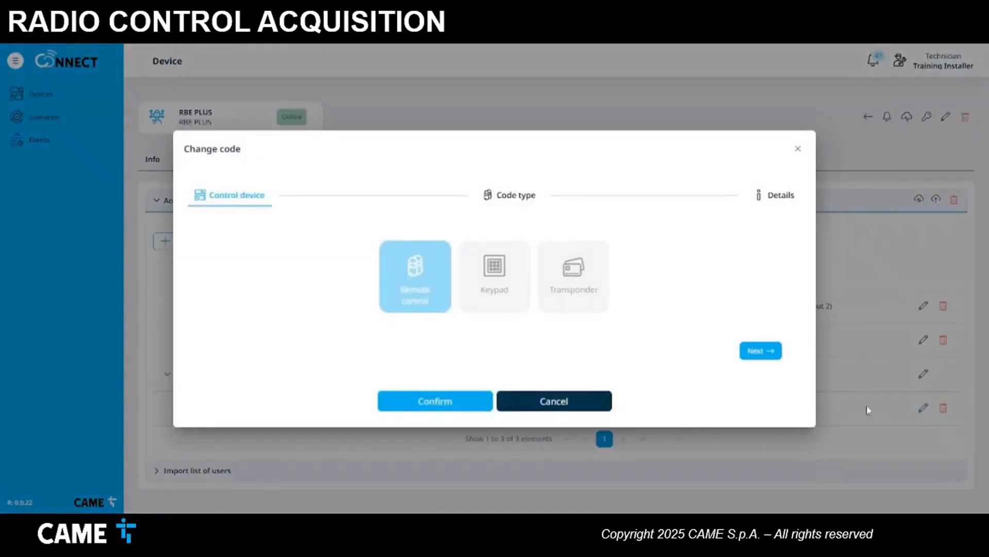
pyautogui.click(769, 356)
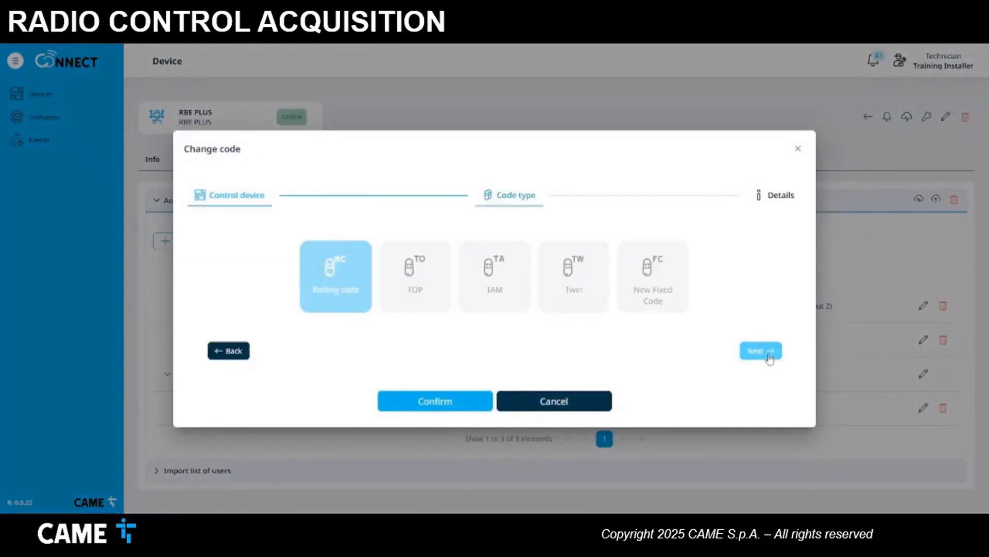
pyautogui.click(762, 352)
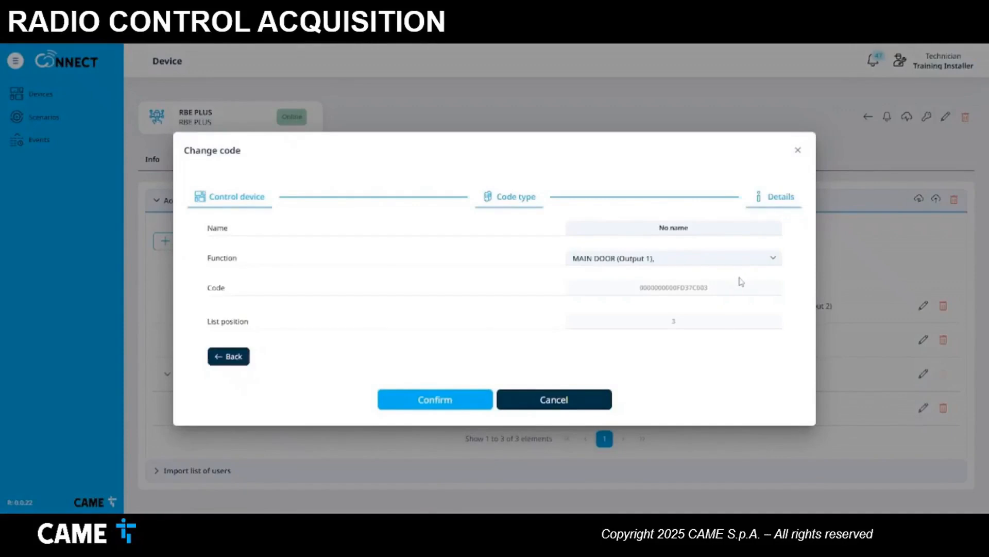
pyautogui.click(725, 227)
pyautogui.moveTo(724, 228); pyautogui.dragTo(629, 228)
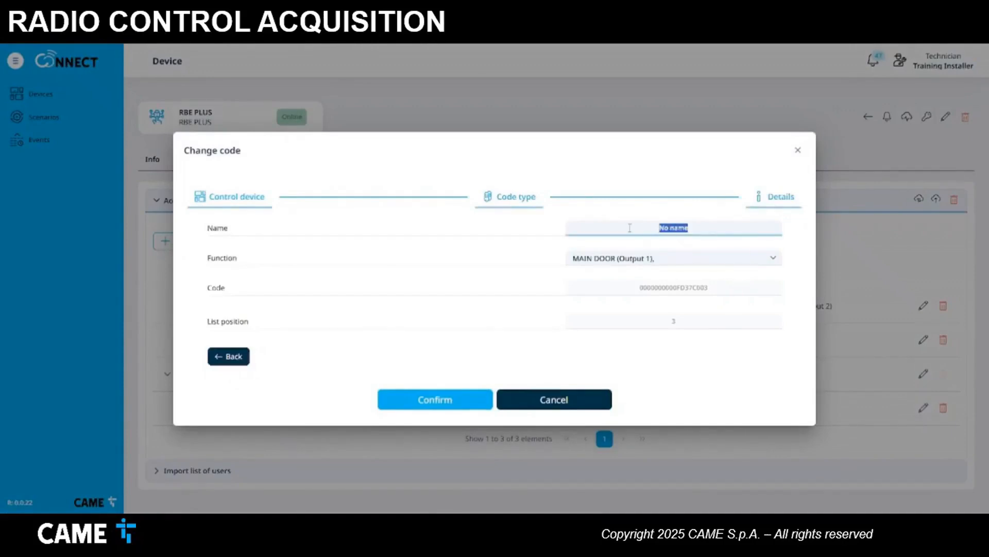
pyautogui.write('MAIN DOOR')
pyautogui.click(665, 259)
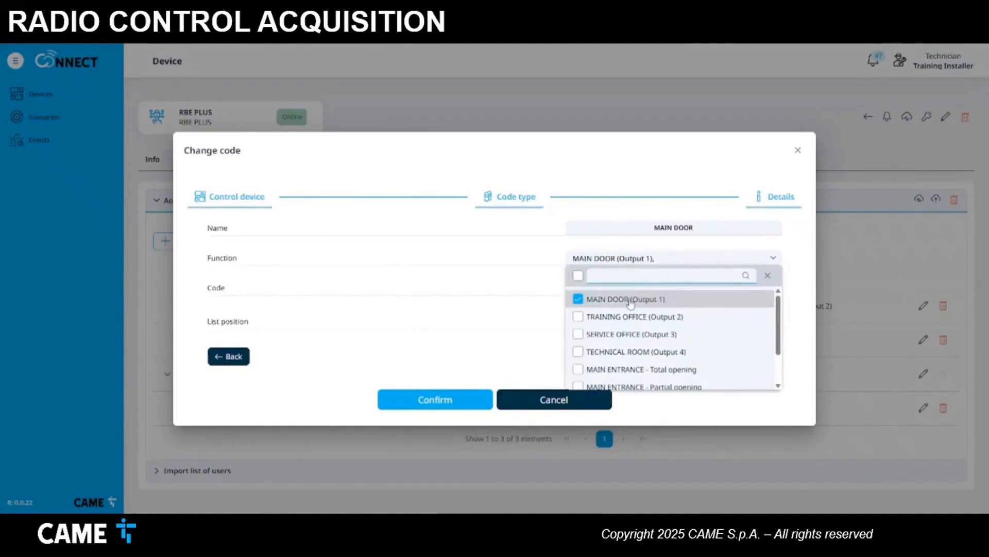
pyautogui.click(463, 400)
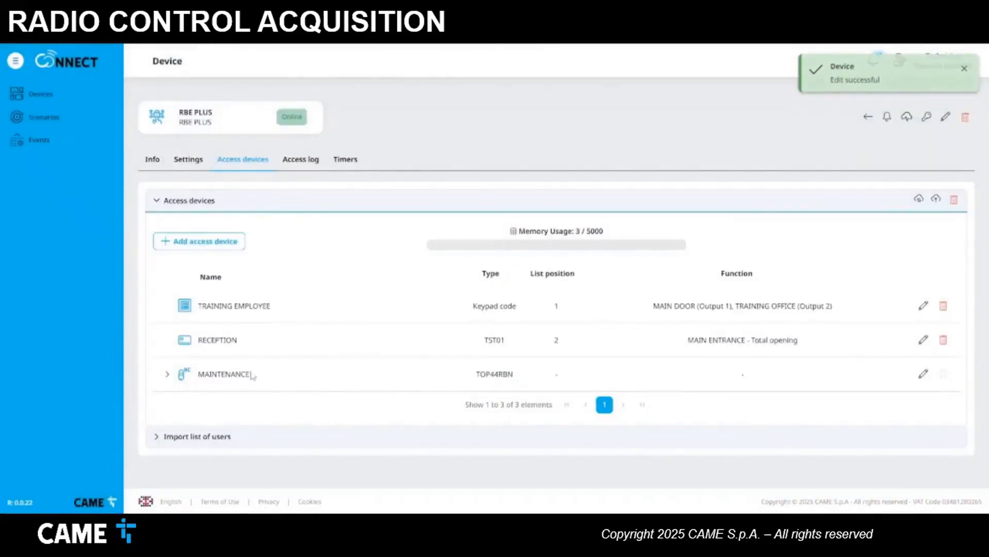
# - Acquire another button code from the MAINTENANCE remote
pyautogui.click(168, 374)
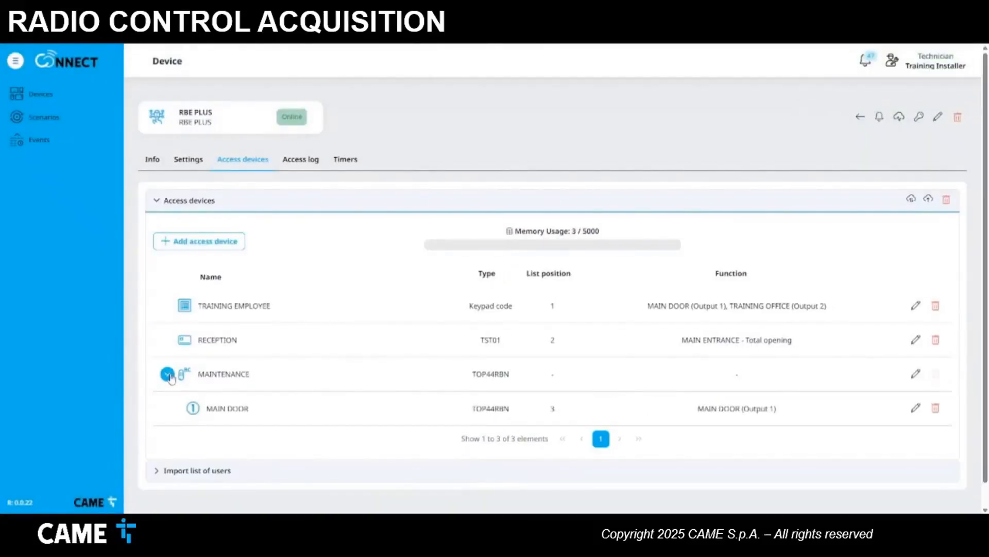
pyautogui.click(226, 249)
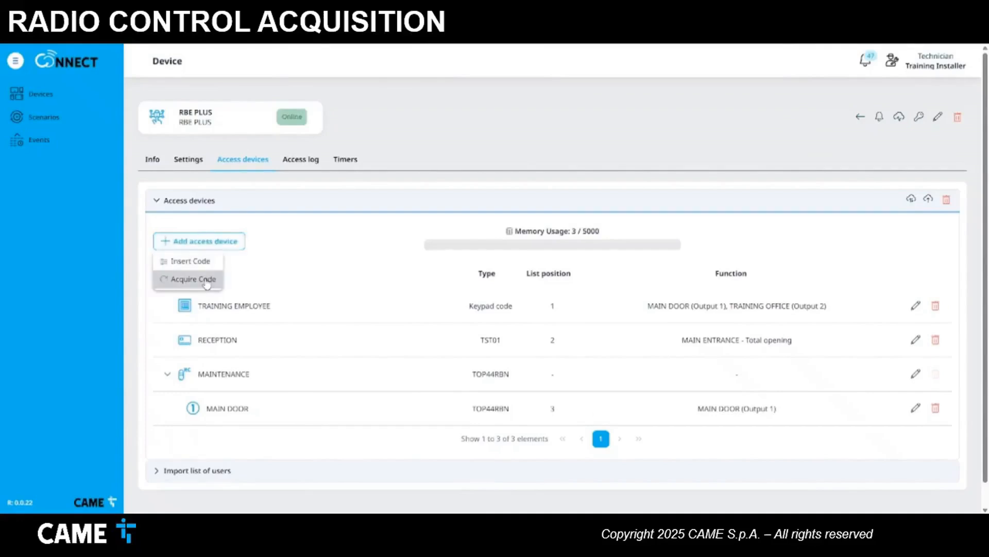
pyautogui.click(207, 281)
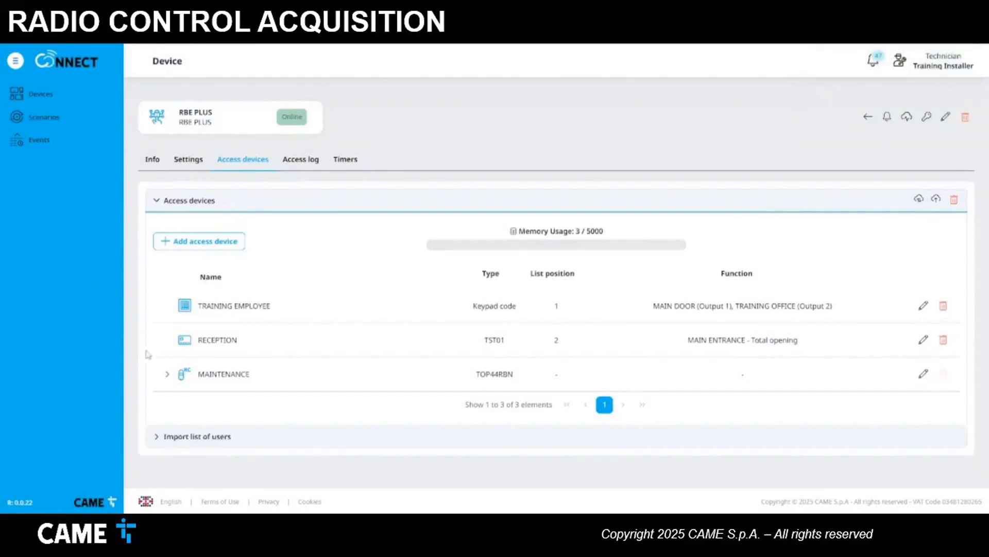
pyautogui.click(170, 377)
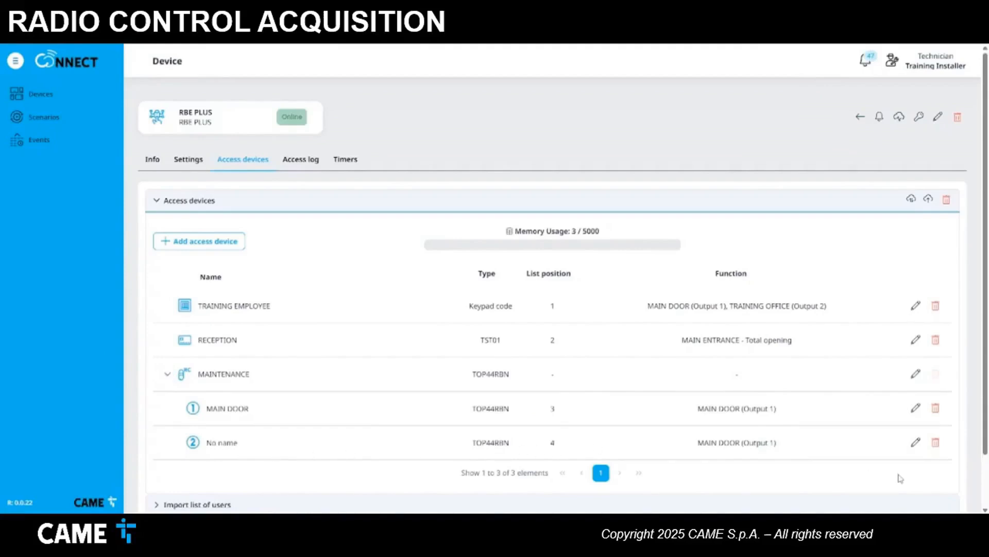
# - Name the new button TECHNICAL ROOM, switch its function from MAIN DOOR to Output 4, and save
pyautogui.click(915, 442)
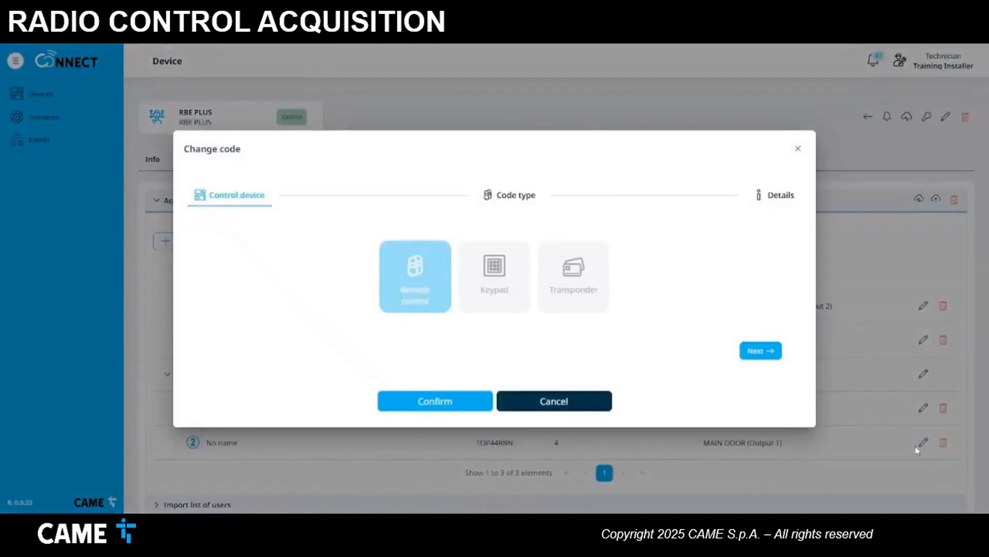
pyautogui.click(772, 354)
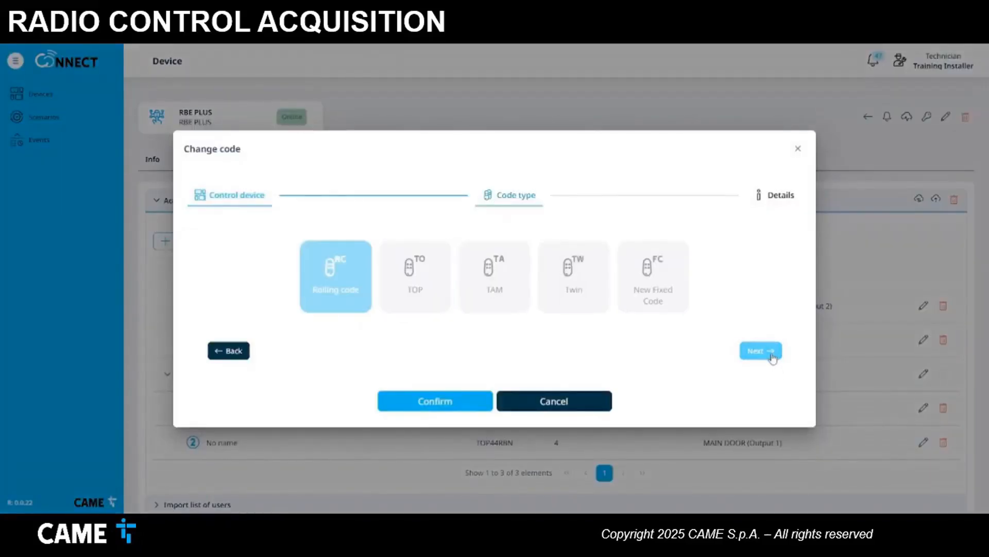
pyautogui.click(771, 354)
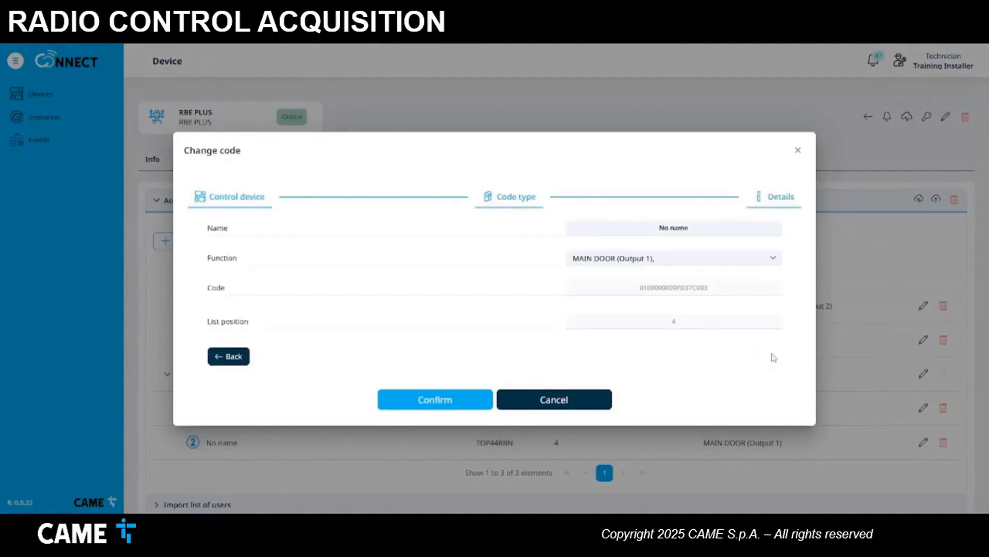
pyautogui.moveTo(719, 229); pyautogui.dragTo(619, 227)
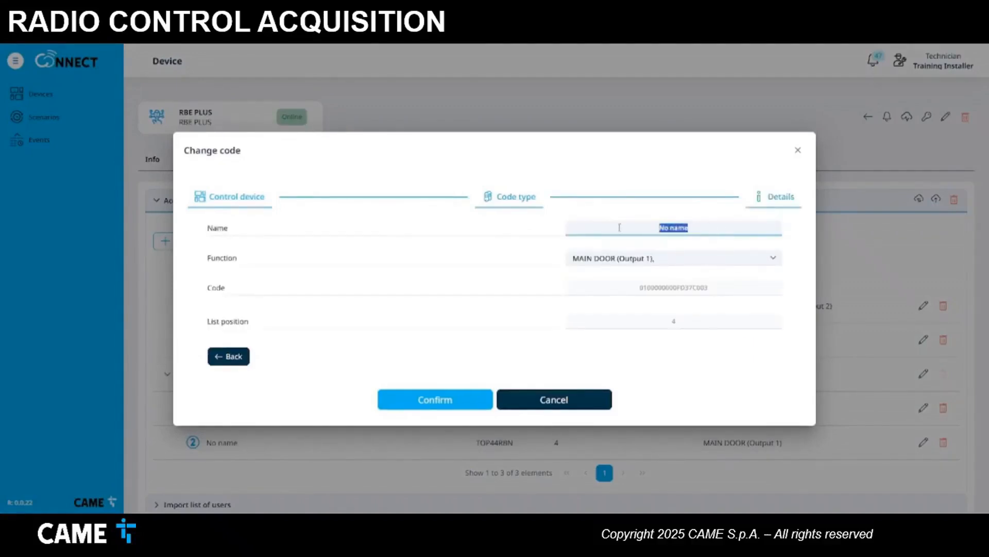
pyautogui.write('TECHNICAL ROOM')
pyautogui.click(634, 259)
pyautogui.click(578, 299)
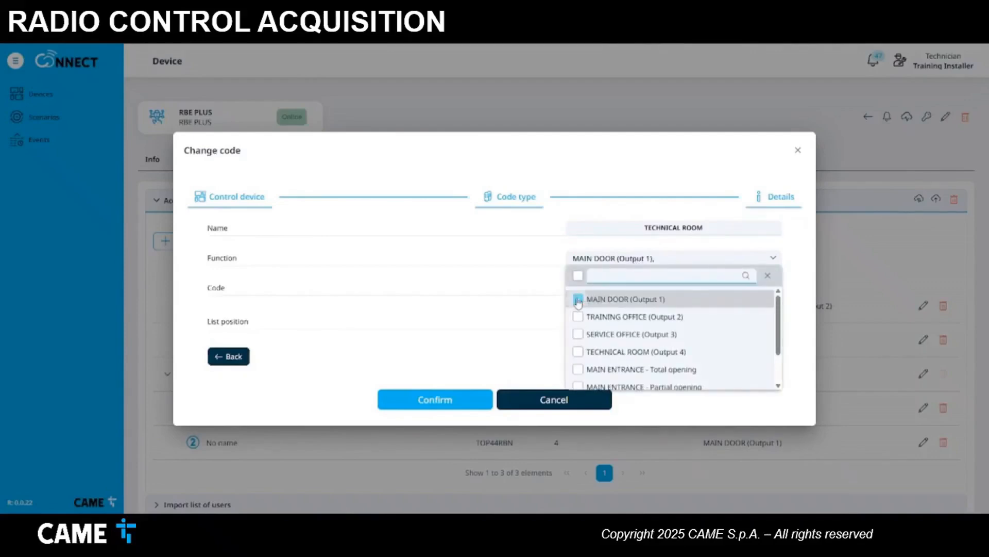
pyautogui.click(579, 352)
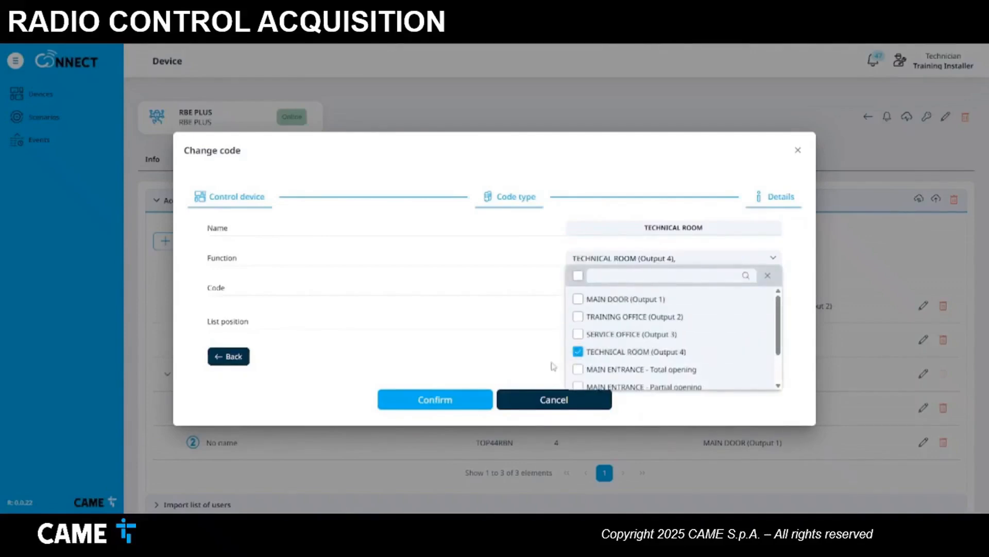
pyautogui.click(516, 369)
pyautogui.click(462, 401)
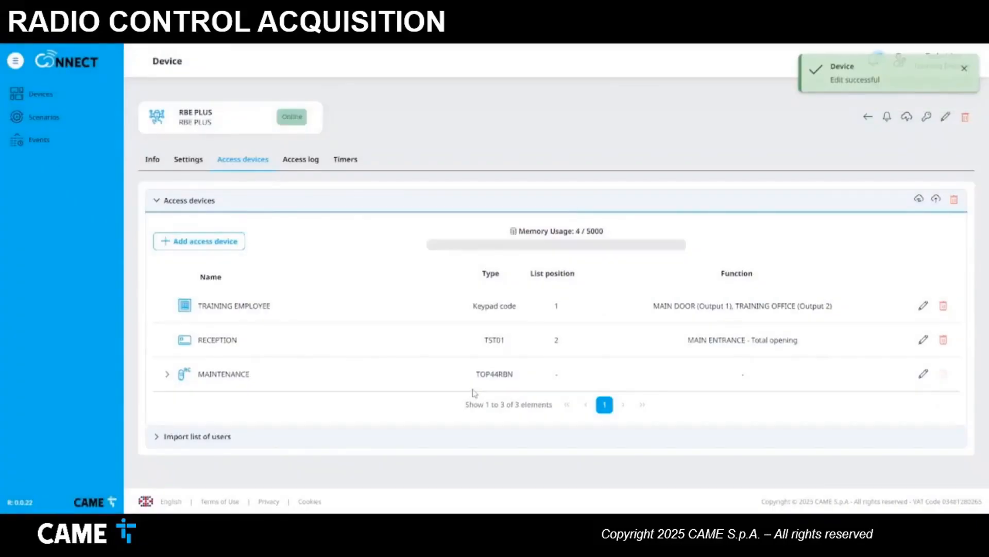
pyautogui.click(167, 374)
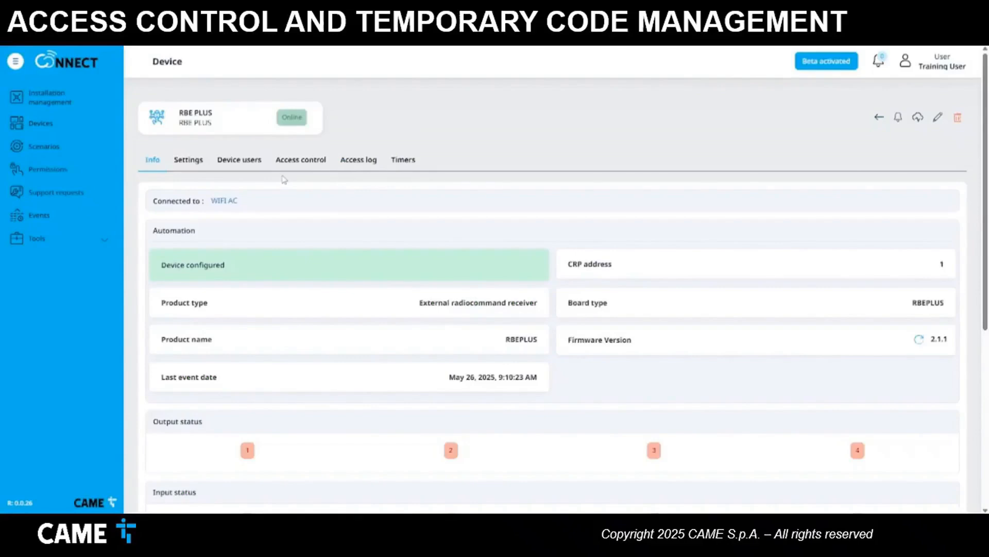
# - Expand the empty Groups, Weekly programming and Non-standard programming sections on the Access control tab
pyautogui.click(314, 167)
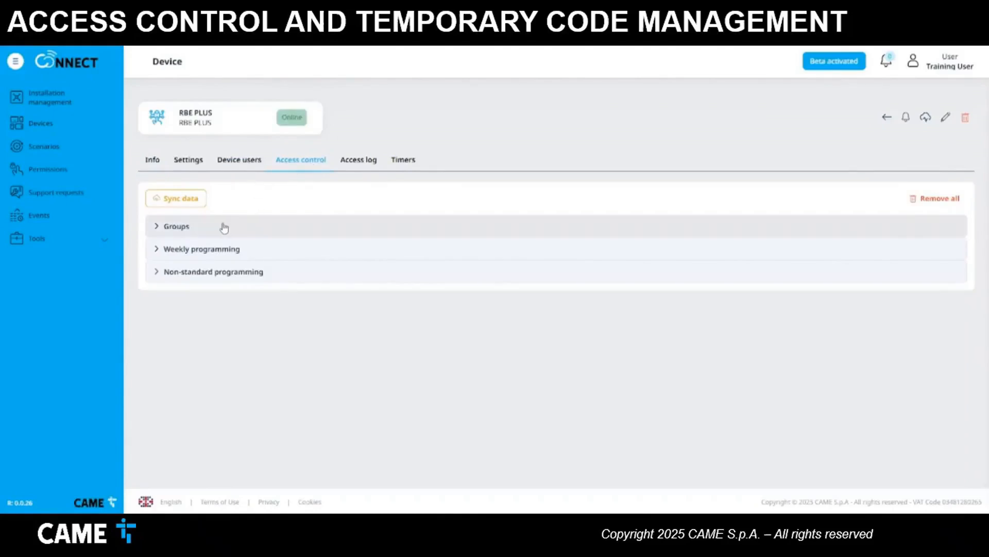
pyautogui.click(159, 226)
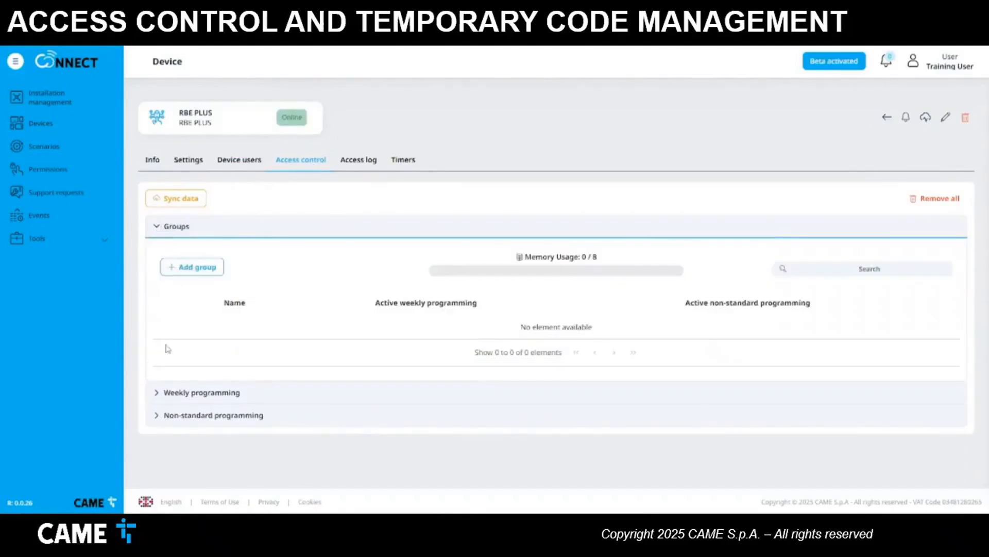
pyautogui.click(157, 394)
pyautogui.scroll(-2, 207, 380)
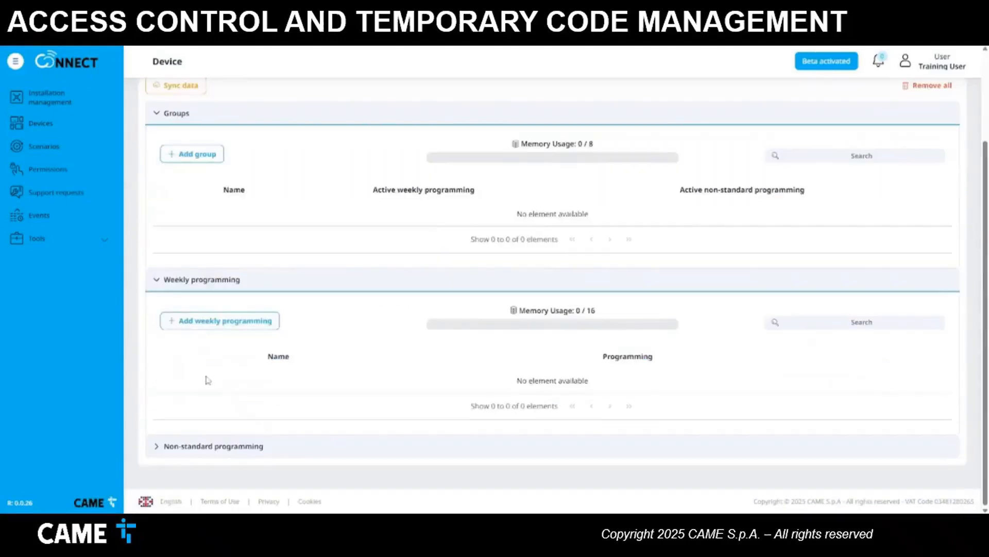
pyautogui.click(157, 445)
pyautogui.scroll(-3, 165, 441)
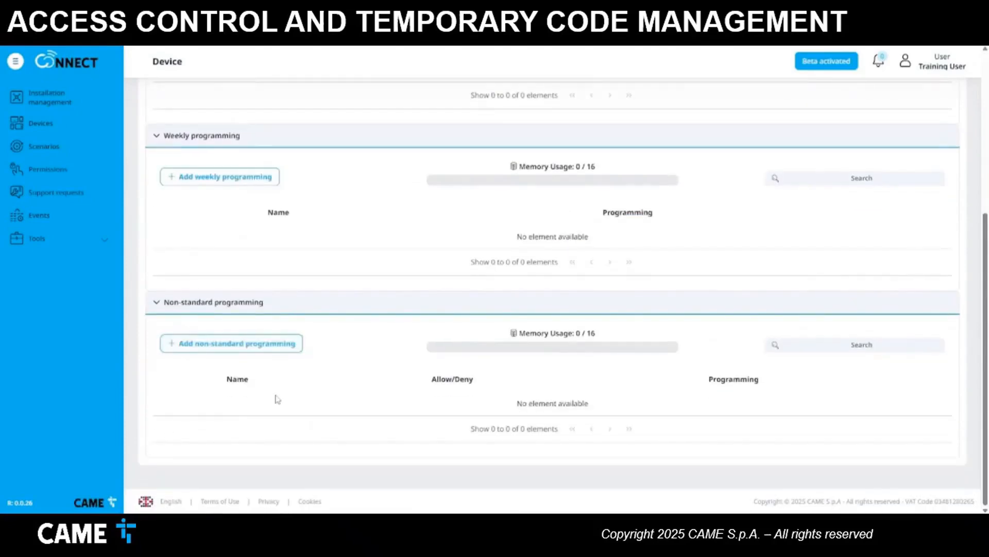
pyautogui.click(209, 187)
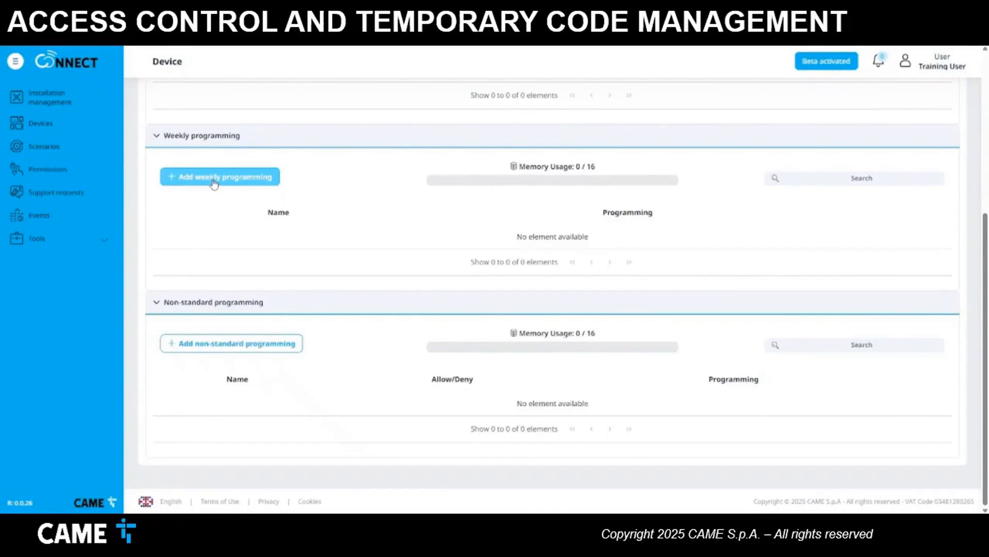
# - Create a weekly programming named MAINTAINERS that applies on Saturdays
pyautogui.click(215, 183)
pyautogui.click(794, 244)
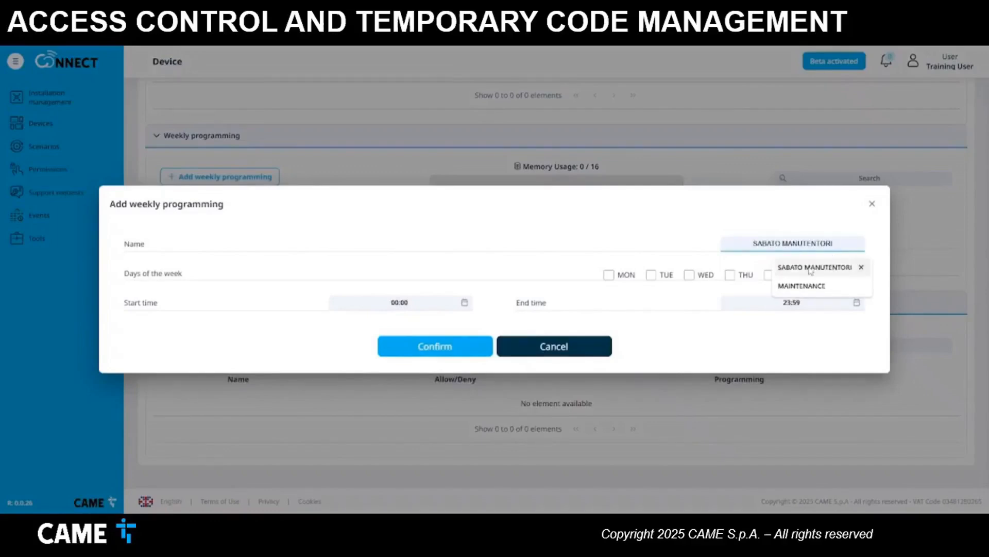
pyautogui.write('MA')
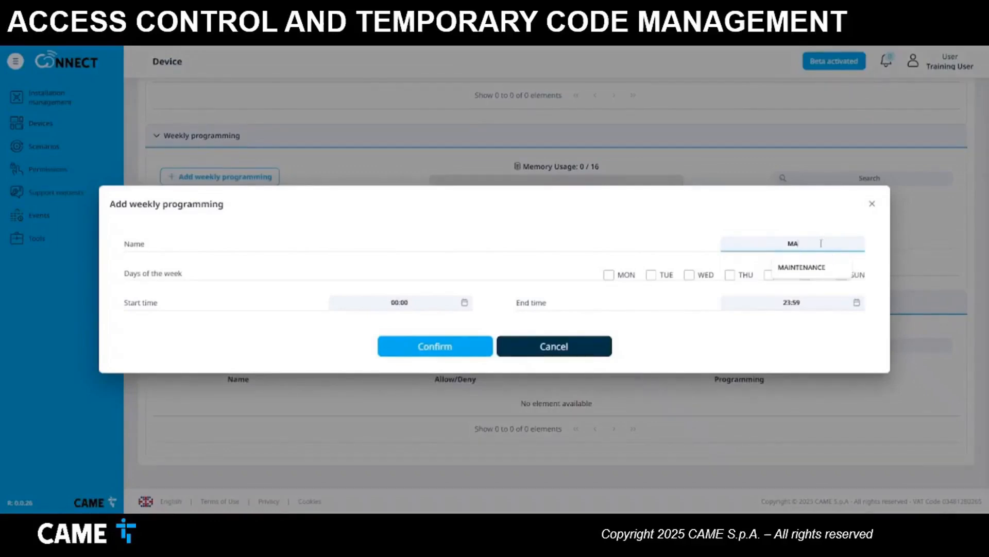
pyautogui.write('INTAINER')
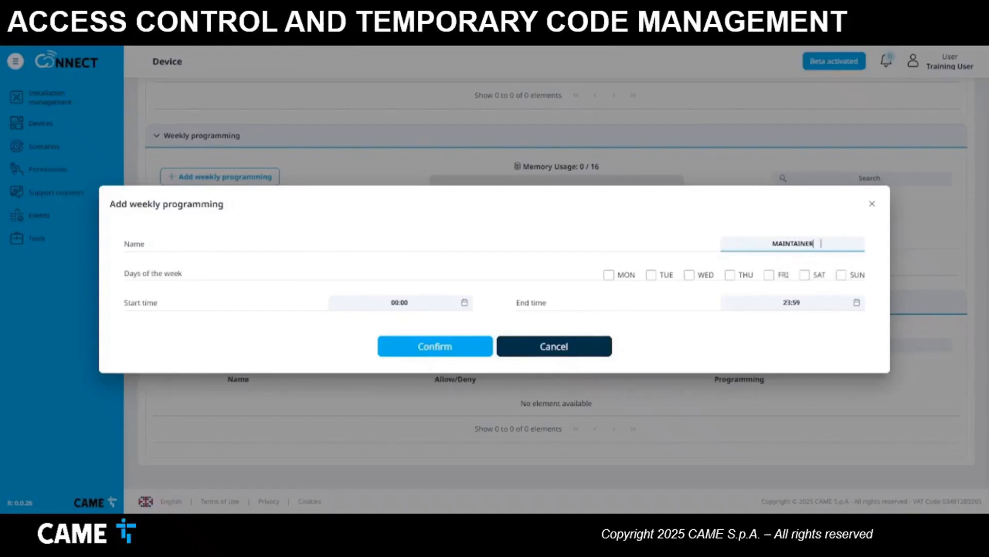
pyautogui.write('S')
pyautogui.click(805, 276)
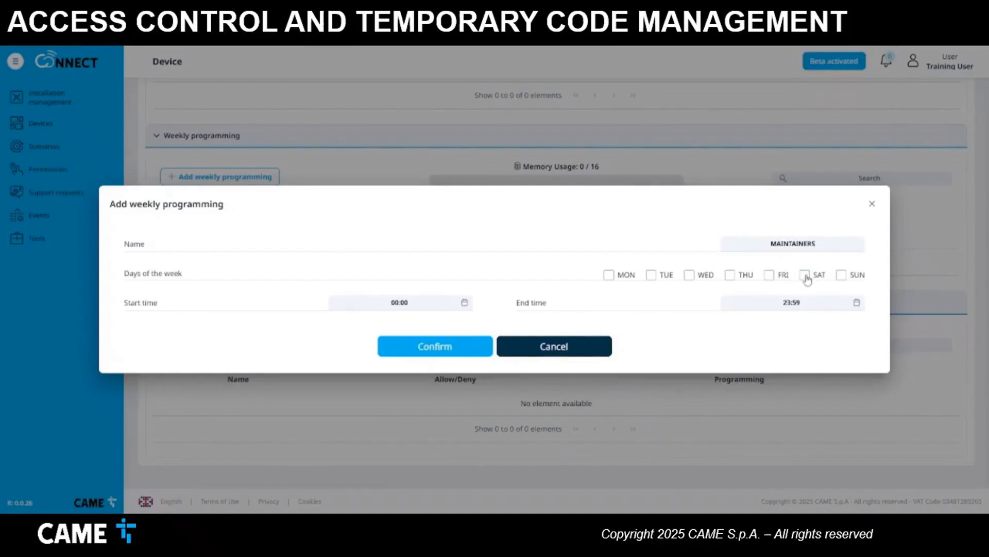
# - Set its start time to 07:00 and end time to 13:00, then save
pyautogui.click(464, 304)
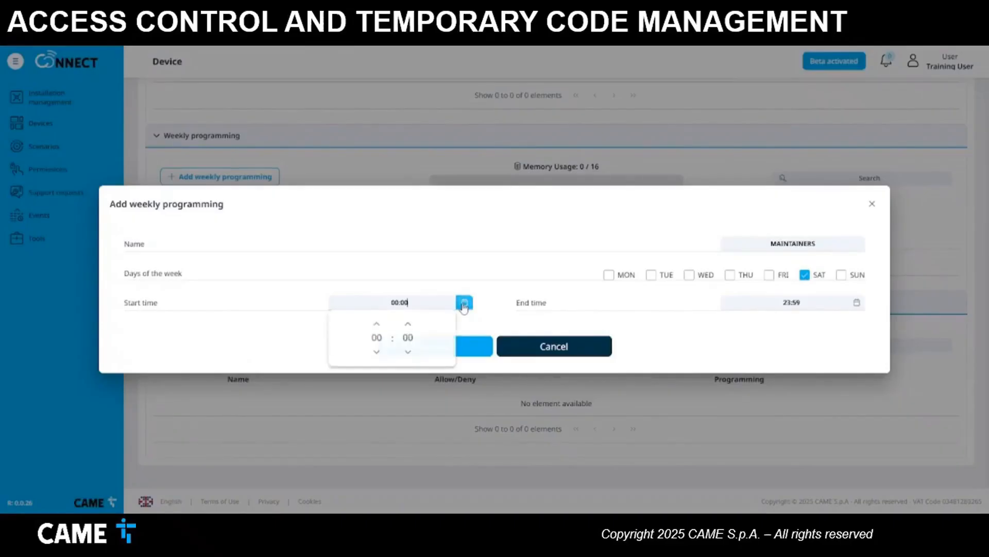
pyautogui.click(376, 324)
pyautogui.click(377, 323)
pyautogui.click(376, 324)
pyautogui.click(376, 324)
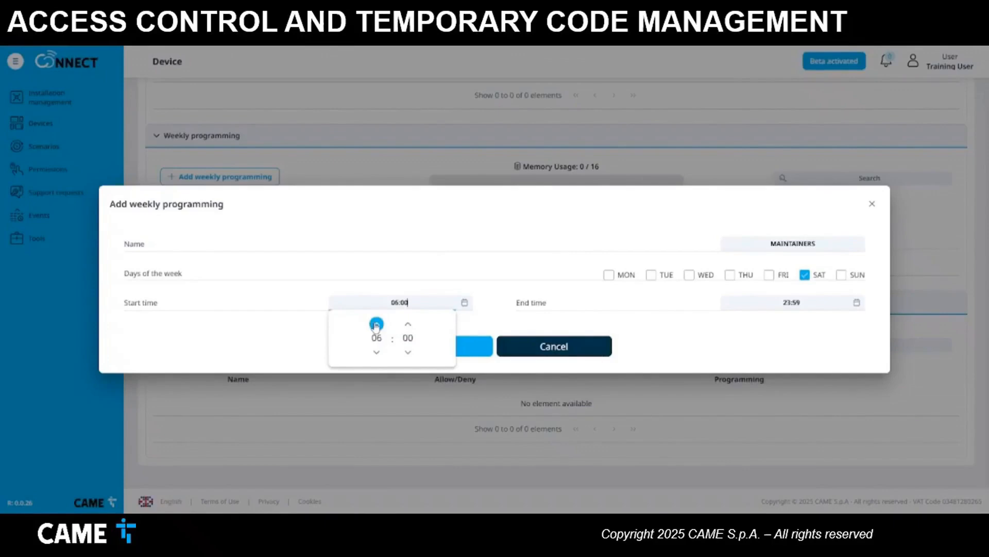
pyautogui.click(856, 302)
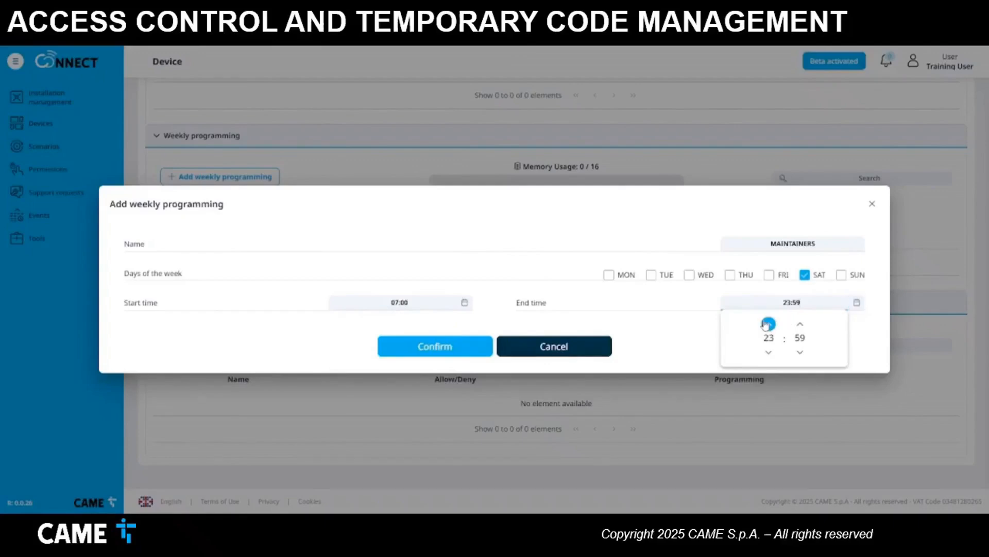
pyautogui.click(800, 323)
pyautogui.click(768, 352)
pyautogui.click(768, 353)
pyautogui.click(768, 352)
pyautogui.click(768, 352)
pyautogui.click(768, 353)
pyautogui.click(769, 352)
pyautogui.click(768, 352)
pyautogui.click(768, 352)
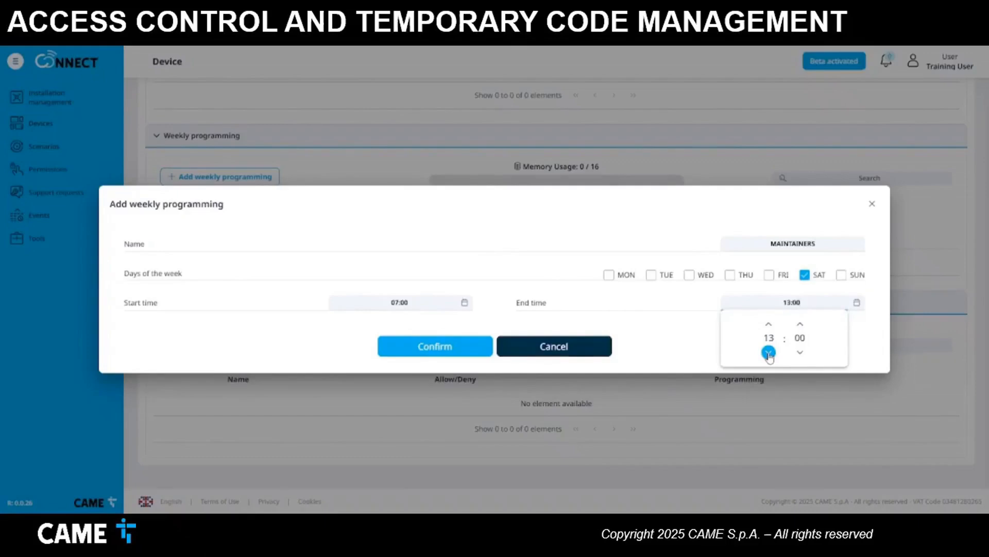
pyautogui.click(433, 351)
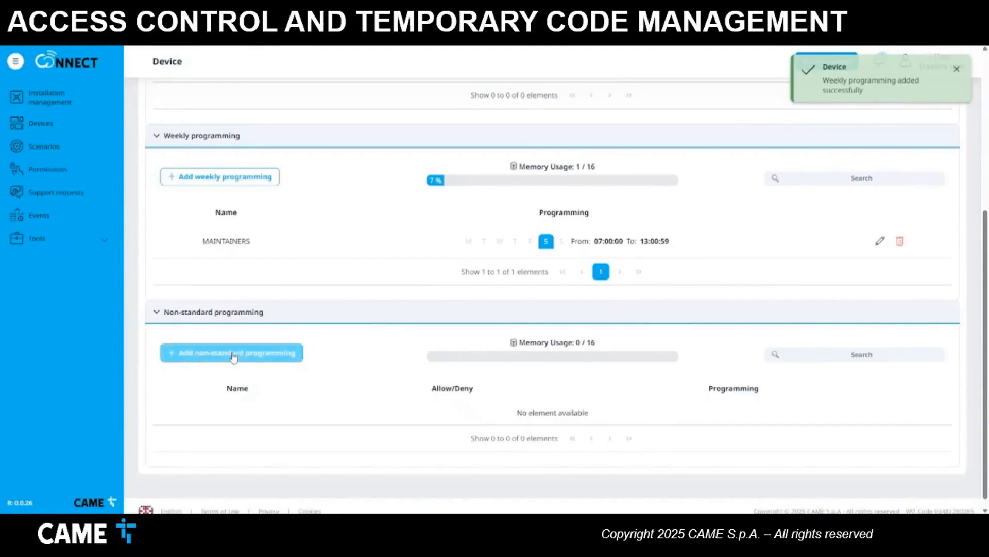
# - Create a non-standard programming named CHIUSURA ESTIVA with access set to Deny
pyautogui.click(254, 360)
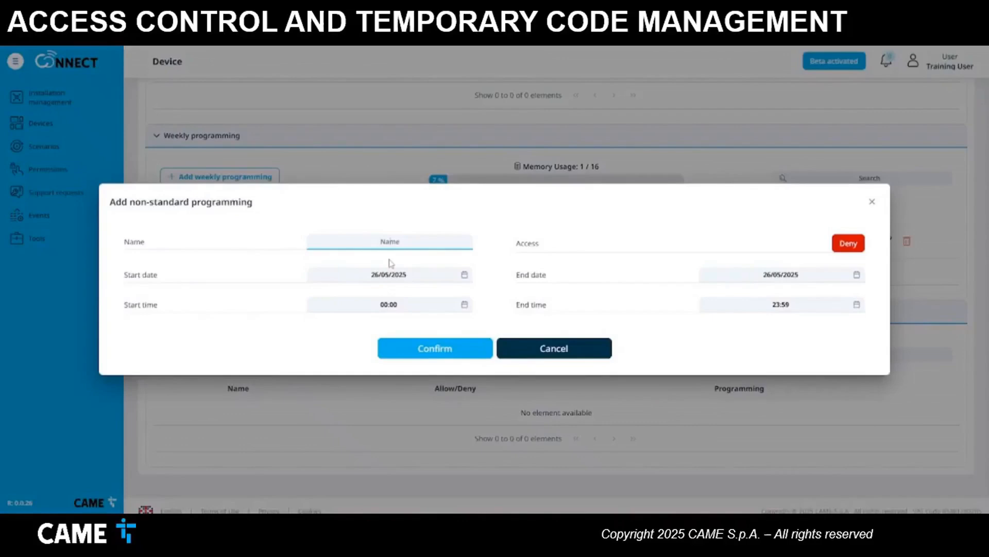
pyautogui.write('CHIUSURA ESTIVA')
pyautogui.click(845, 247)
pyautogui.click(857, 249)
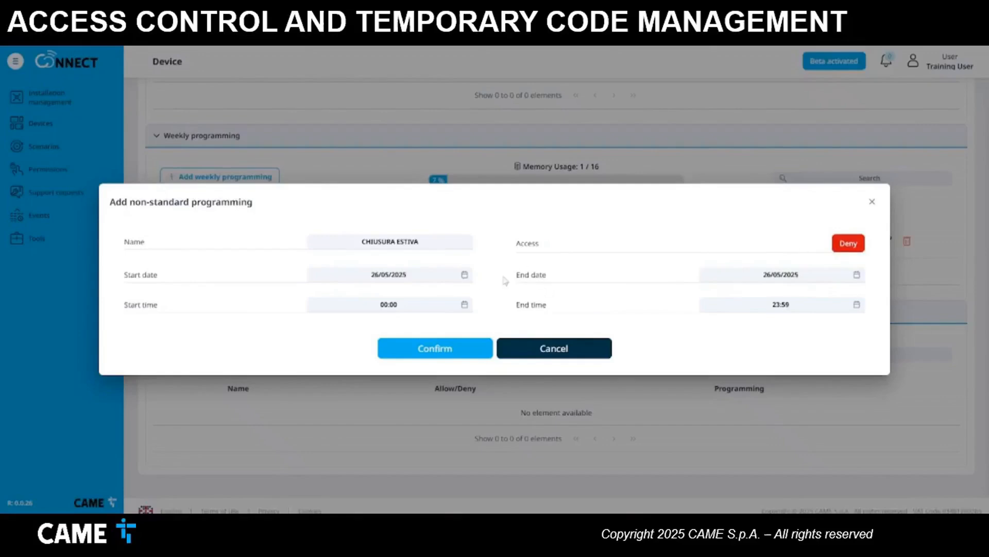
# - Set its dates from 2 August 2025 to 18 August 2025 and save
pyautogui.click(464, 274)
pyautogui.click(451, 297)
pyautogui.click(451, 298)
pyautogui.click(451, 297)
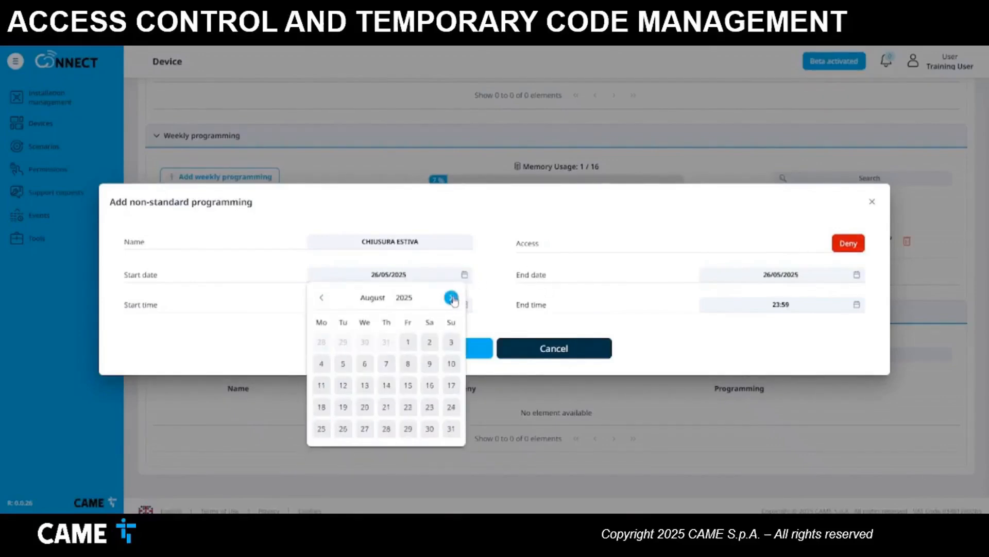
pyautogui.click(429, 342)
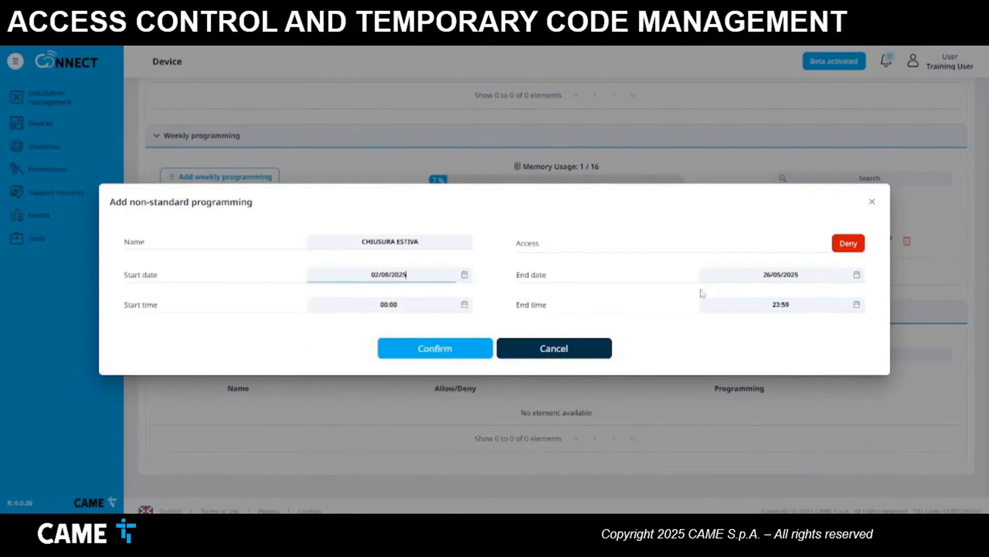
pyautogui.click(855, 275)
pyautogui.click(843, 297)
pyautogui.click(843, 297)
pyautogui.click(843, 297)
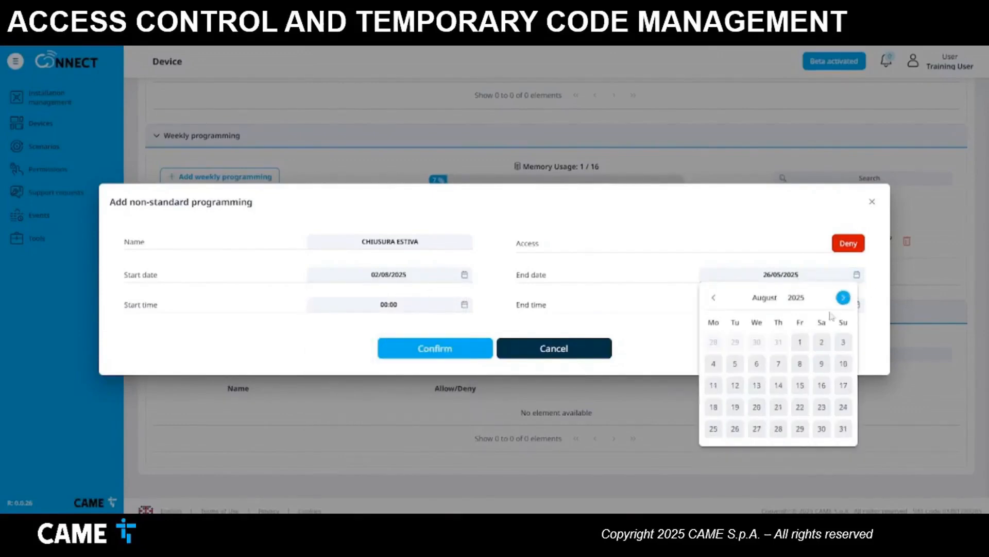
pyautogui.click(714, 407)
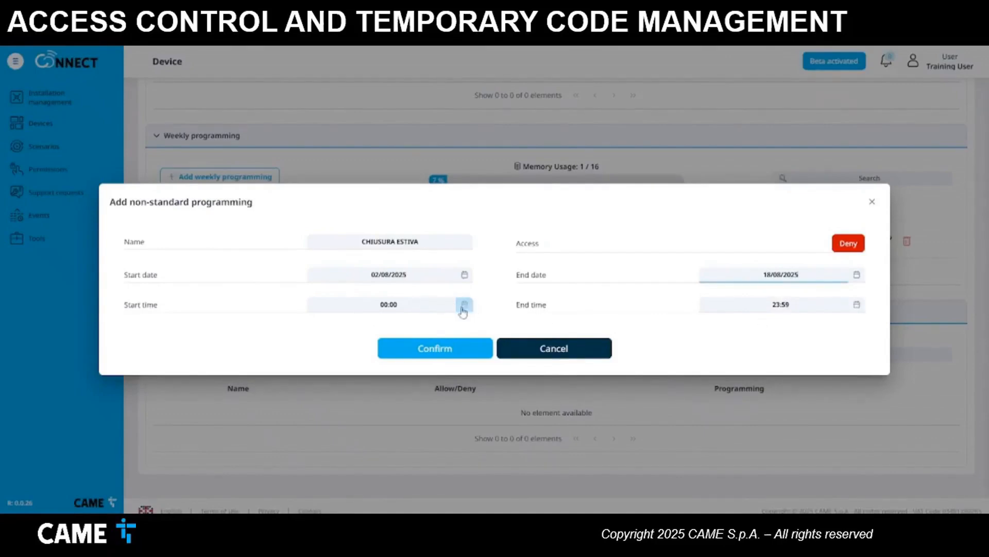
pyautogui.click(424, 349)
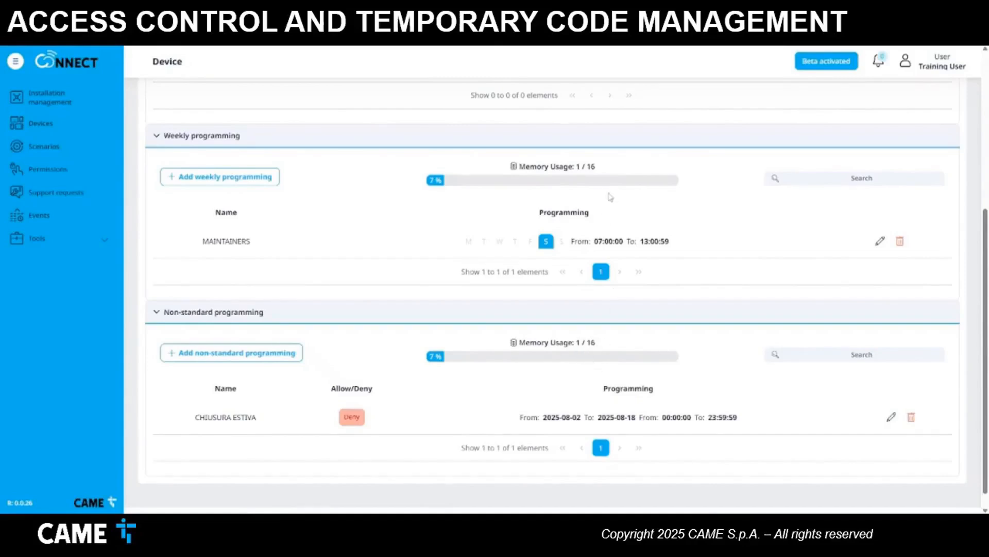
pyautogui.scroll(3, 606, 198)
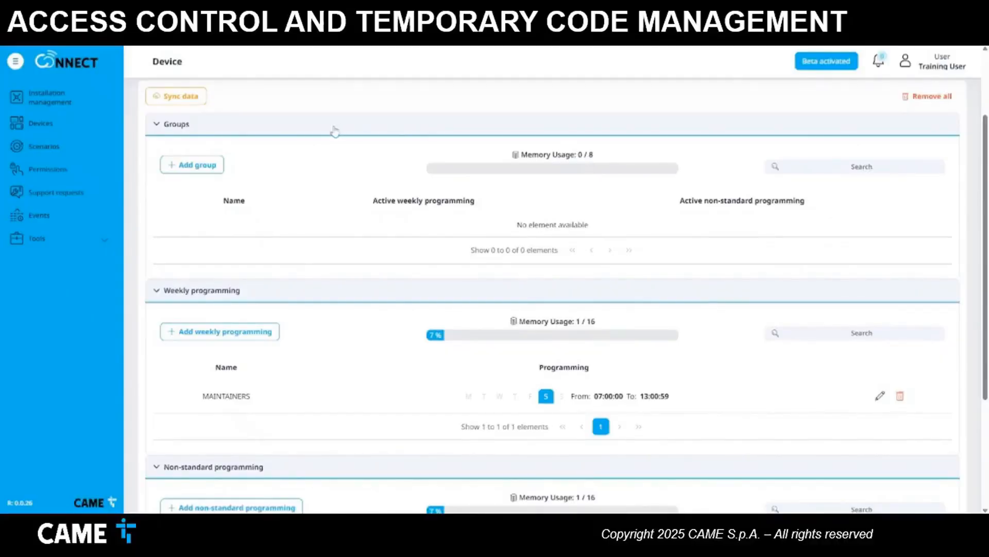
# - Name the new group MAINTENANCE, assign MAINTAINERS weekly and CHIUSURA ESTIVA non-standard programming, and save
pyautogui.click(196, 165)
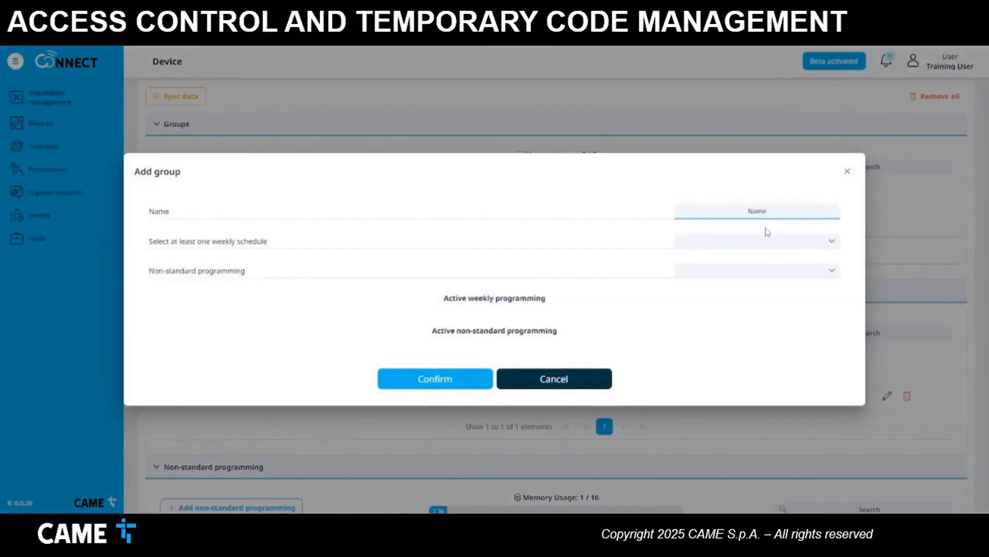
pyautogui.write('MAINTENANCE')
pyautogui.click(774, 243)
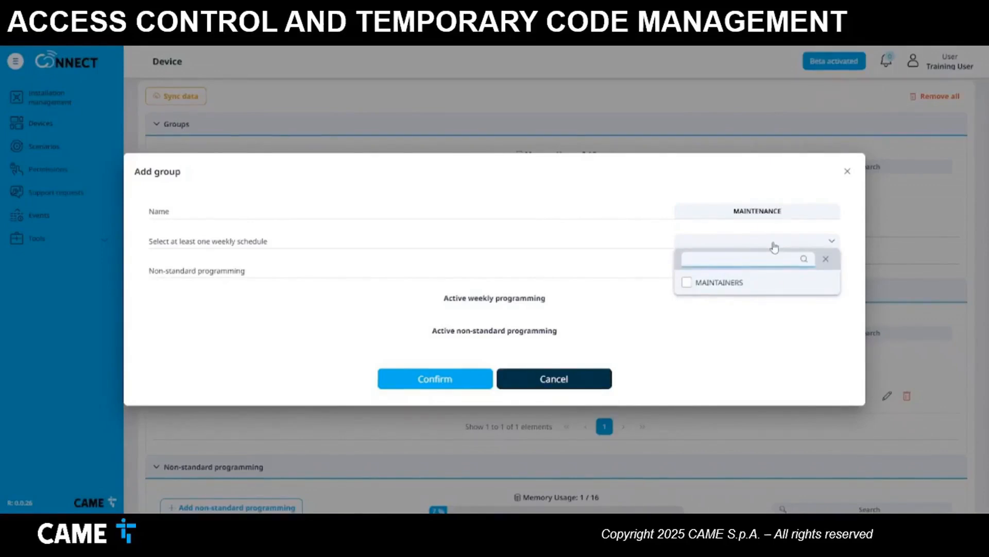
pyautogui.click(689, 284)
pyautogui.click(770, 307)
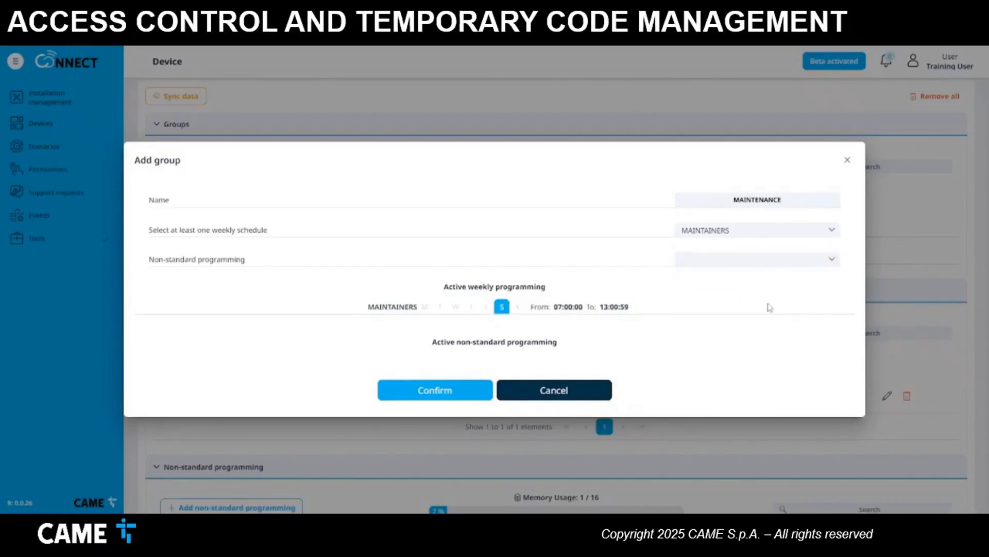
pyautogui.click(751, 260)
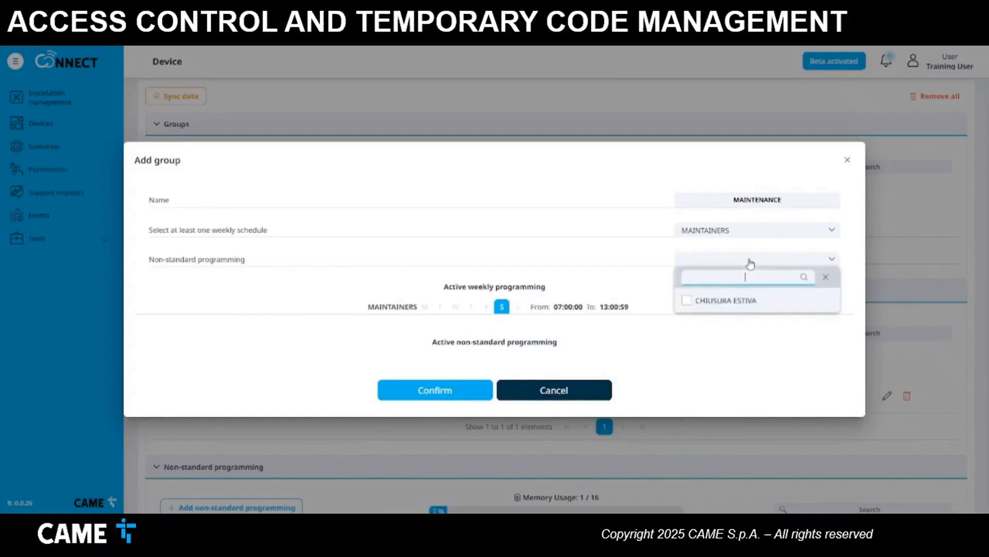
pyautogui.click(685, 301)
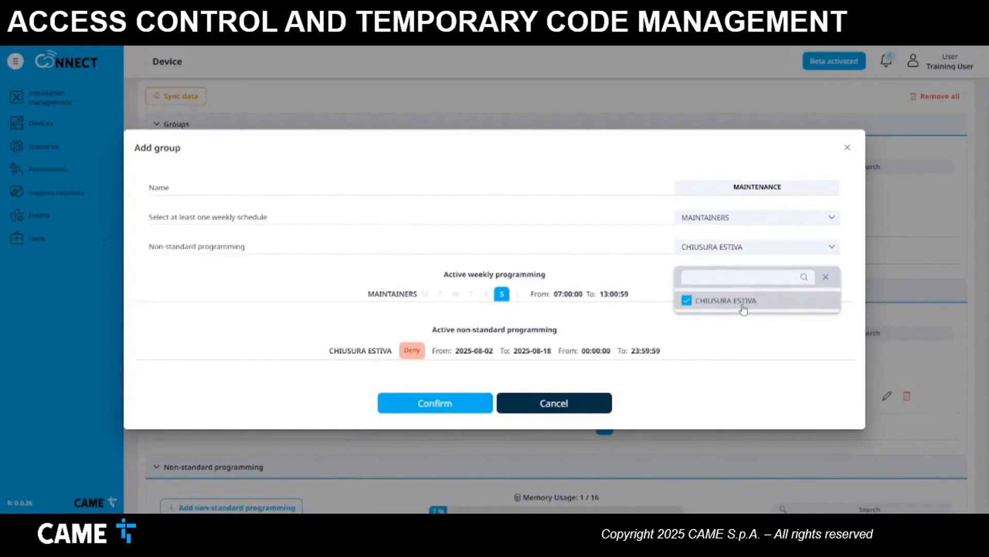
pyautogui.click(735, 348)
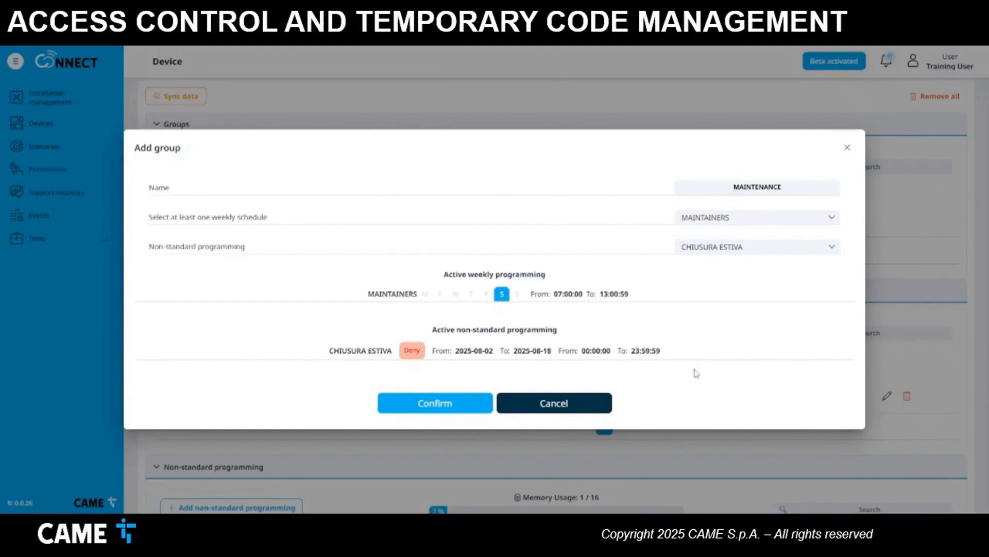
pyautogui.click(459, 403)
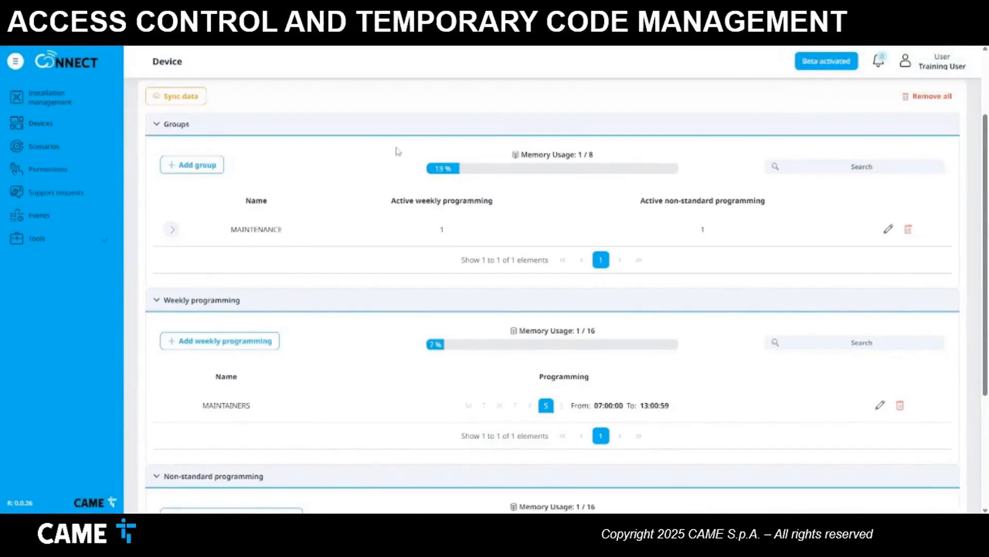
pyautogui.scroll(3, 397, 150)
# - Assign the MAINTAINERS remote's MAIN DOOR button to the MAINTENANCE group and save
pyautogui.click(248, 164)
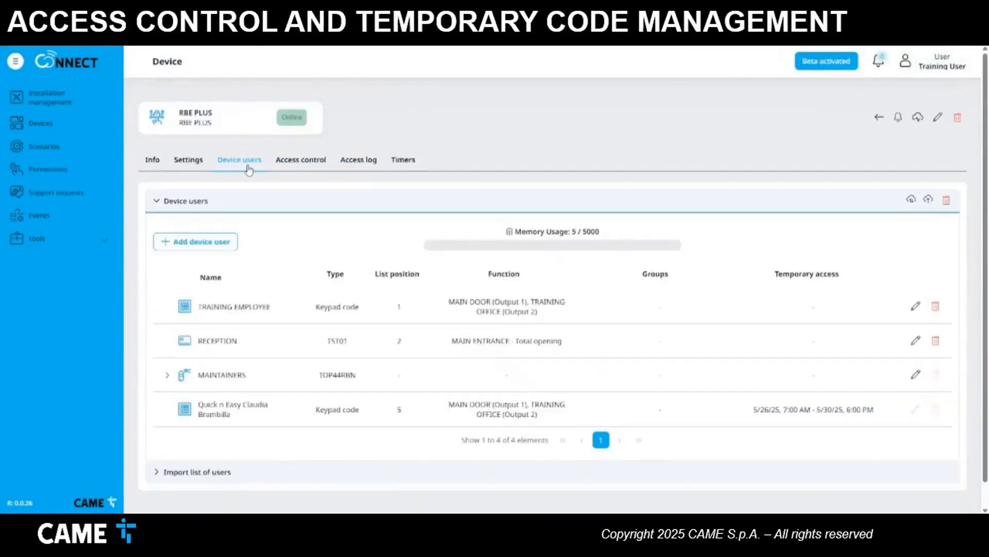
pyautogui.click(167, 375)
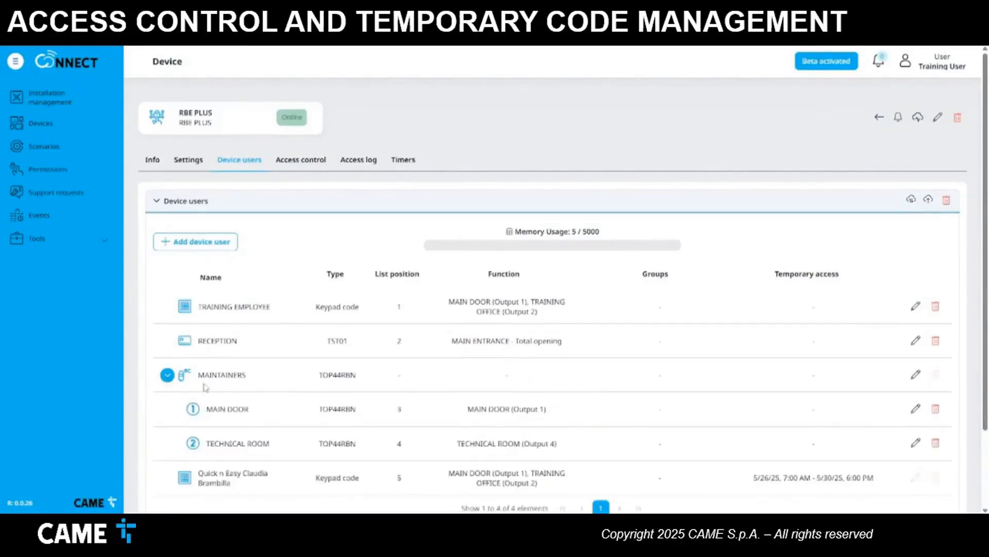
pyautogui.click(917, 409)
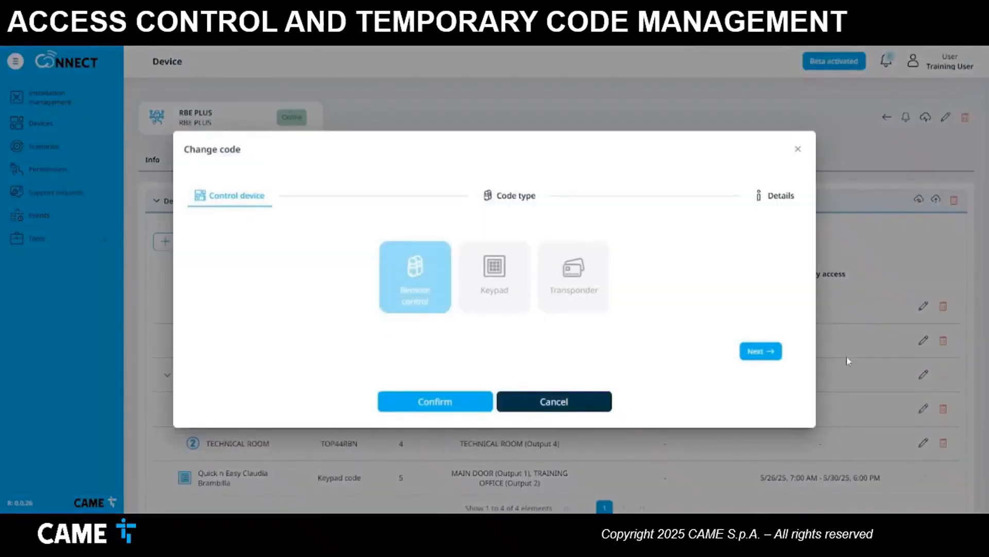
pyautogui.click(765, 352)
pyautogui.click(765, 352)
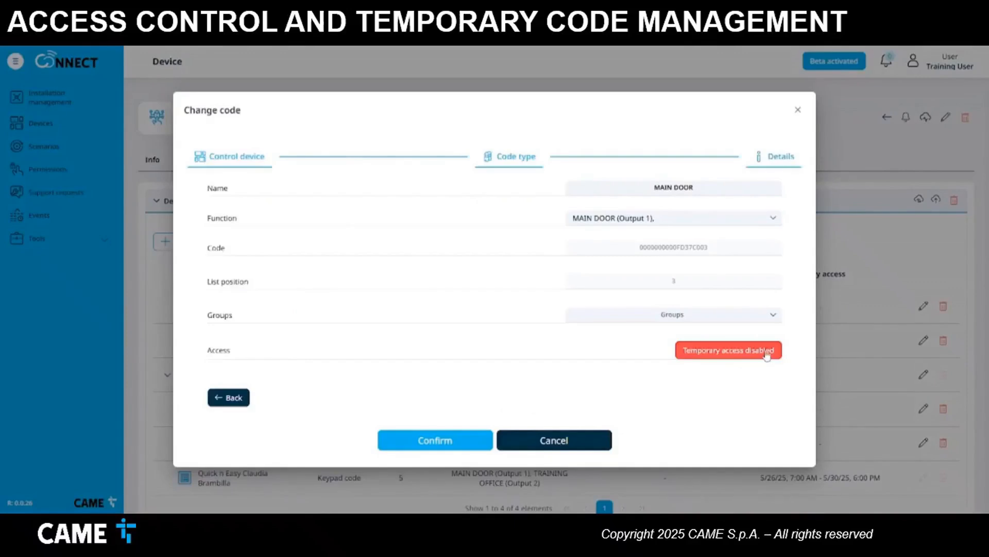
pyautogui.click(713, 318)
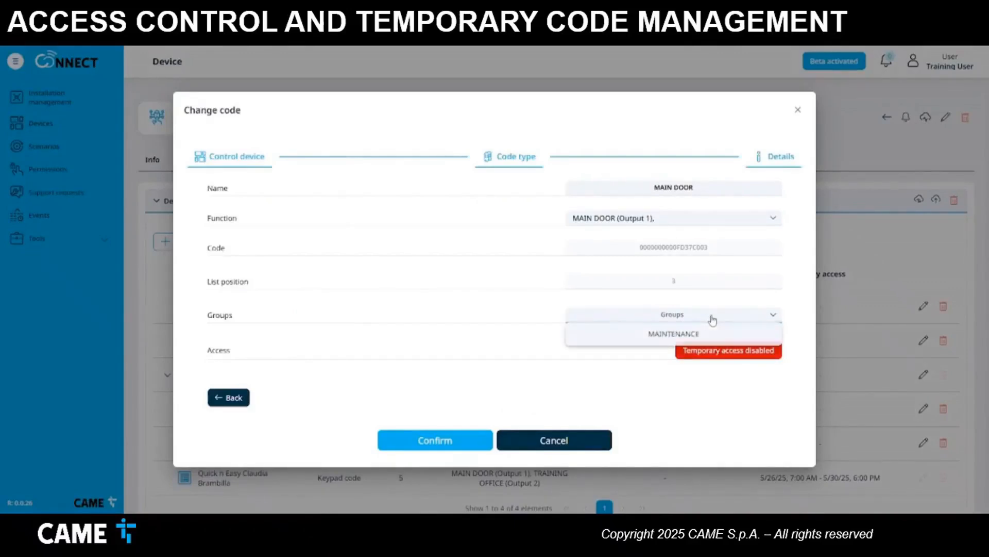
pyautogui.click(689, 335)
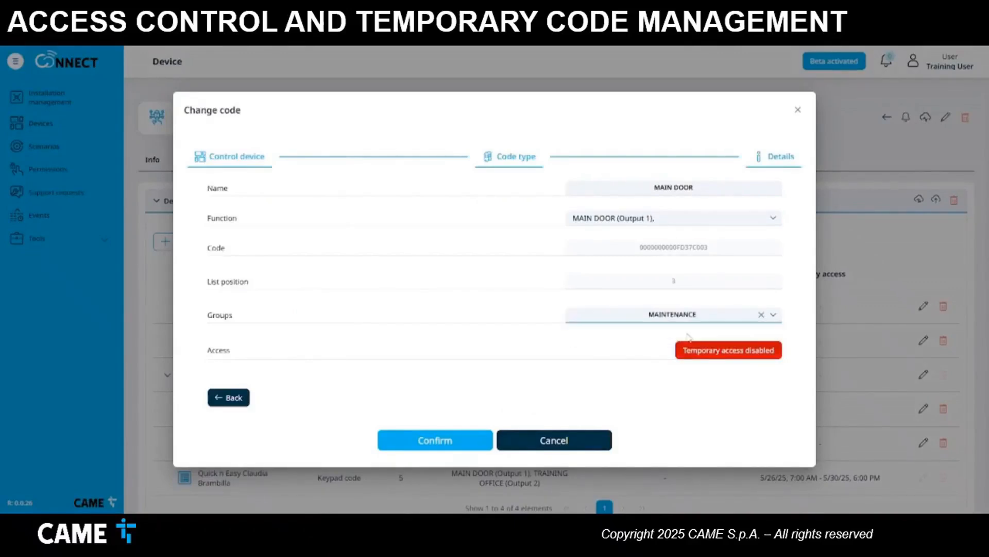
pyautogui.click(418, 438)
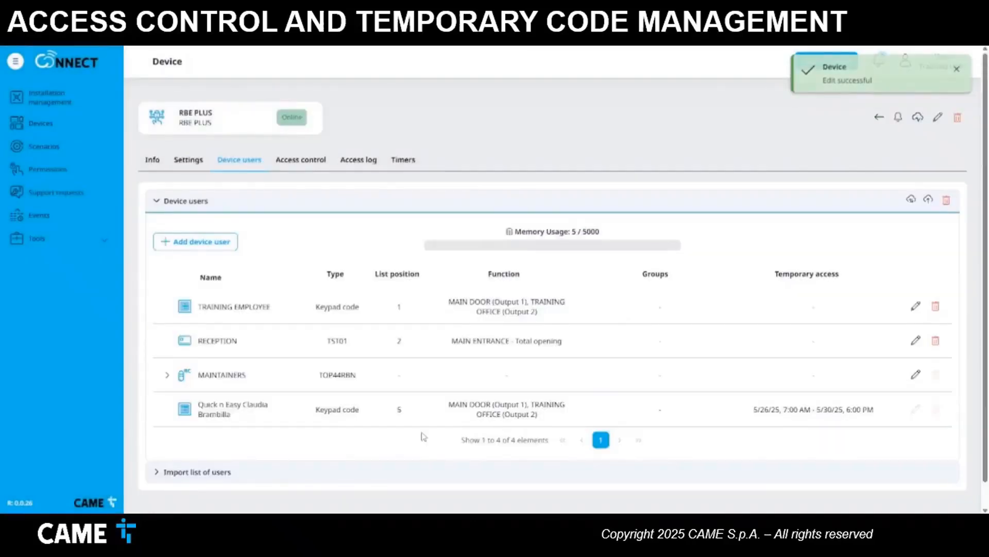
# - Assign the TECHNICAL ROOM button to the MAINTENANCE group as well and save
pyautogui.click(167, 375)
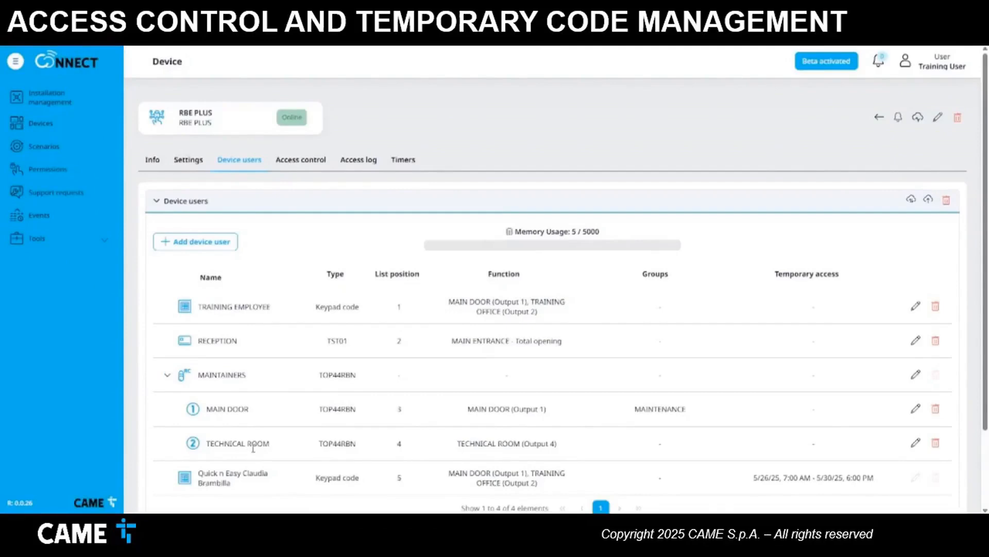
pyautogui.click(916, 442)
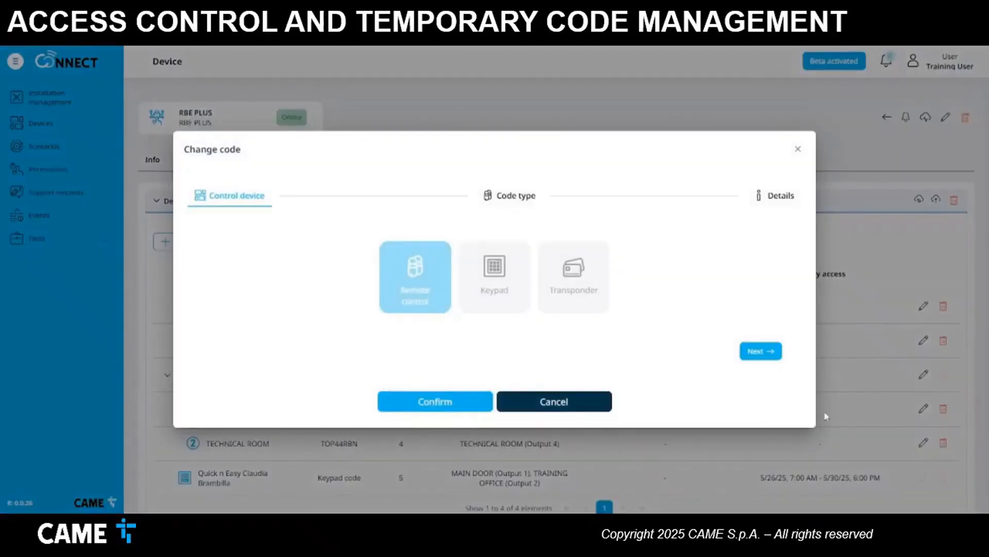
pyautogui.click(761, 355)
pyautogui.click(762, 351)
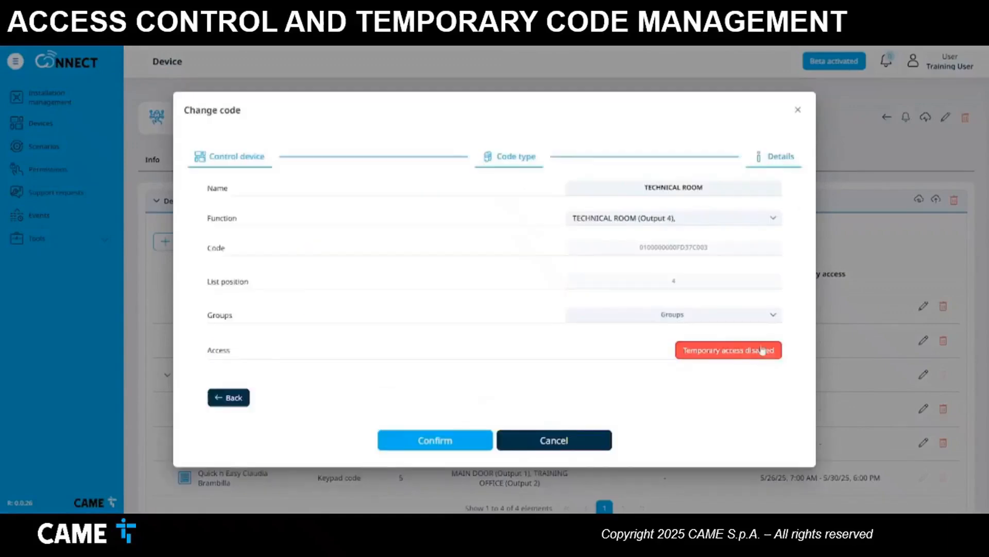
pyautogui.click(697, 315)
pyautogui.click(670, 335)
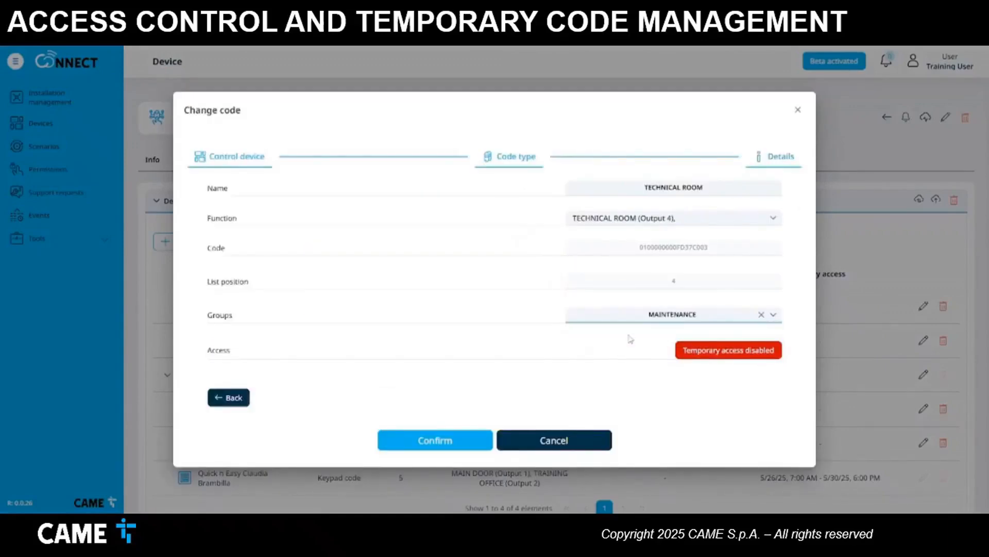
pyautogui.click(443, 440)
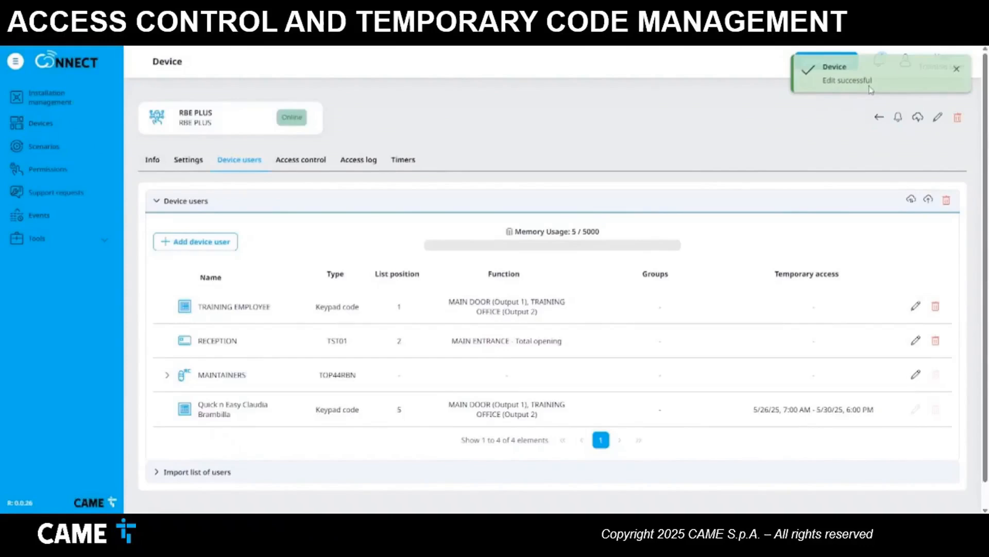
pyautogui.click(215, 250)
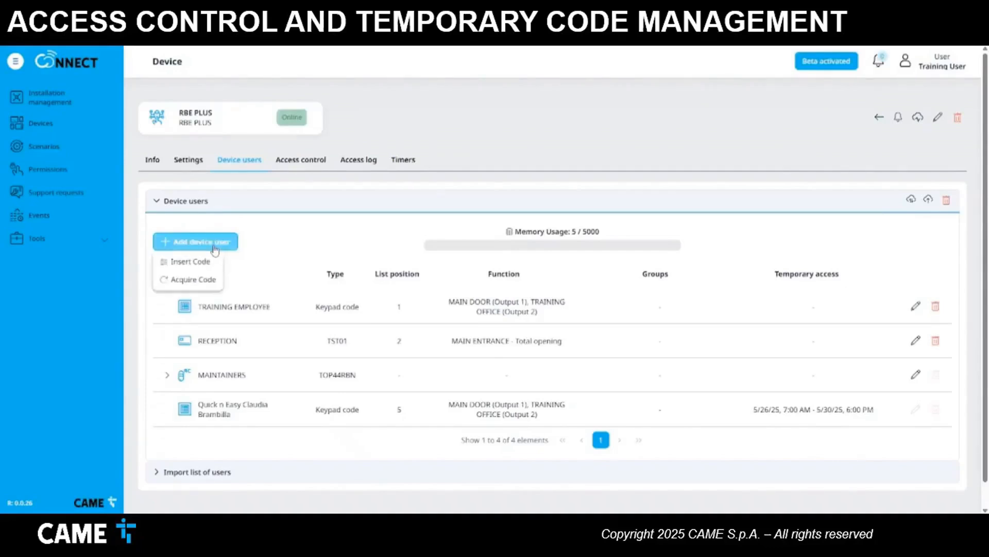
# - Start inserting a new code manually with Keypad as the device type
pyautogui.click(191, 264)
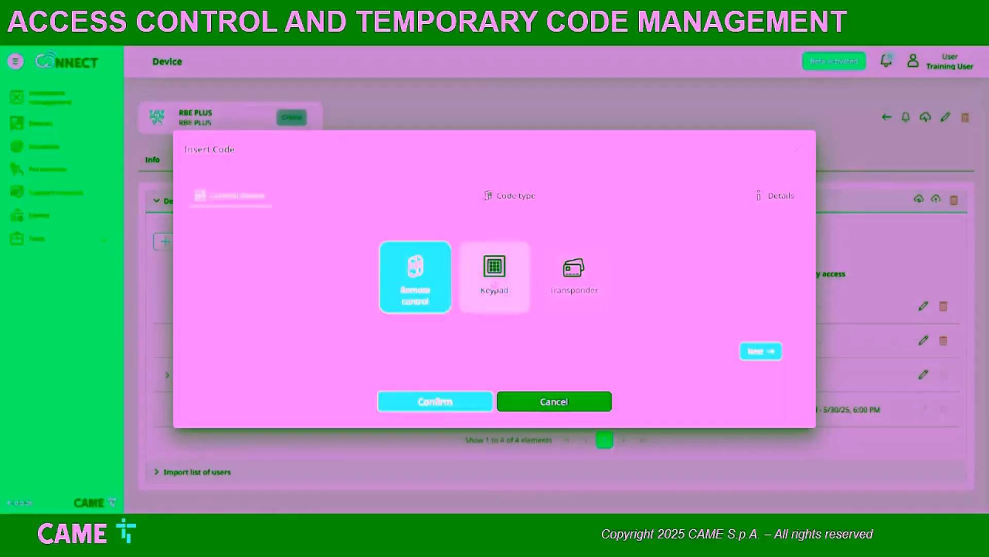
pyautogui.click(515, 306)
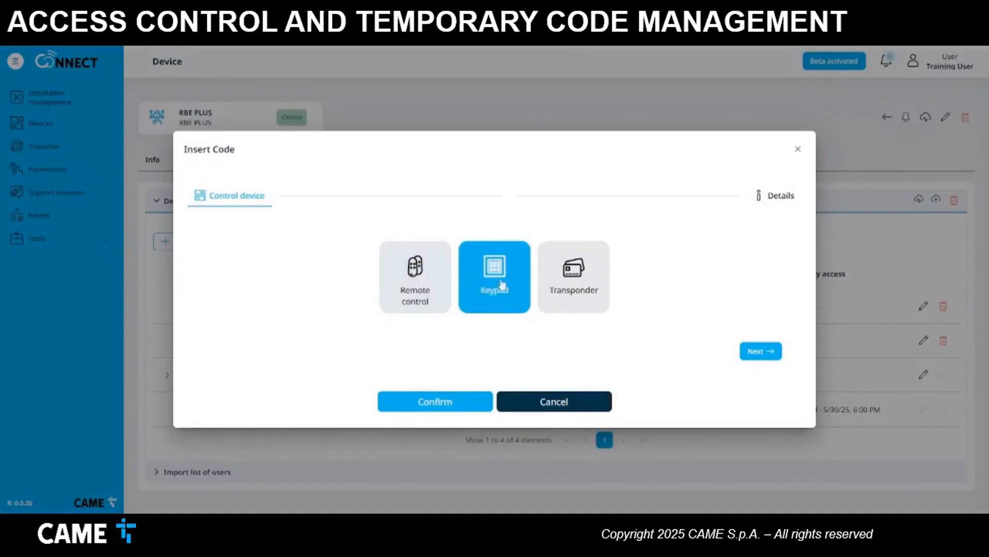
pyautogui.click(758, 351)
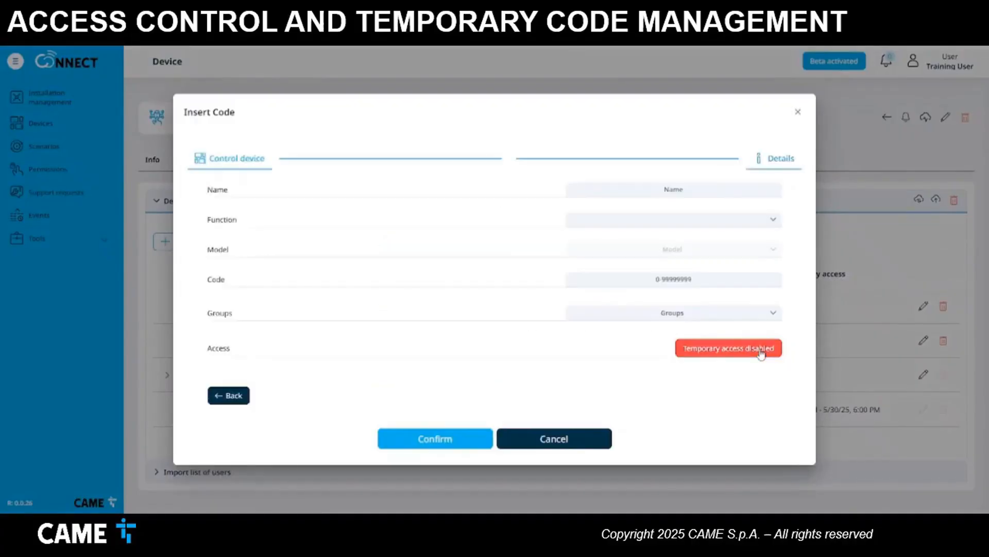
# - Name the code GUEST, link it to MAIN DOOR (Output 1), and enter a keypad code
pyautogui.click(671, 189)
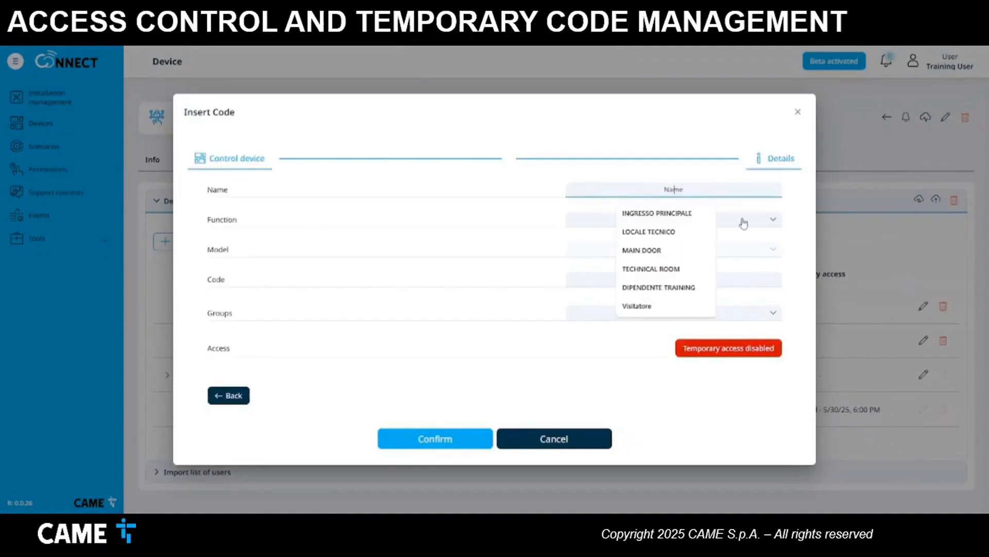
pyautogui.write('GUEST')
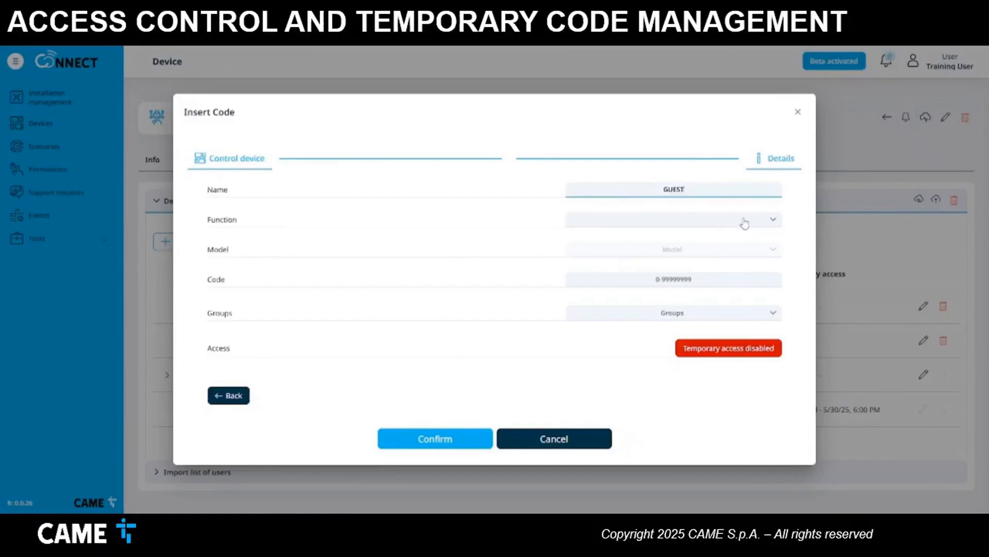
pyautogui.click(744, 222)
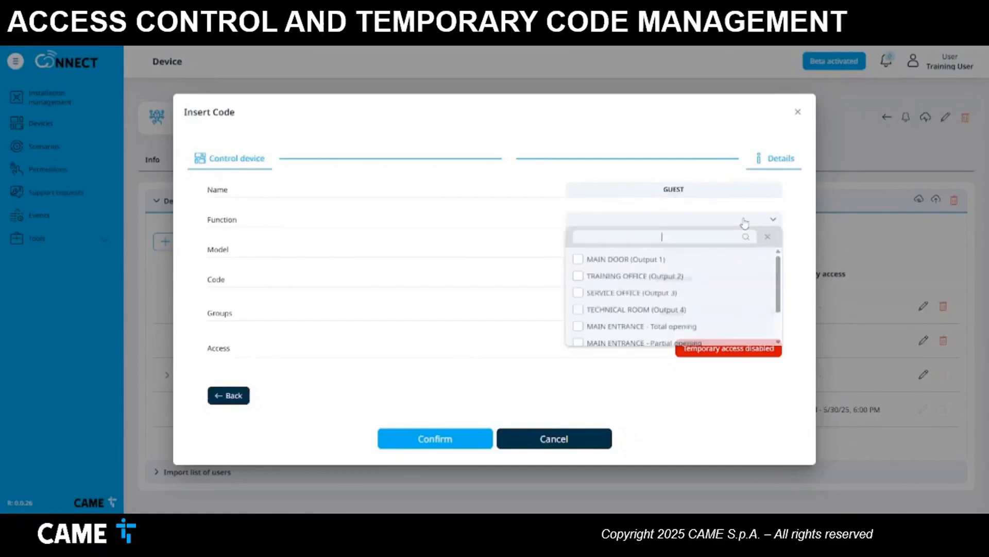
pyautogui.click(579, 261)
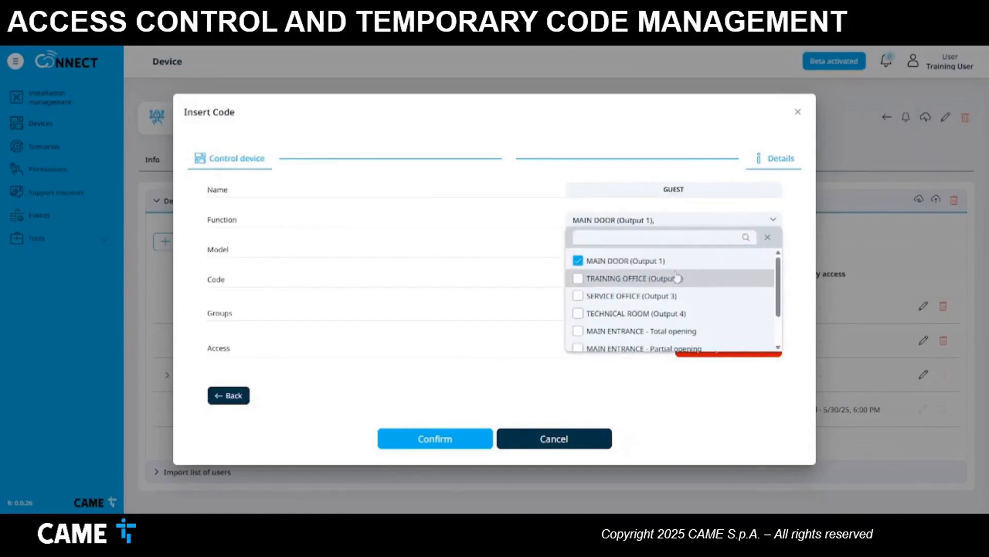
pyautogui.click(490, 278)
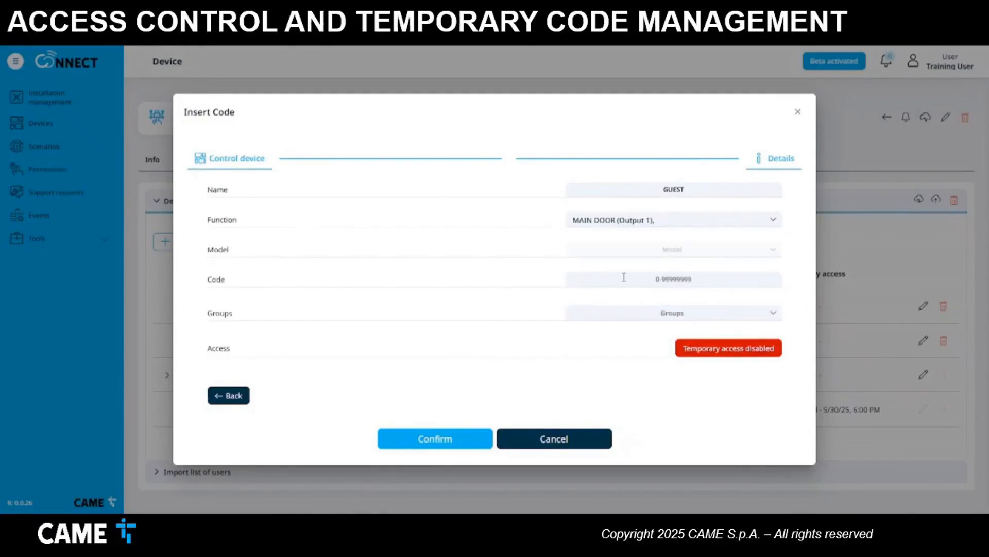
pyautogui.click(662, 282)
pyautogui.write('5555')
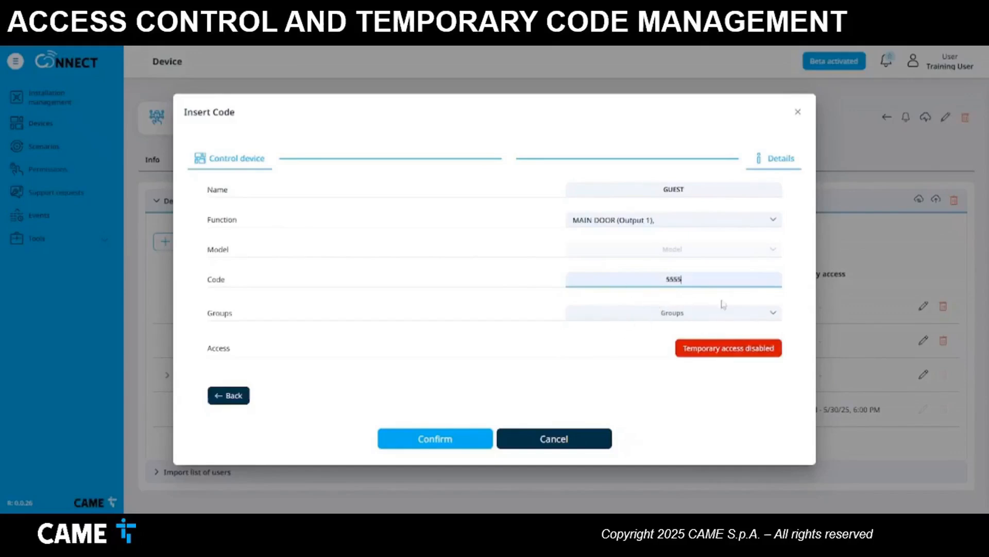
# - Limit the GUEST code to temporary access from 27/05/2025 to 29/05/2025 and confirm
pyautogui.click(722, 349)
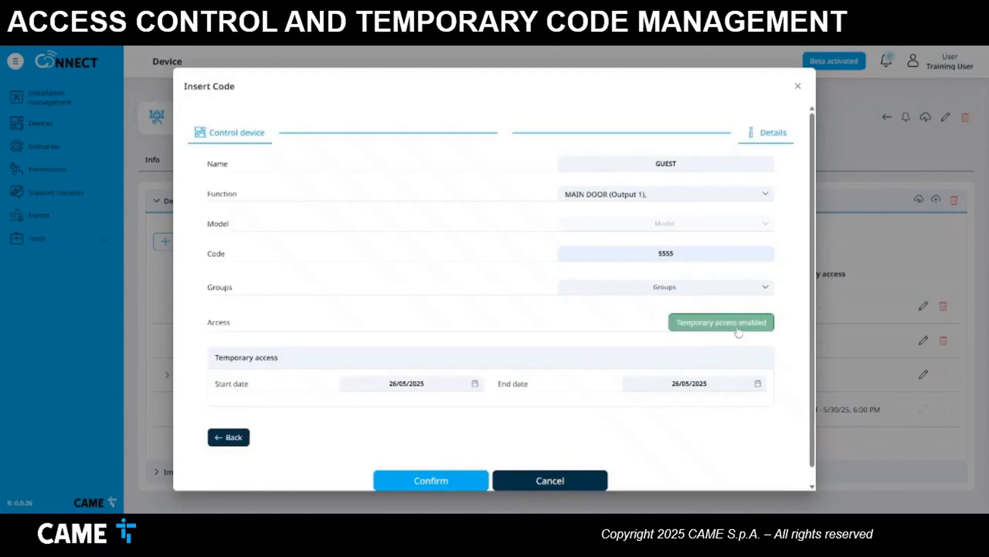
pyautogui.click(475, 383)
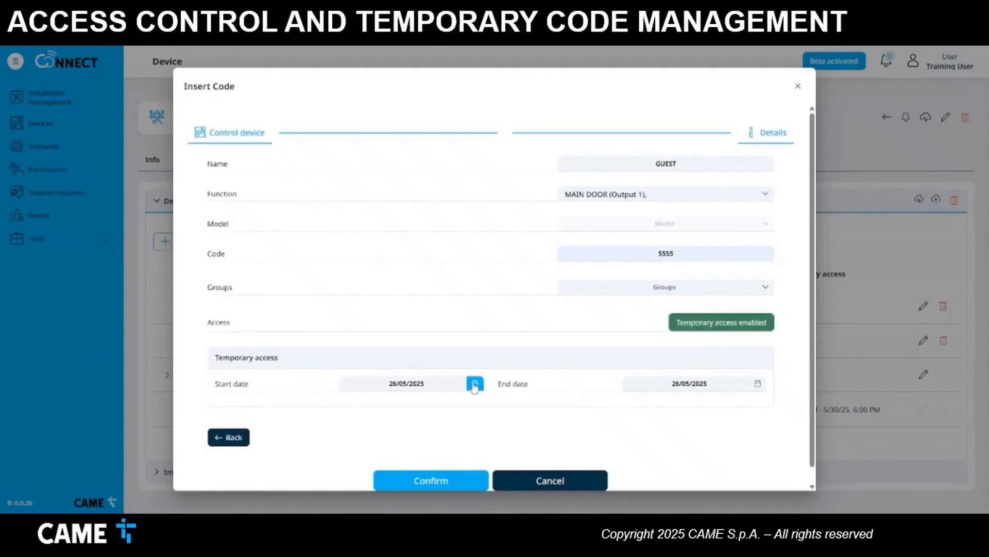
pyautogui.click(361, 358)
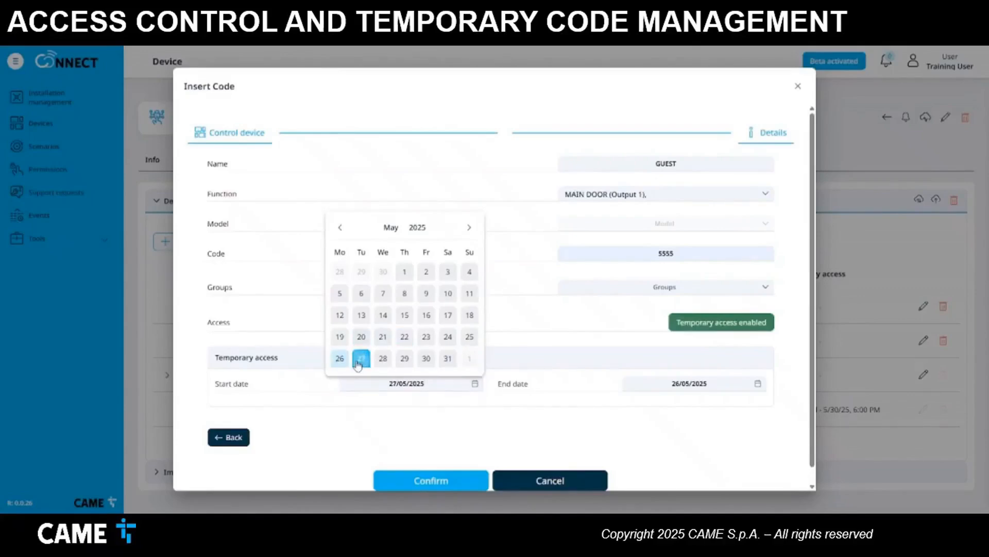
pyautogui.click(757, 384)
pyautogui.click(688, 358)
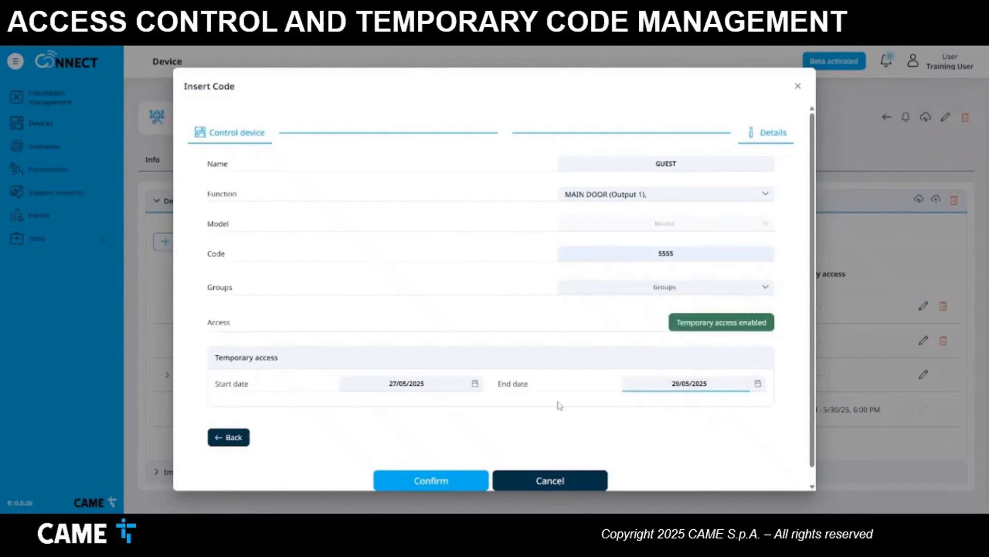
pyautogui.click(440, 482)
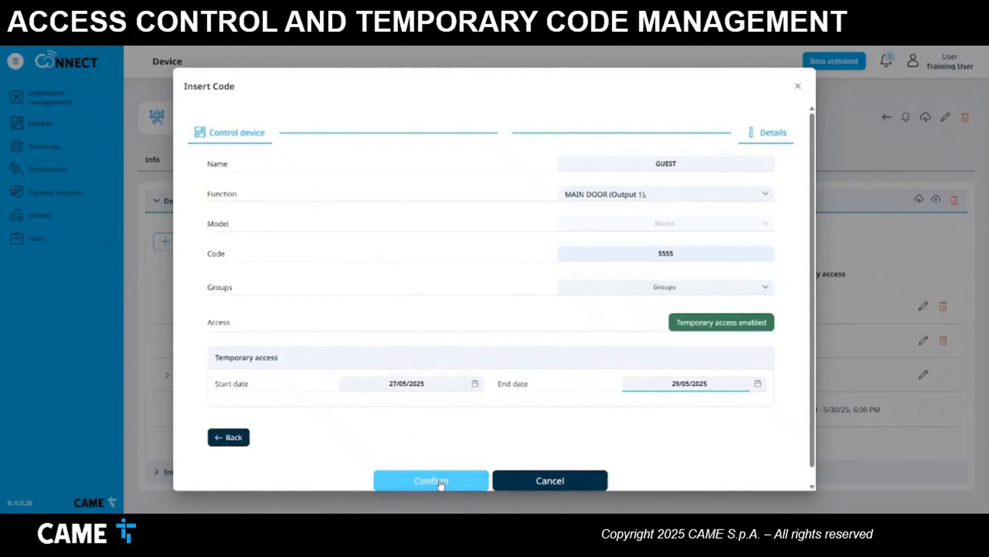
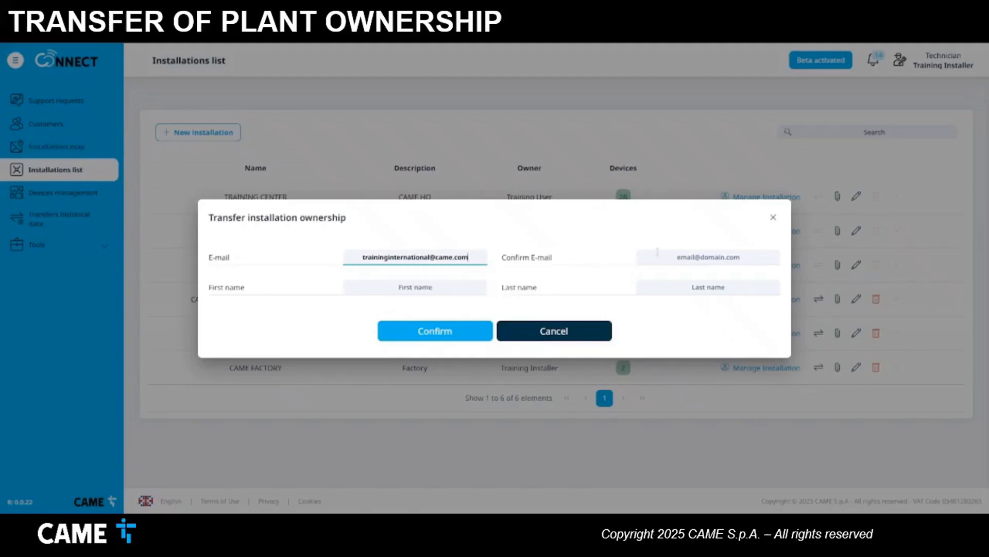
# - Confirm the new owner's e-mail, enter their first and last name, and send the transfer invitation
pyautogui.click(682, 256)
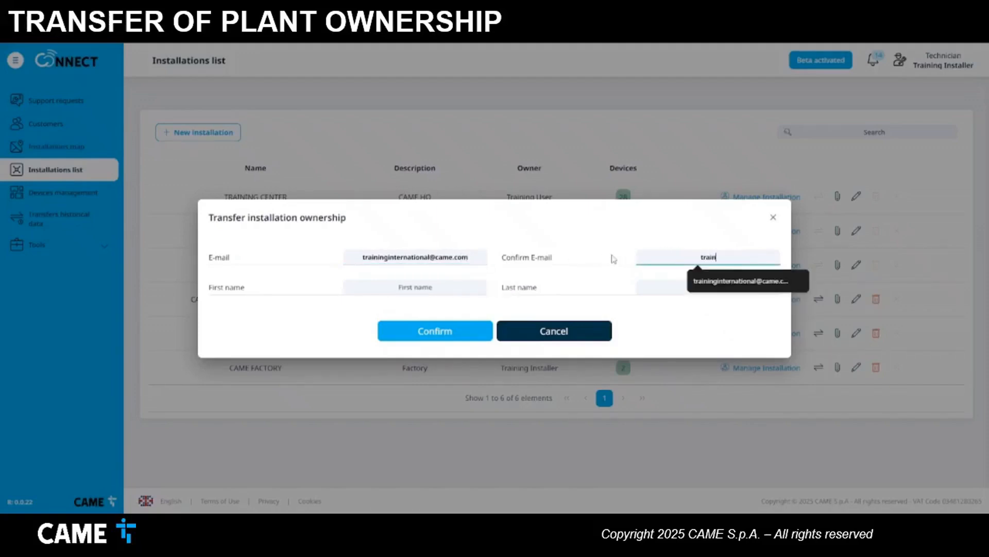
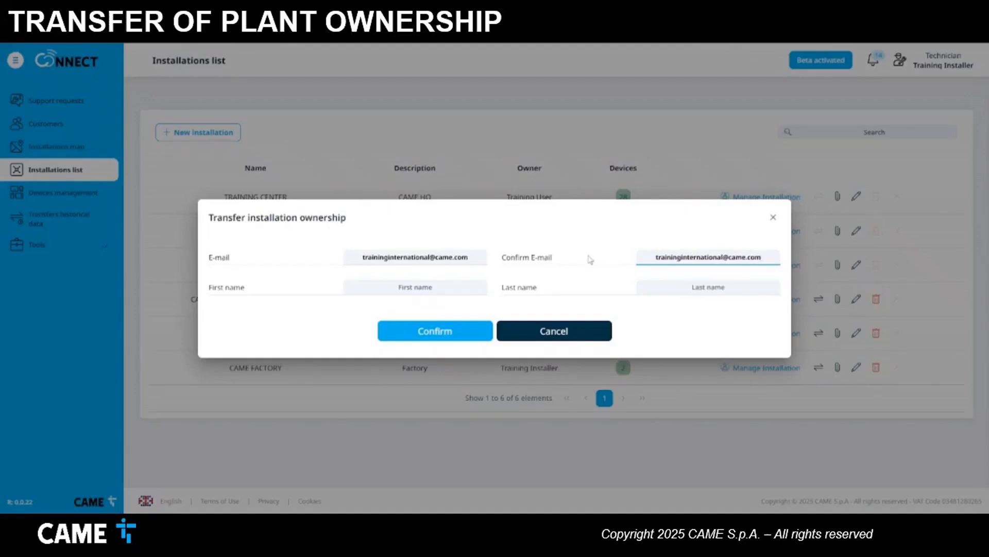
pyautogui.click(425, 285)
pyautogui.write('Training')
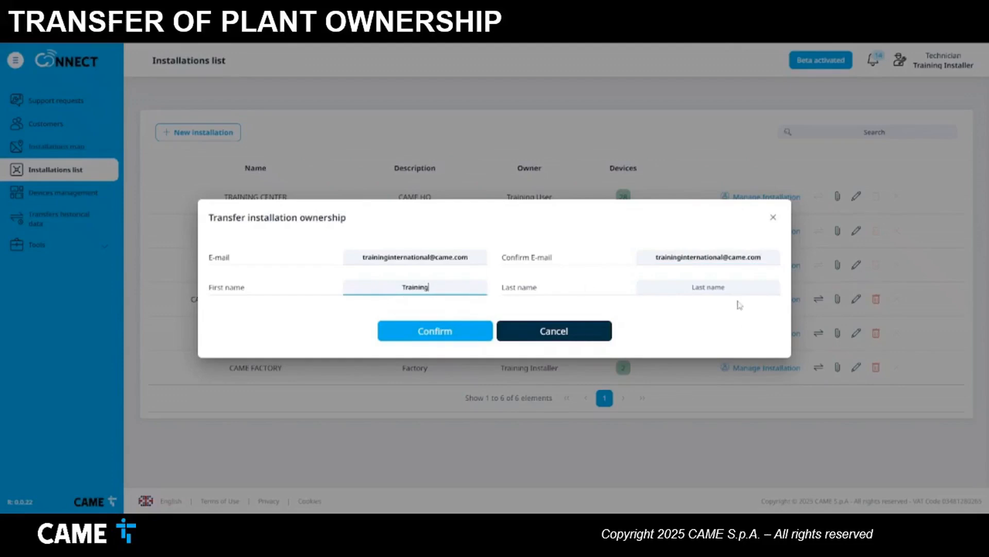
pyautogui.click(727, 288)
pyautogui.write('User')
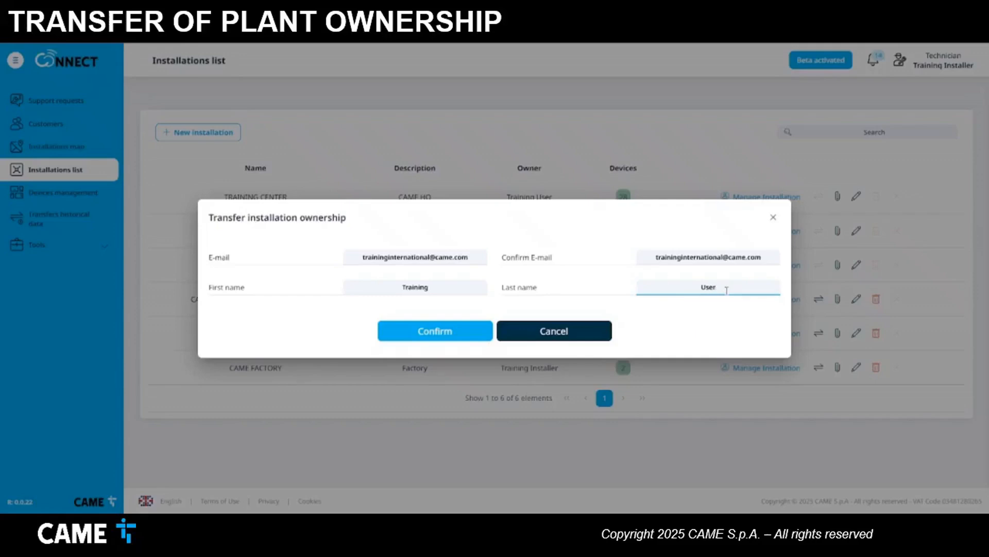
pyautogui.click(478, 334)
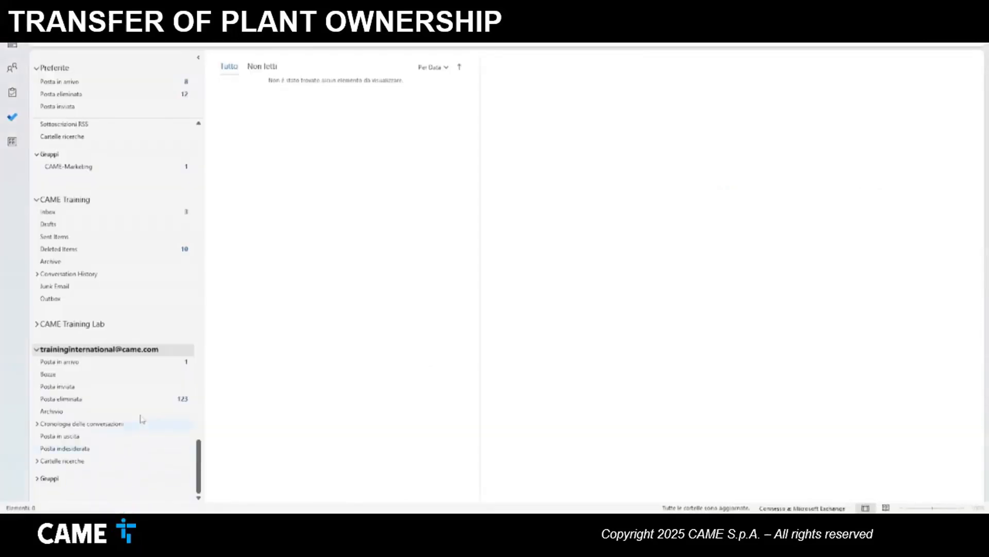
# - Open the CAME Connect transfer e-mail in the new owner's inbox and accept the installation transfer
pyautogui.click(128, 363)
pyautogui.click(340, 100)
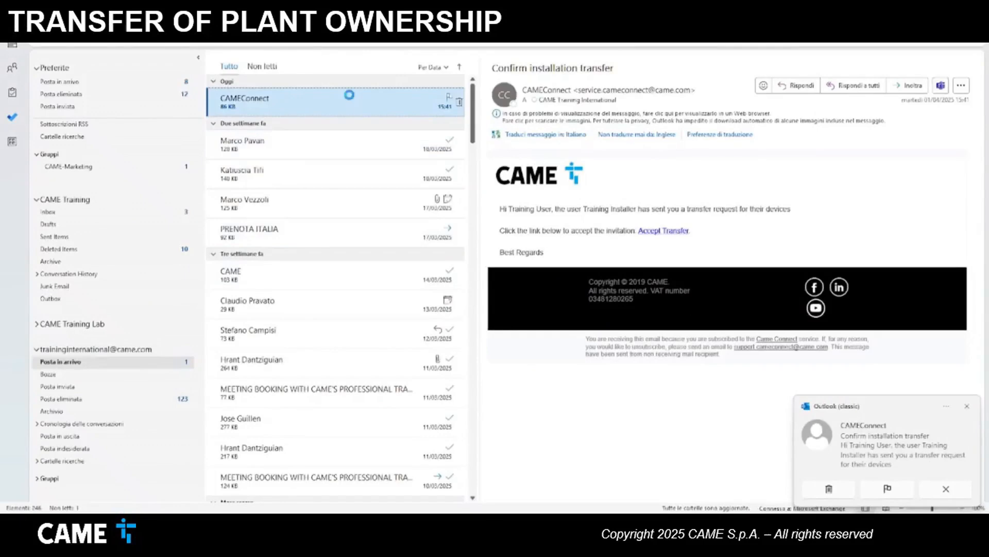
pyautogui.doubleClick(347, 95)
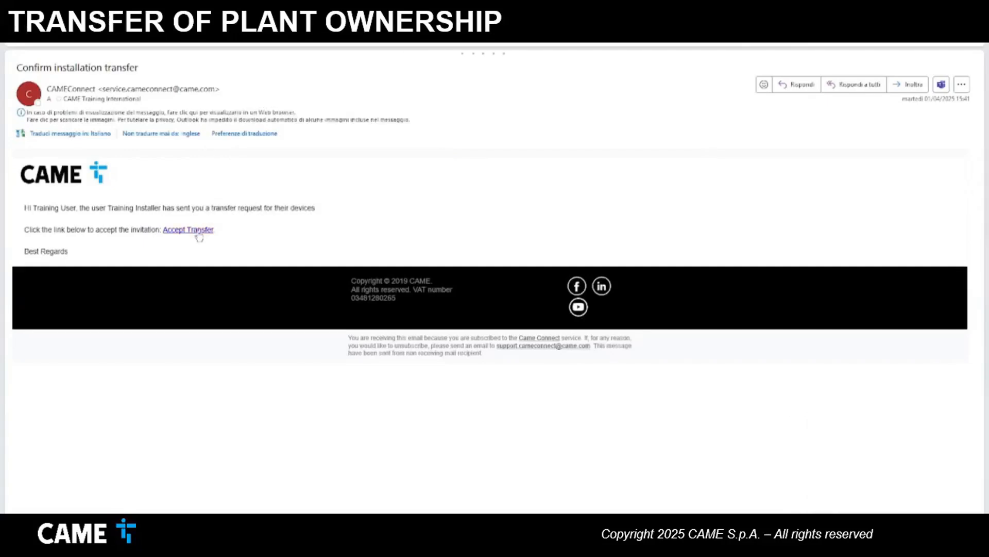
pyautogui.click(198, 232)
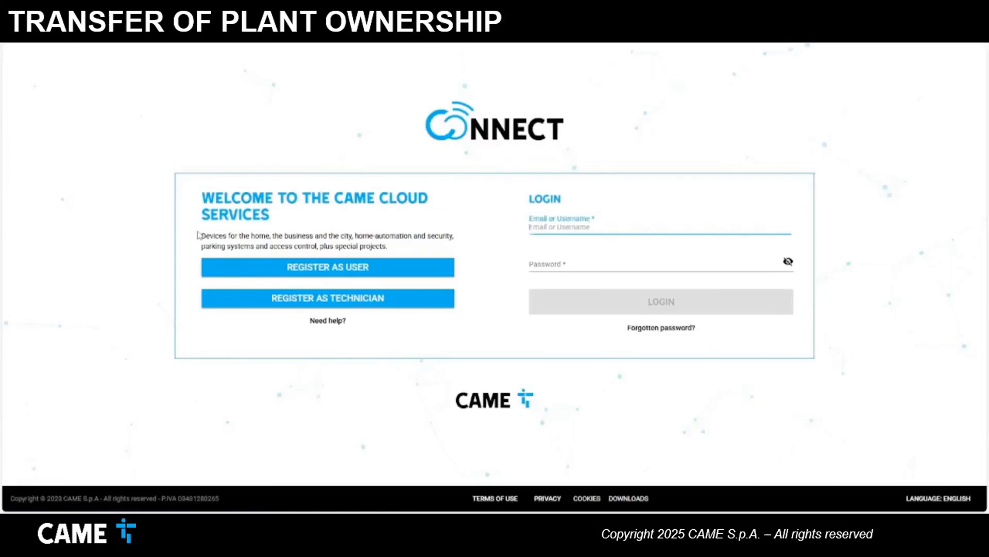
# - Log in with the new owner's saved e-mail and password, then open the CAME FACTORY installation
pyautogui.click(575, 228)
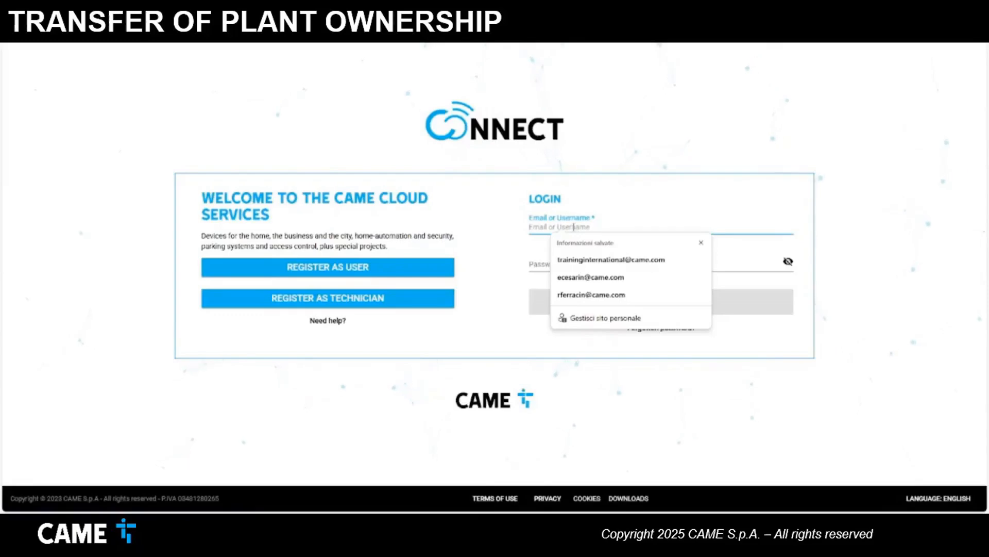
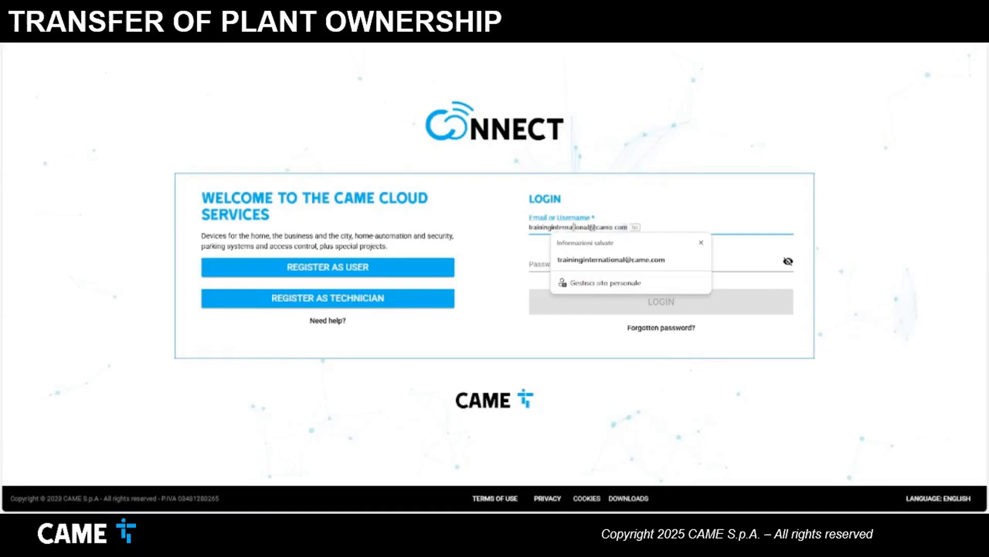
pyautogui.press('Tab')
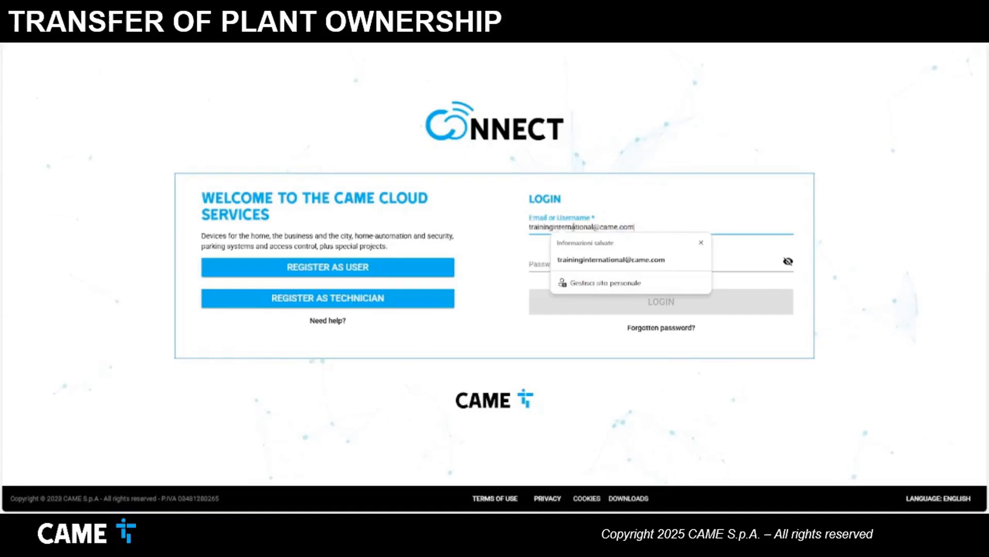
pyautogui.write('****')
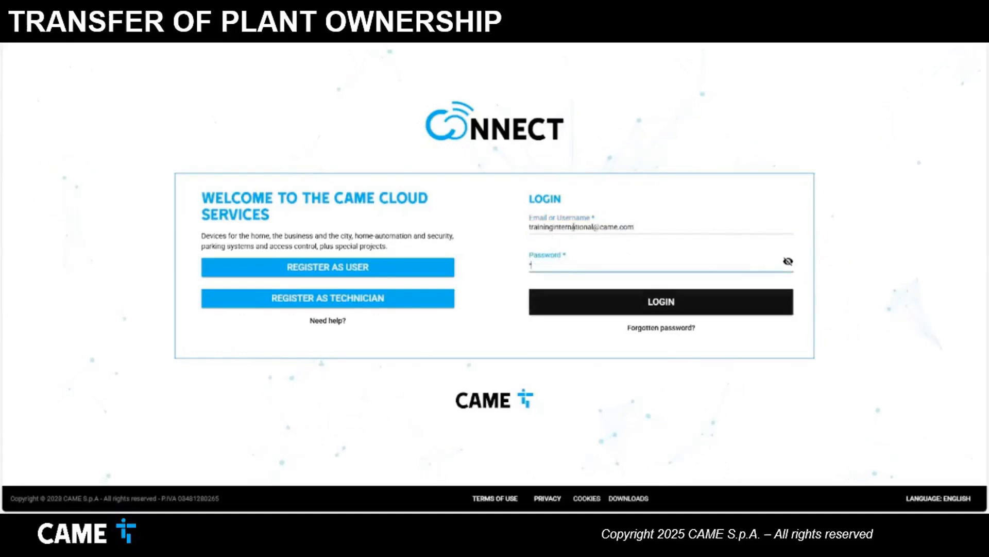
pyautogui.write('*********')
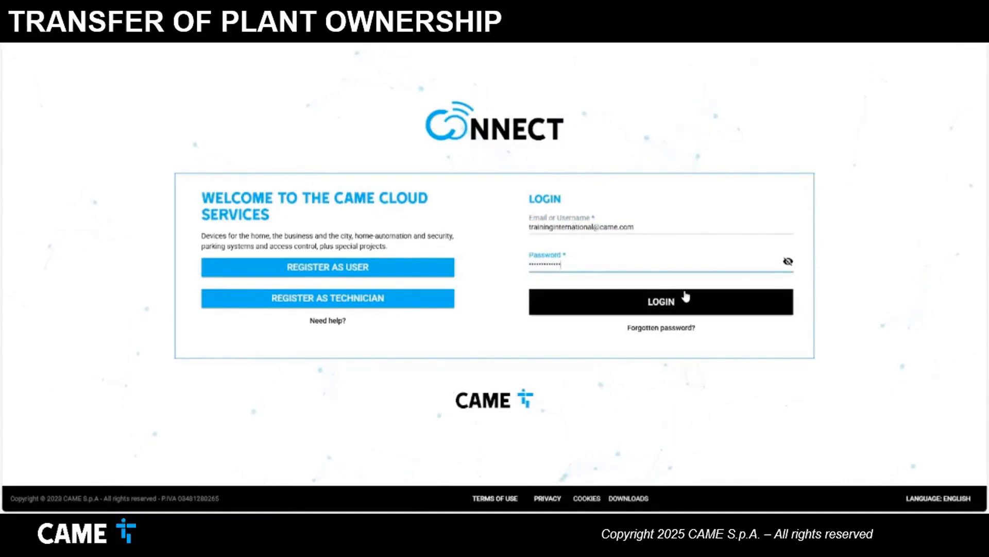
pyautogui.click(669, 299)
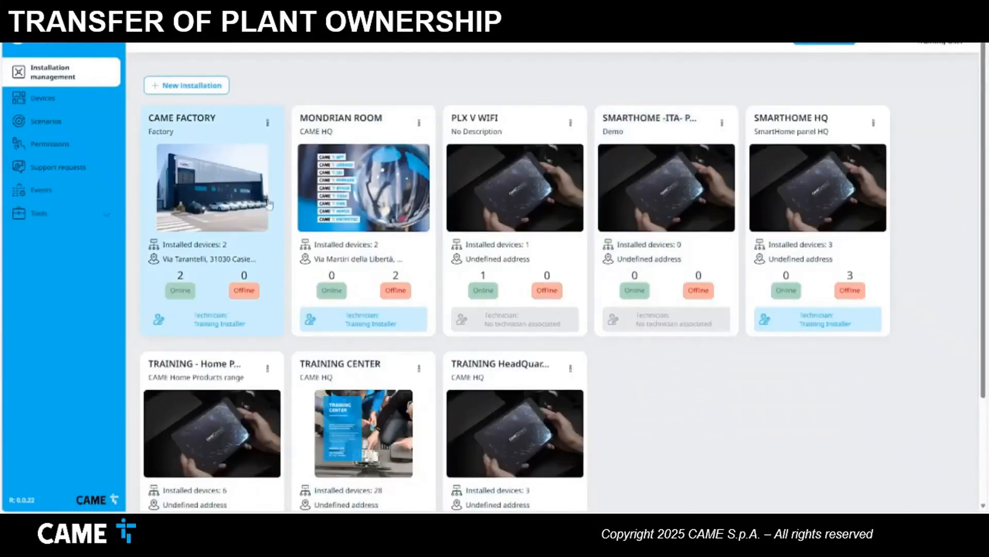
pyautogui.click(195, 199)
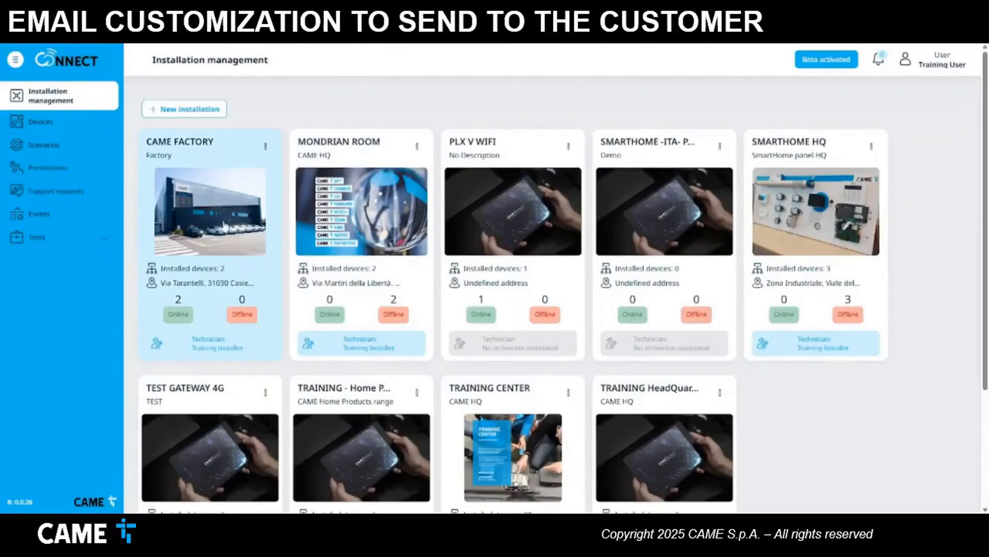
# - Go to CAME FACTORY's Permissions and open the Customize email form
pyautogui.click(224, 225)
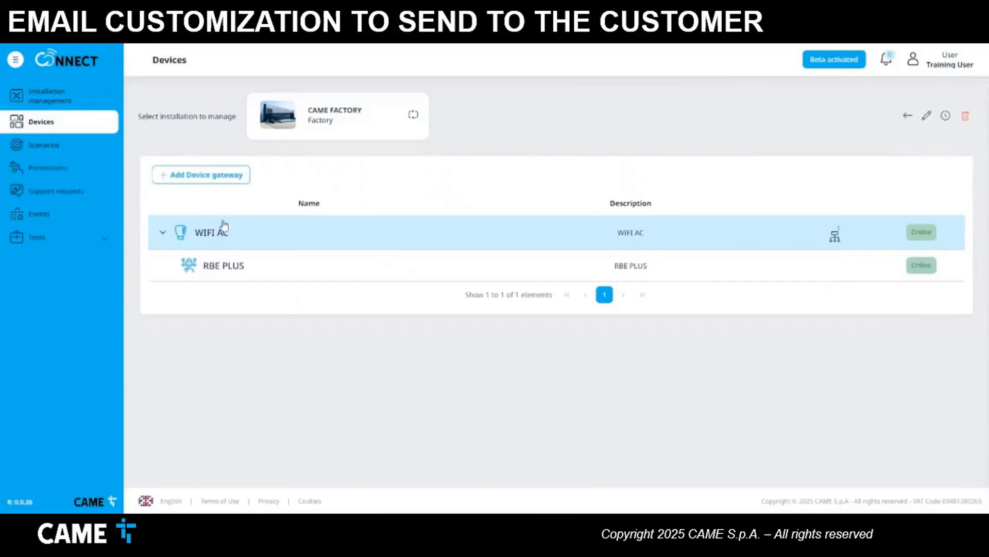
pyautogui.click(67, 171)
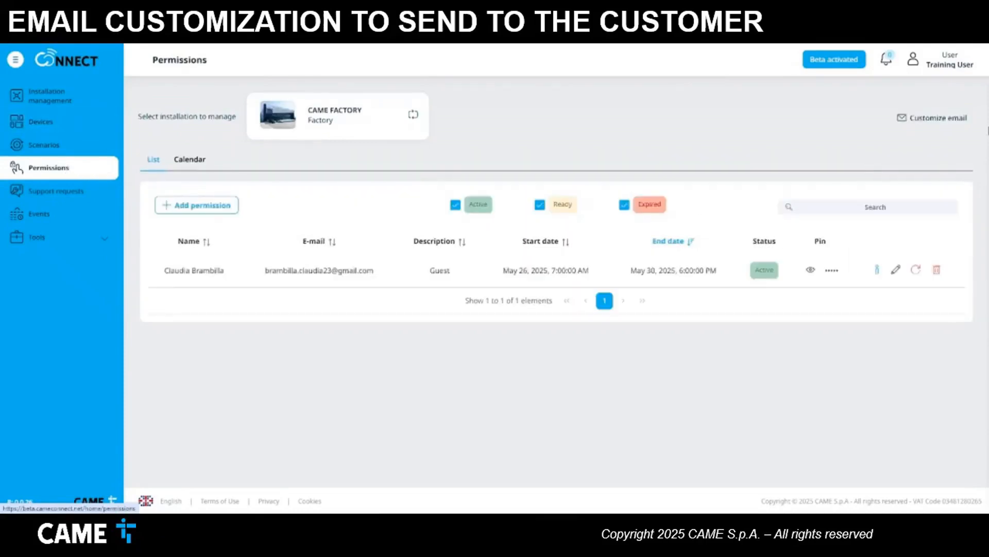
pyautogui.click(930, 124)
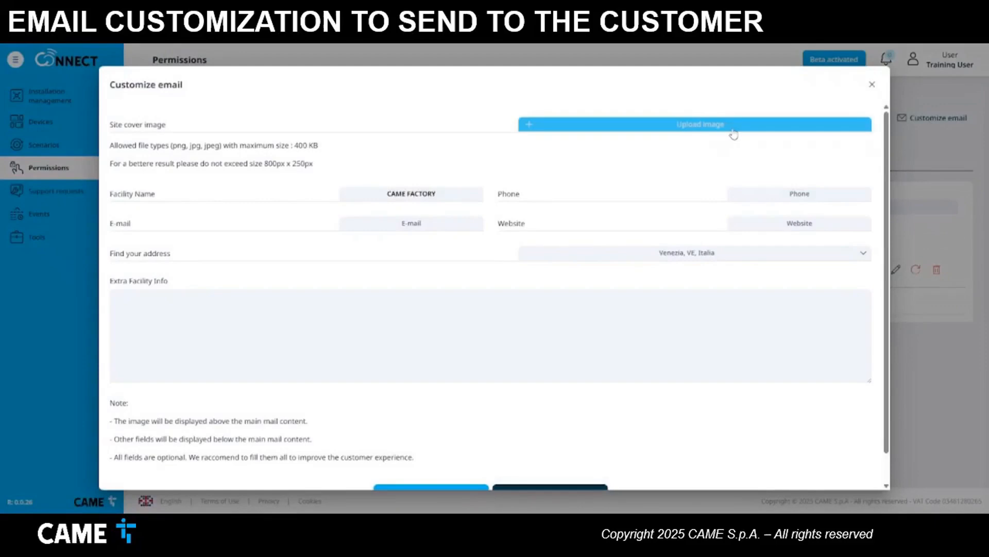
# - Upload the CAME Factory image as the email cover and enter the facility's phone number
pyautogui.click(732, 129)
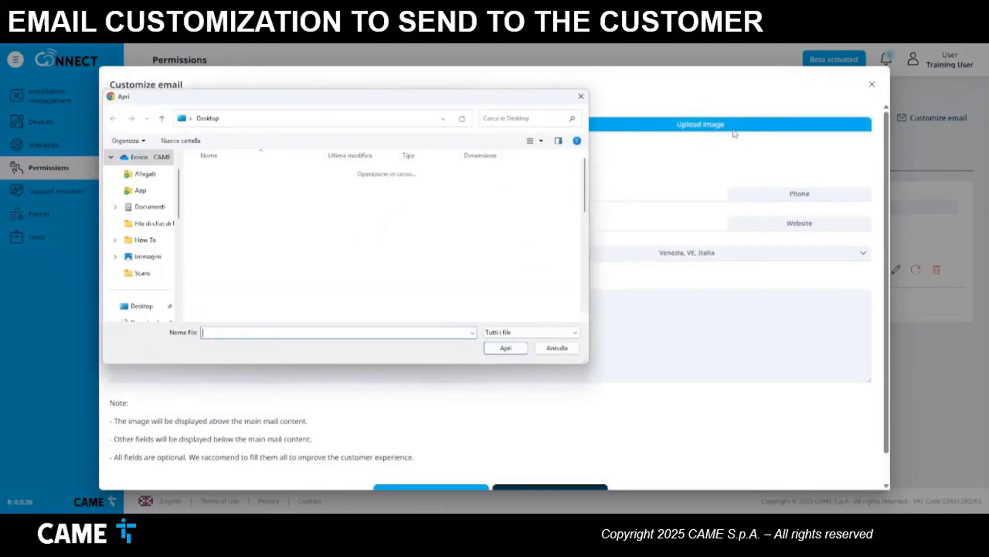
pyautogui.click(271, 289)
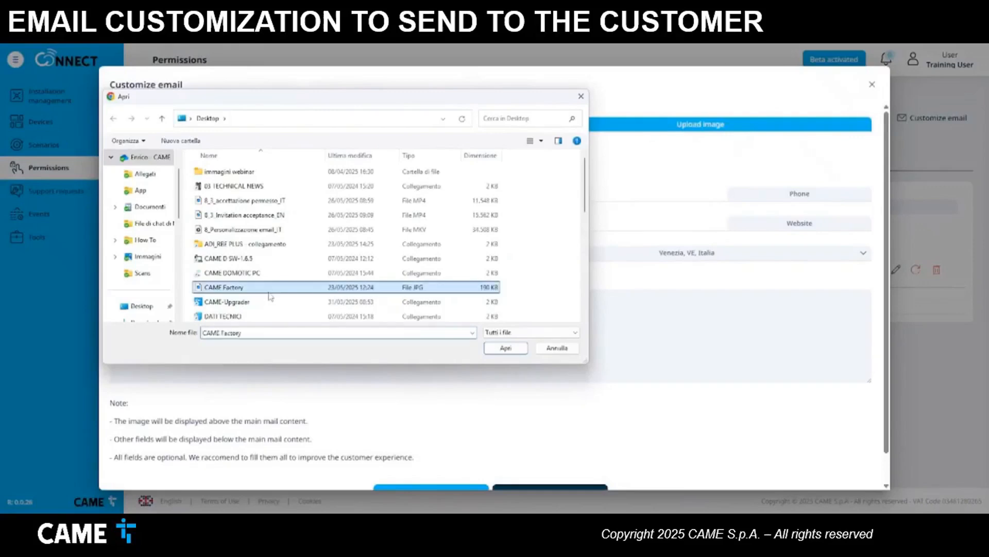
pyautogui.click(503, 350)
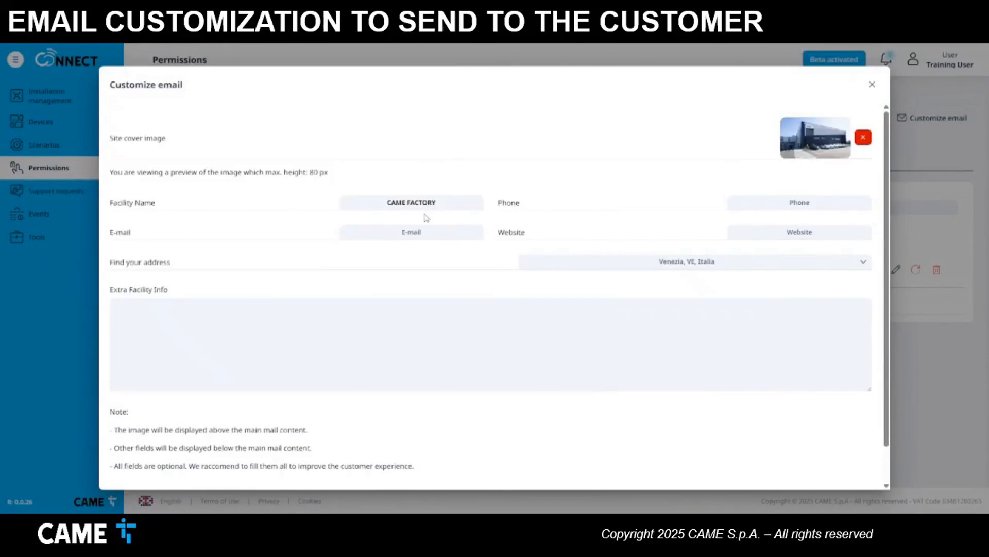
pyautogui.click(798, 205)
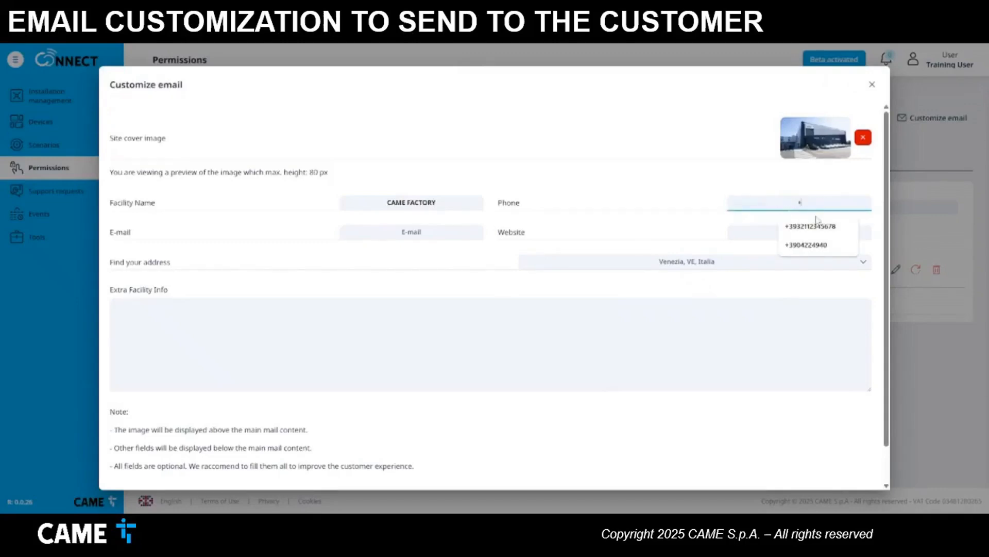
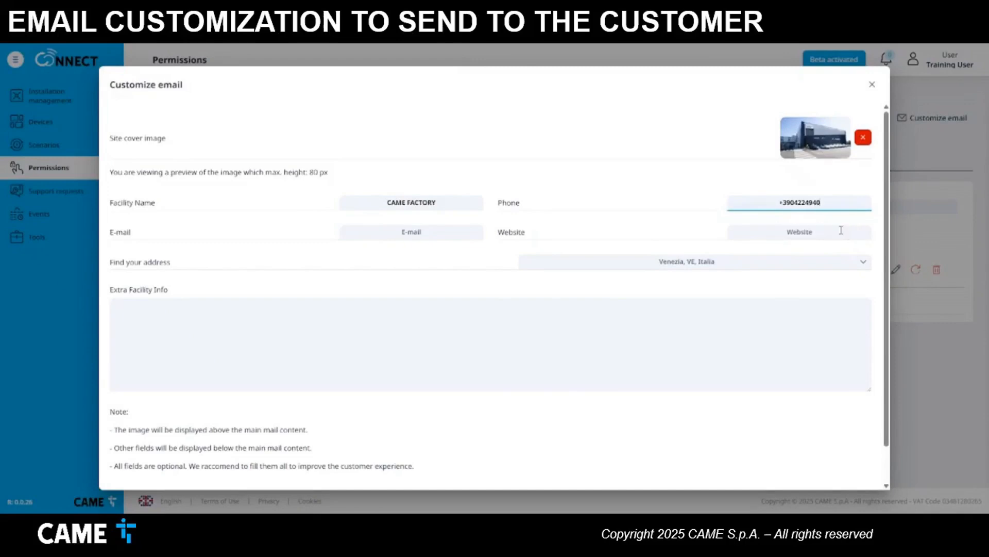
pyautogui.click(816, 233)
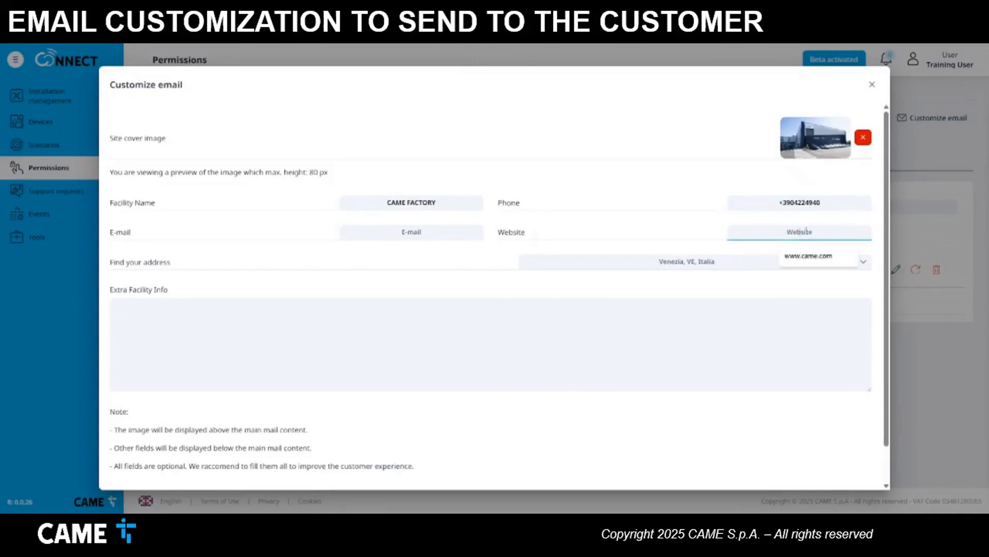
pyautogui.click(818, 257)
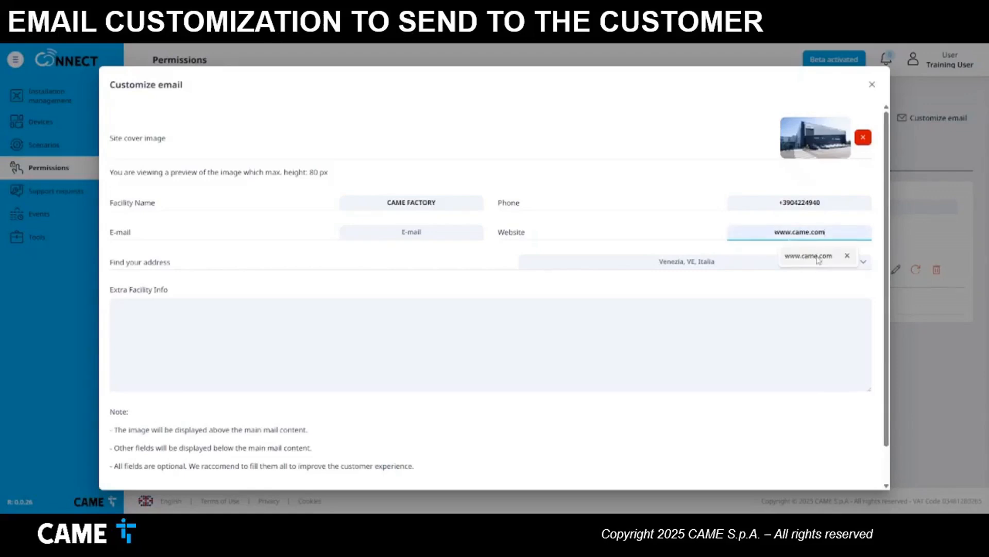
pyautogui.click(423, 233)
pyautogui.click(418, 255)
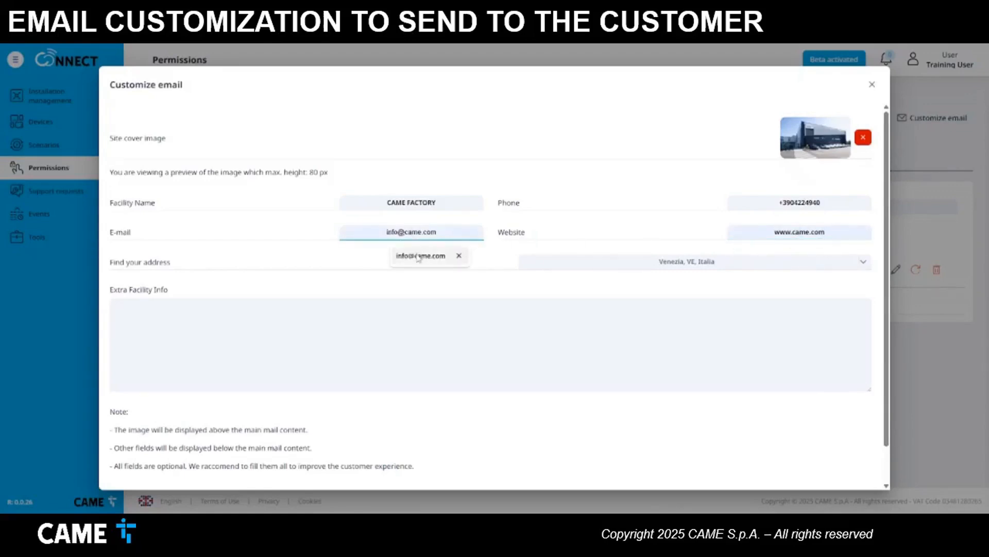
pyautogui.click(692, 263)
pyautogui.write('Vi')
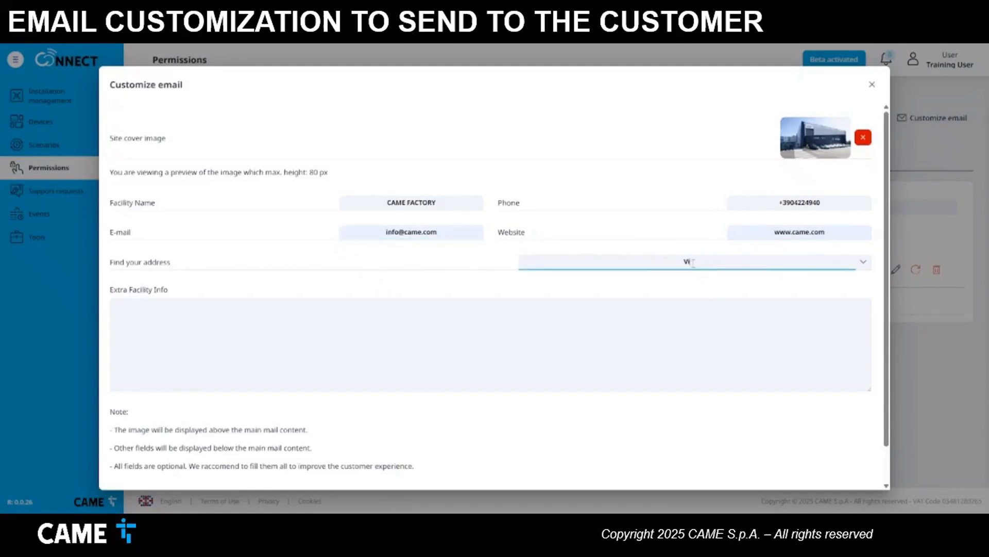
pyautogui.write('a Martir')
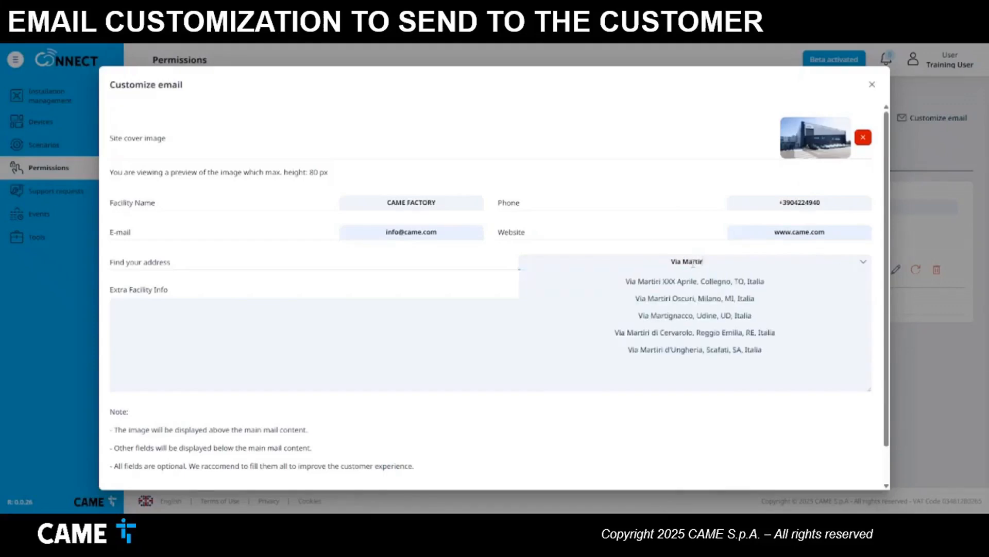
pyautogui.write('i della Libert')
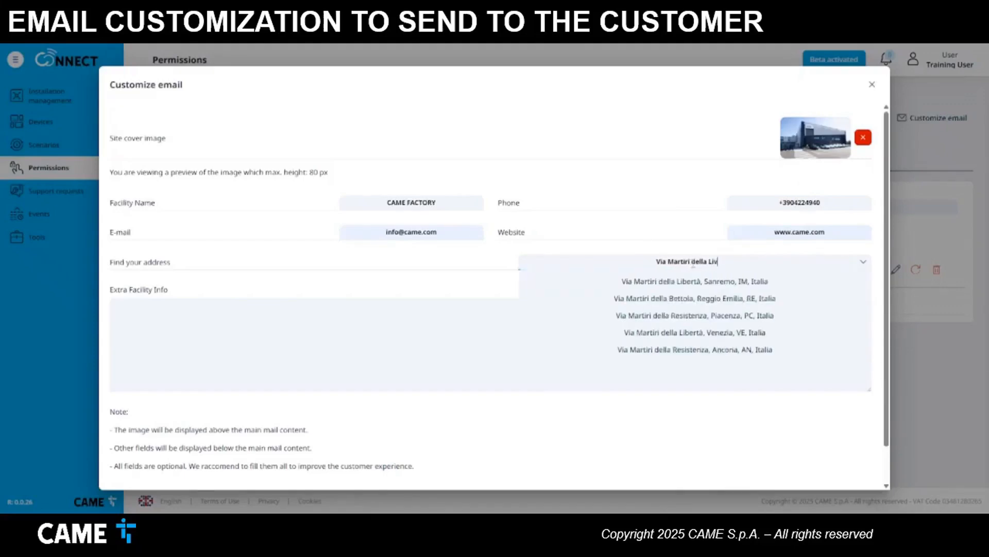
pyautogui.write('à')
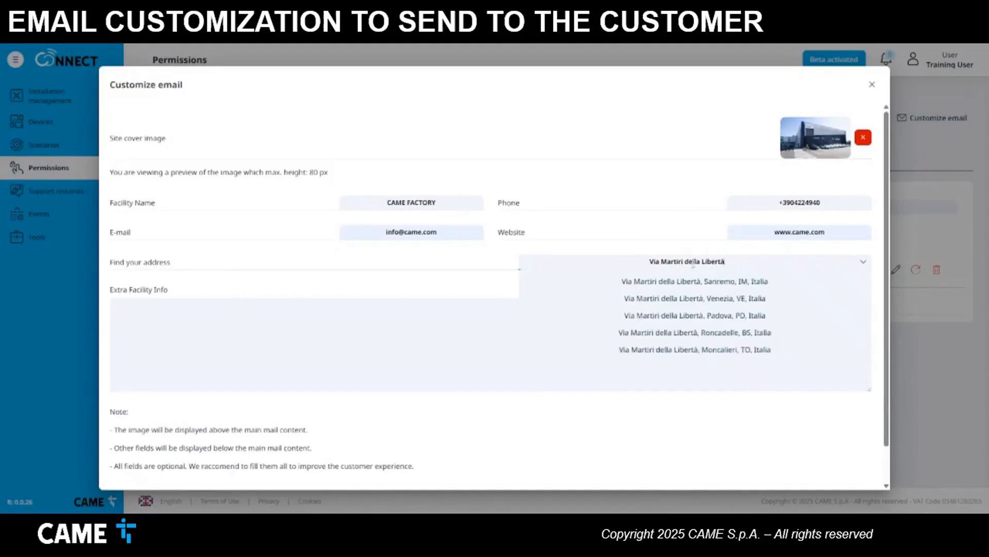
pyautogui.write(' 15 Dosson')
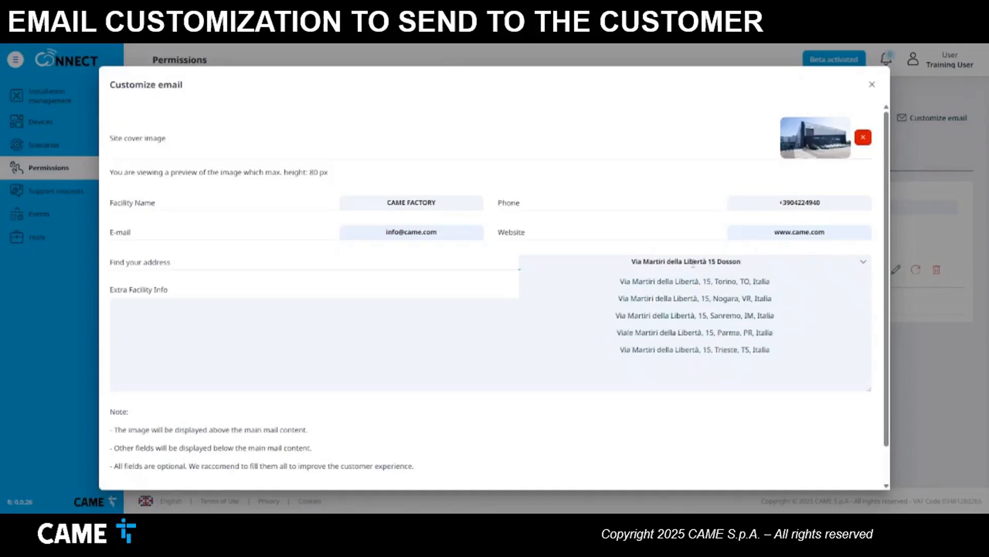
pyautogui.write(' di Casier')
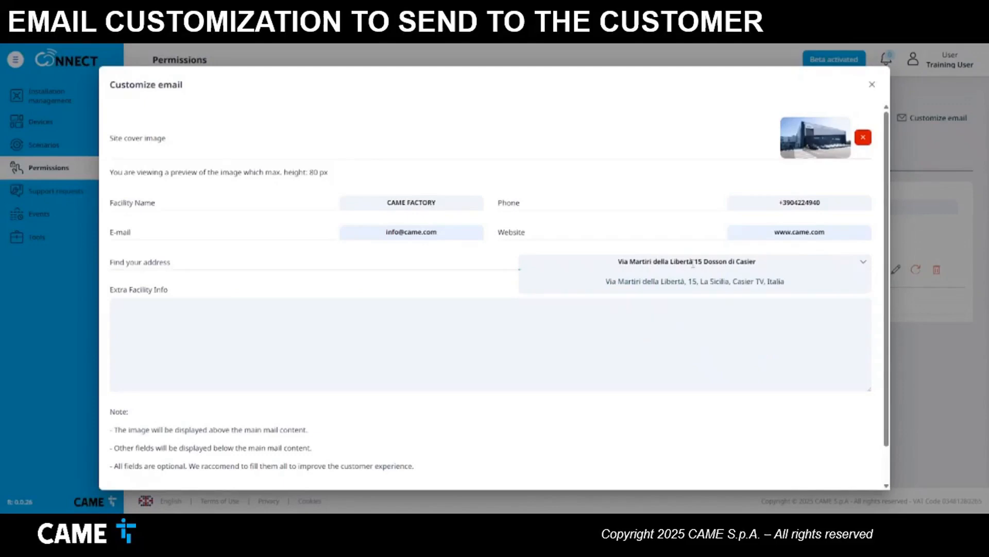
pyautogui.click(729, 286)
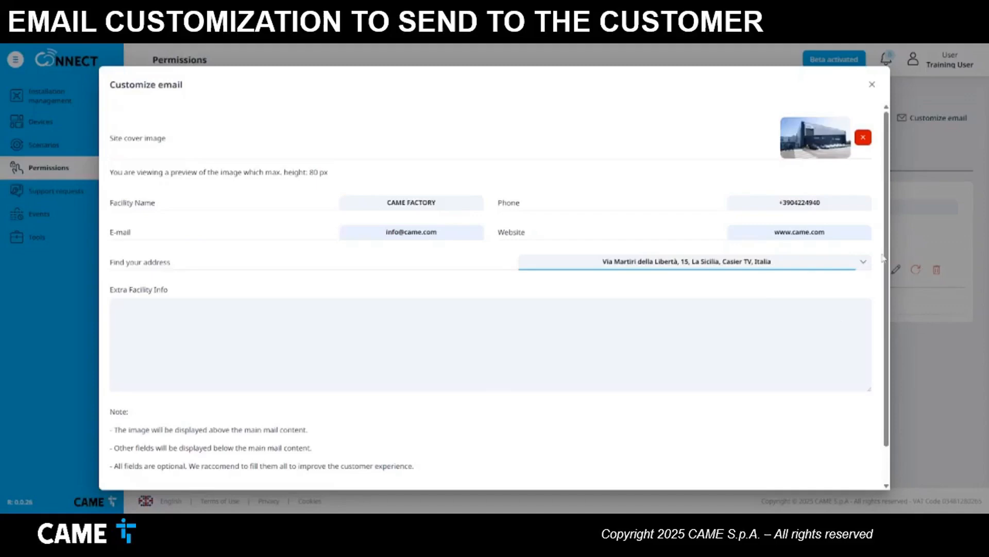
# - Save the email customization and open the empty CAME FACTORY permissions list
pyautogui.scroll(-1, 887, 256)
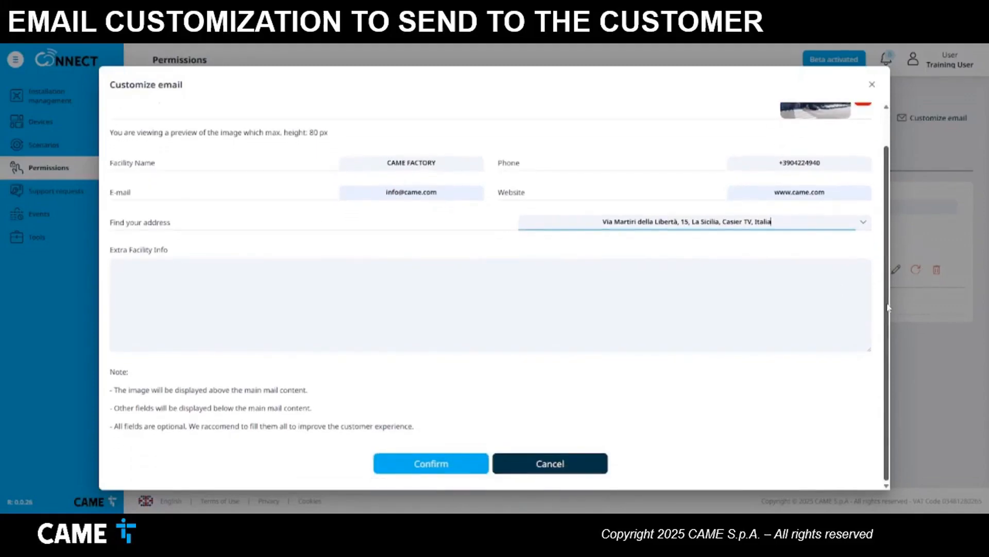
pyautogui.click(445, 467)
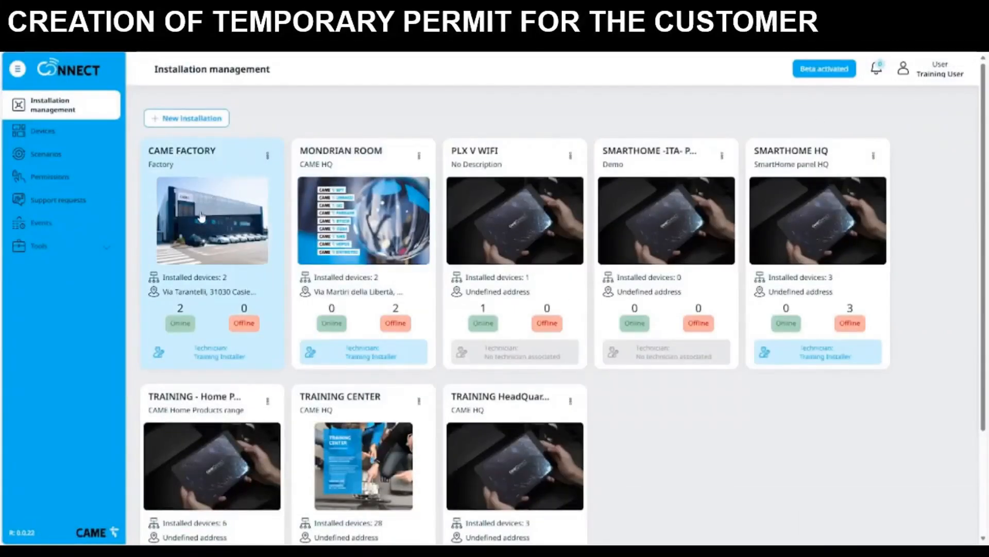
pyautogui.click(200, 220)
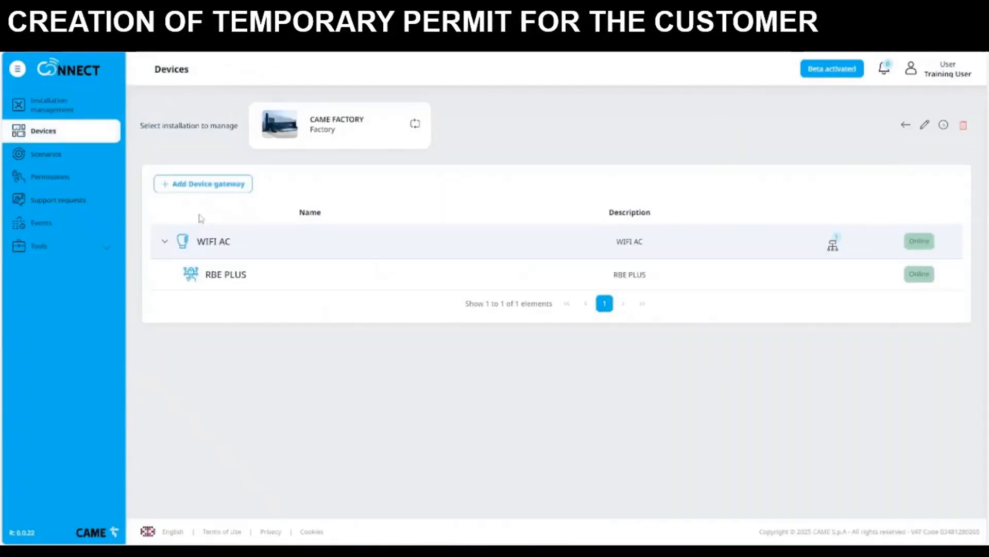
pyautogui.click(90, 181)
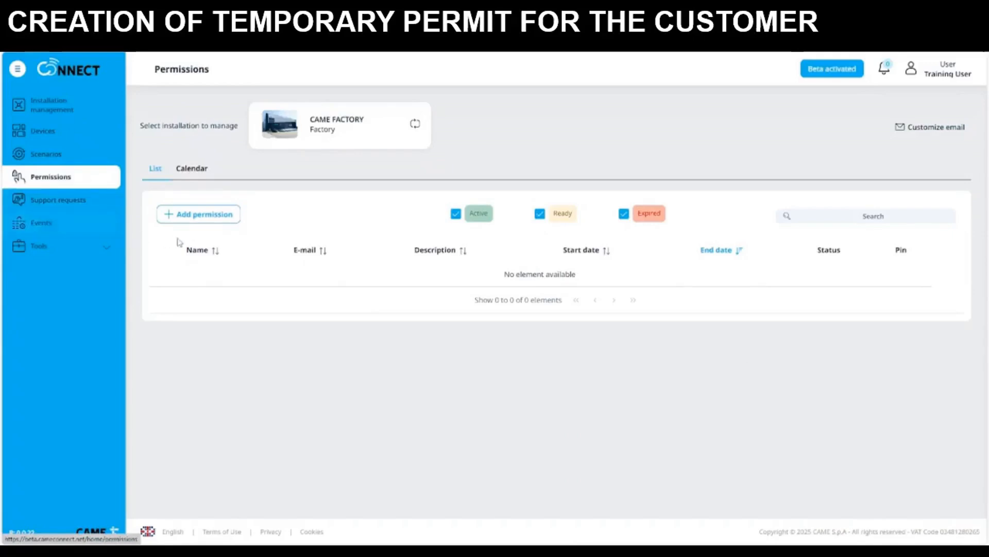
# - Add a new permission and enter the customer's full name and e-mail address
pyautogui.click(228, 223)
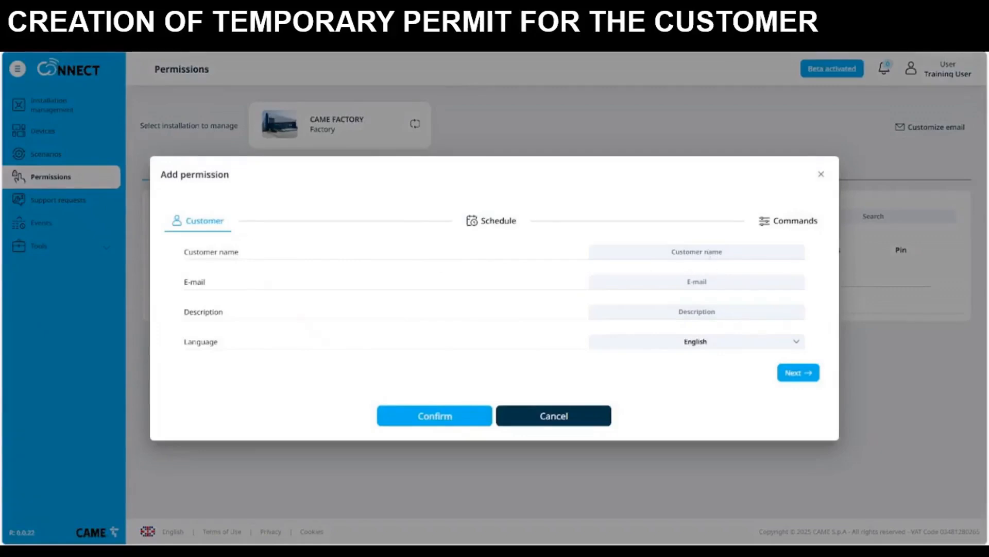
pyautogui.click(710, 253)
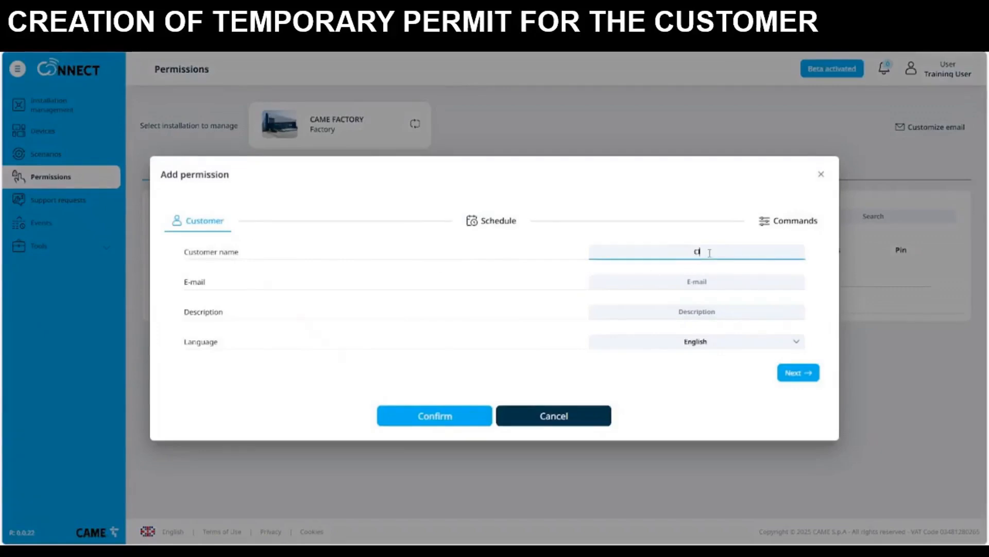
pyautogui.click(752, 281)
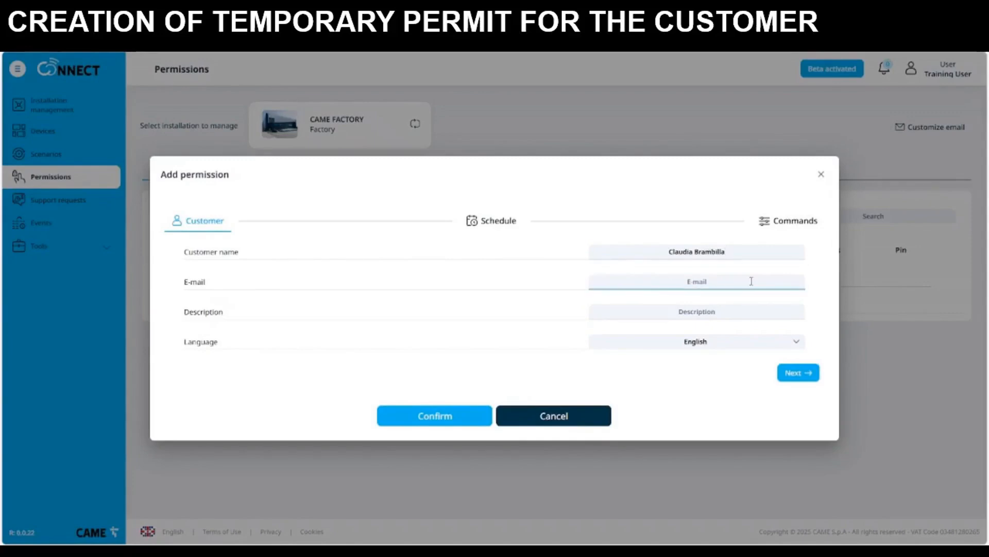
# - Give the permission description Guest, keep English as the language, and continue to scheduling
pyautogui.click(715, 311)
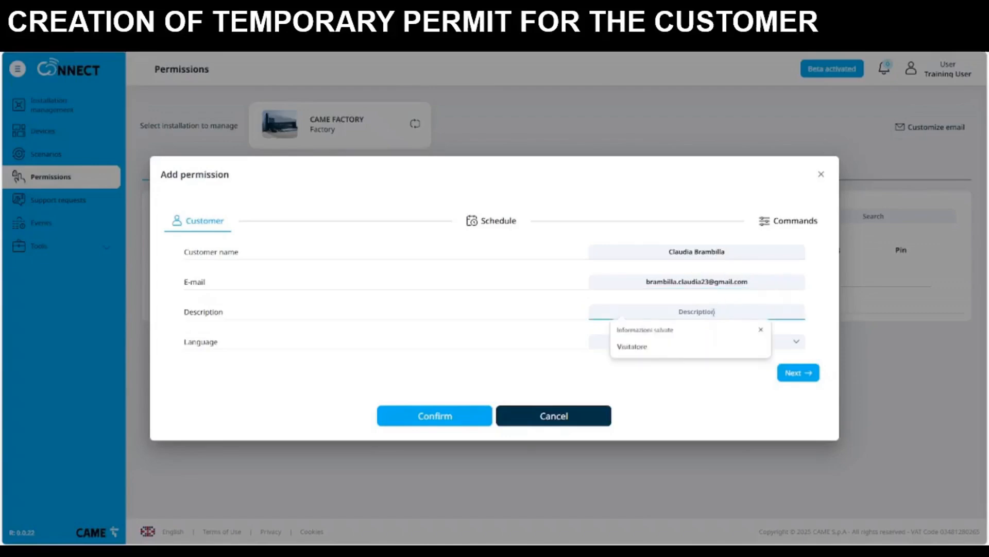
pyautogui.click(760, 330)
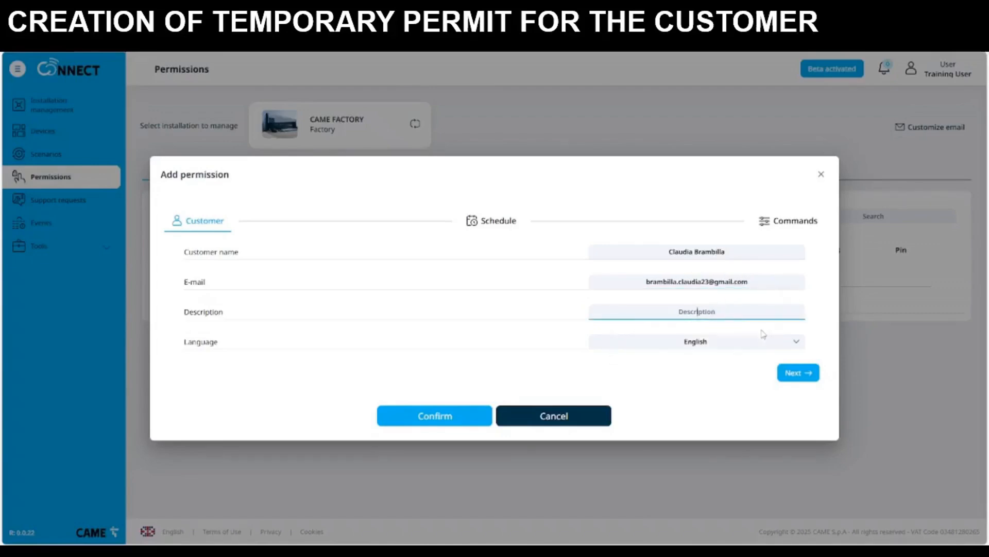
pyautogui.write('V')
pyautogui.press('BackSpace')
pyautogui.write('est')
pyautogui.click(778, 349)
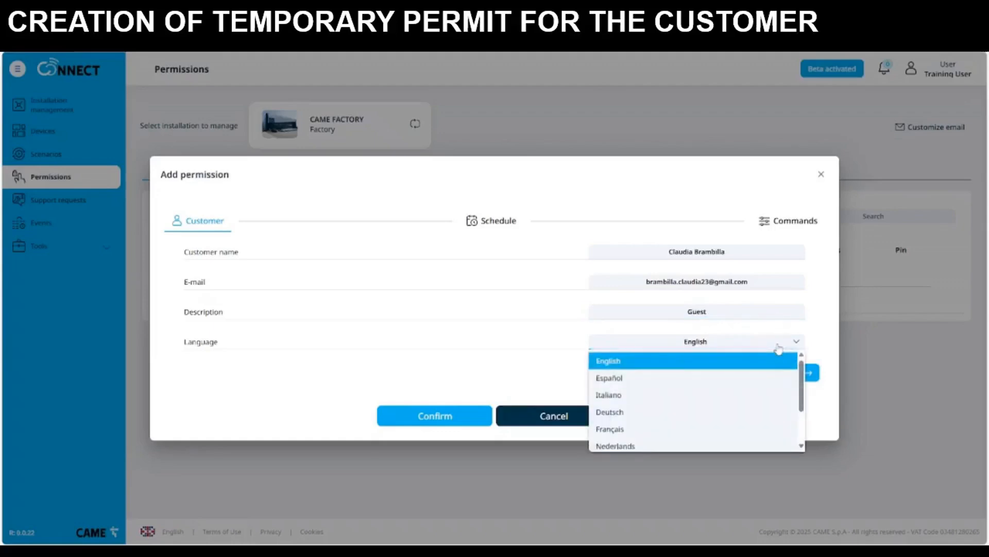
pyautogui.click(648, 367)
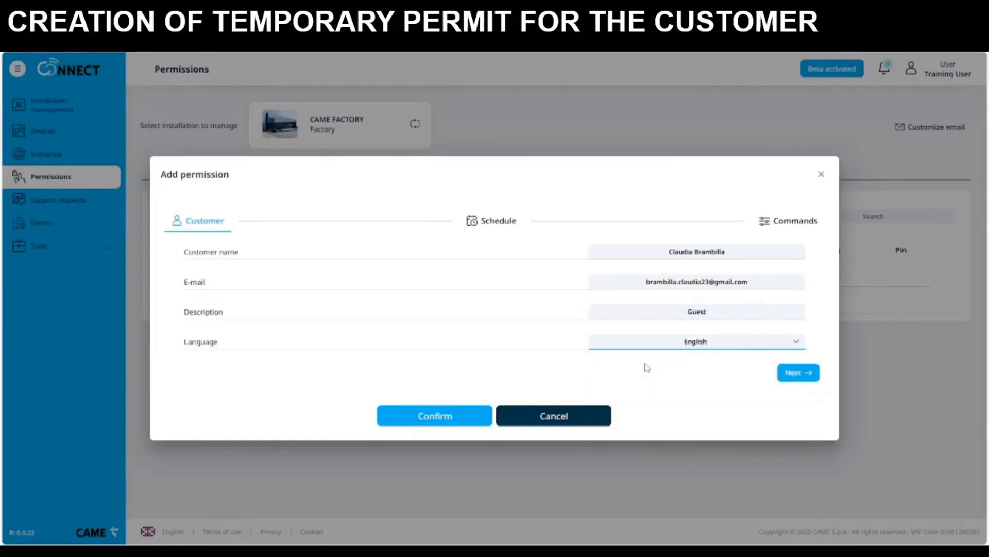
pyautogui.click(794, 374)
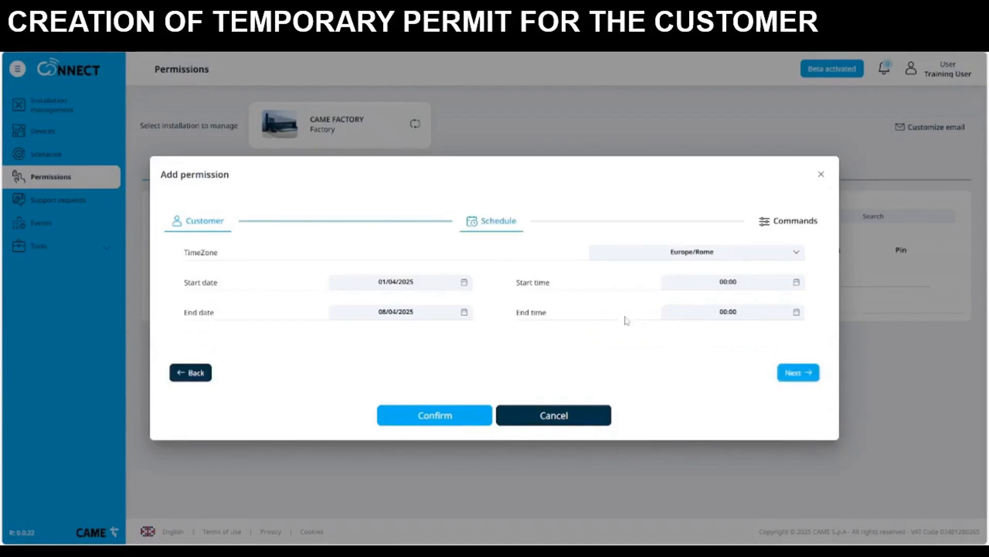
# - Keep Europe/Rome time zone and set the start to 01/04/2025 at 15:00
pyautogui.click(796, 250)
pyautogui.click(582, 353)
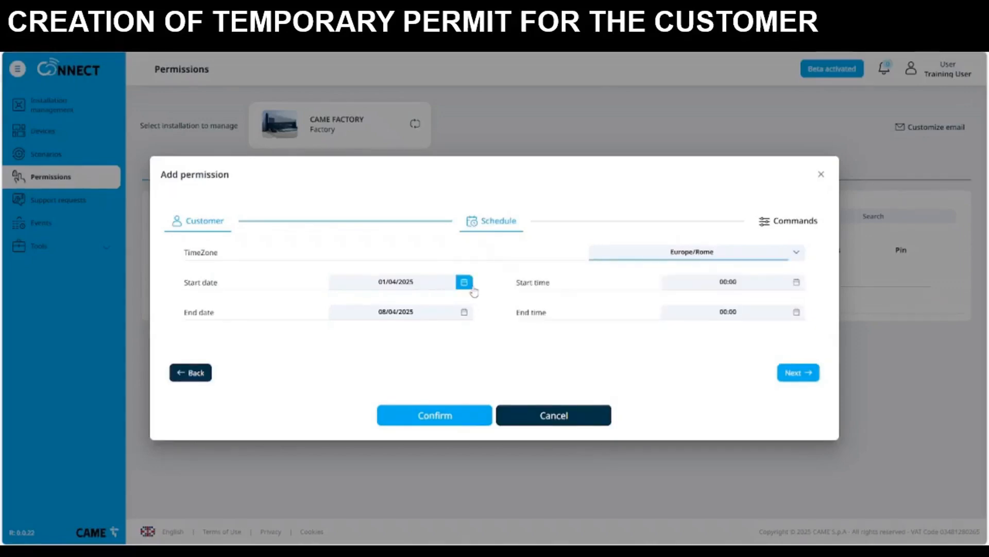
pyautogui.click(464, 281)
pyautogui.click(351, 350)
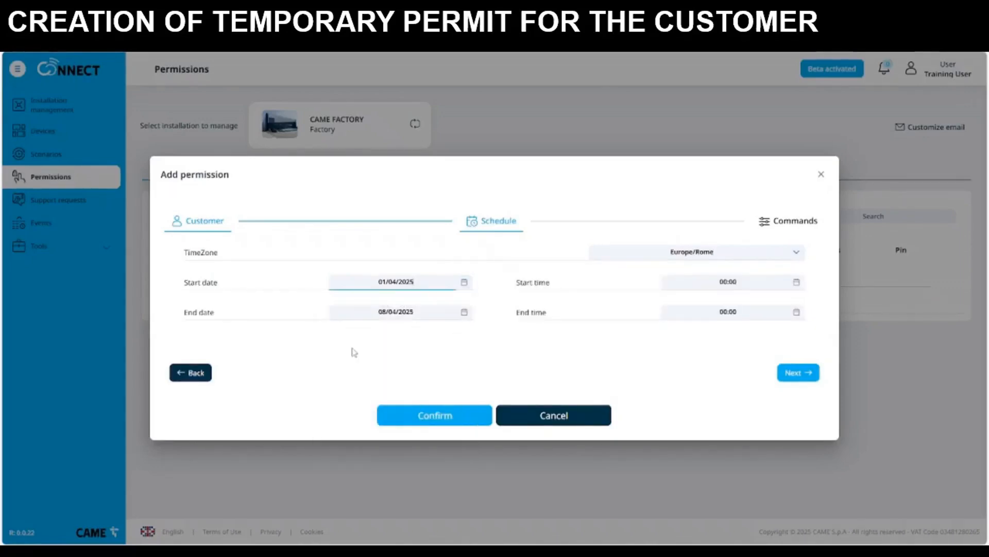
pyautogui.click(797, 283)
pyautogui.click(709, 304)
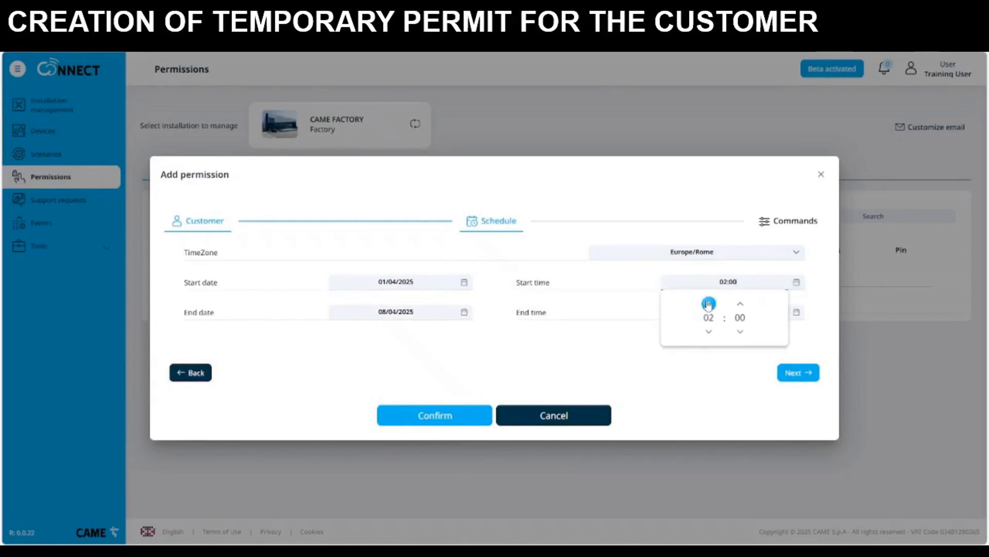
pyautogui.click(708, 304)
pyautogui.click(709, 303)
pyautogui.click(708, 303)
pyautogui.click(709, 304)
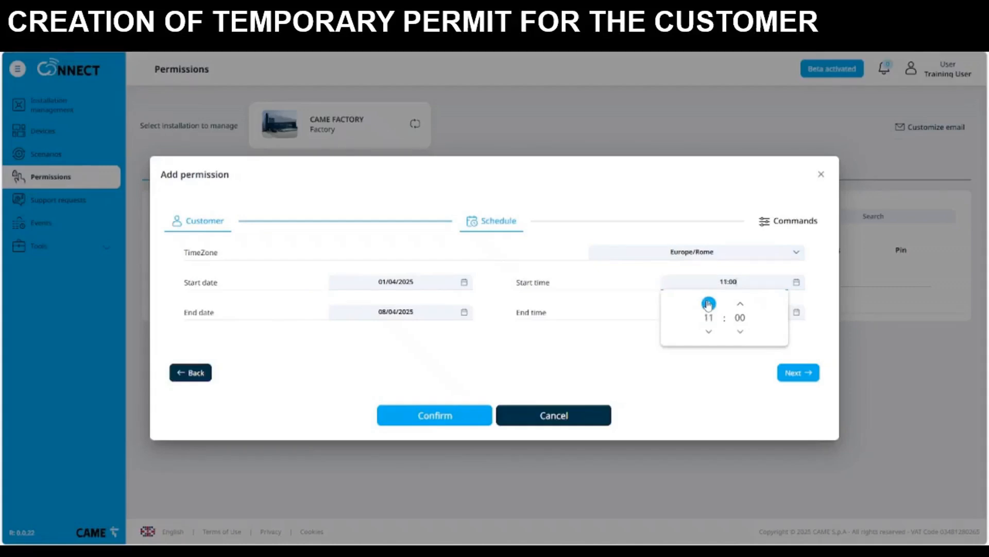
pyautogui.click(709, 303)
pyautogui.click(708, 303)
pyautogui.click(709, 303)
pyautogui.click(709, 303)
pyautogui.click(549, 359)
# - Set the permission's end to 15/04/2025 at 18:00
pyautogui.click(464, 313)
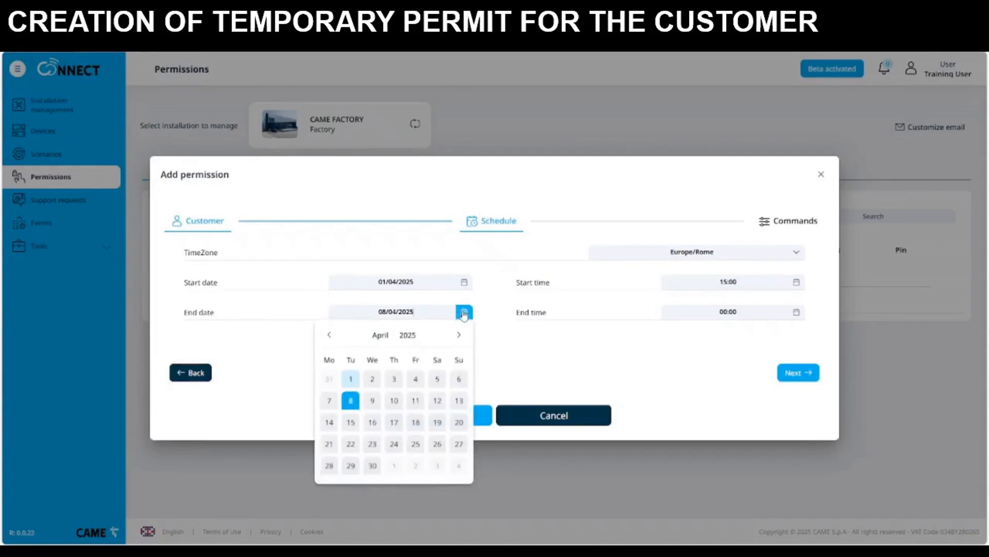
pyautogui.click(350, 424)
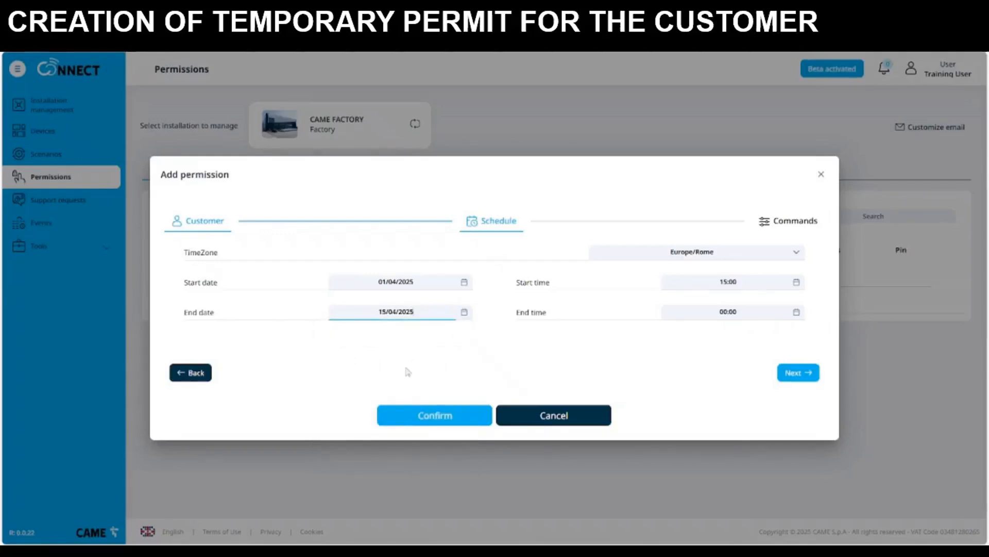
pyautogui.click(797, 314)
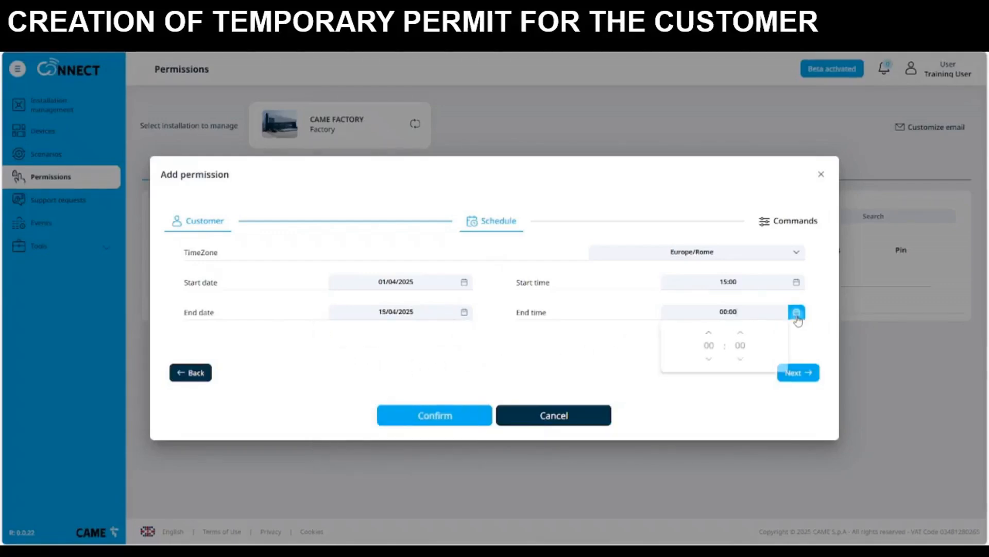
pyautogui.click(709, 362)
pyautogui.click(709, 361)
pyautogui.click(709, 361)
pyautogui.click(709, 361)
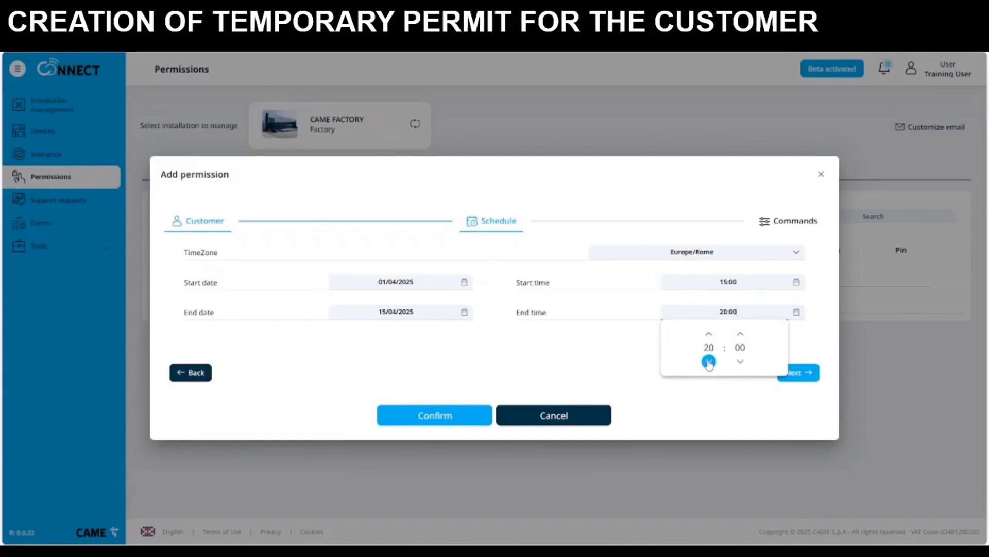
pyautogui.click(709, 361)
pyautogui.click(709, 361)
pyautogui.click(596, 356)
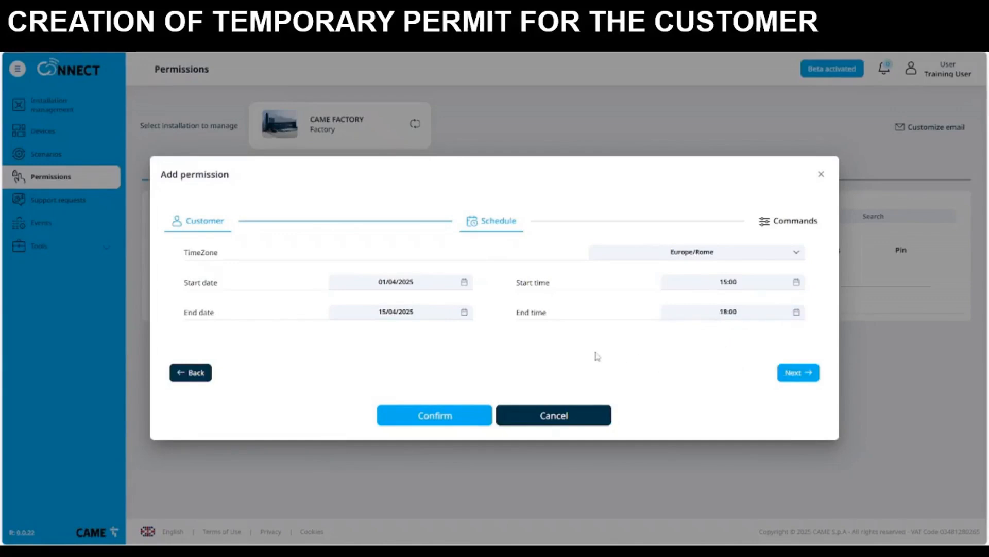
# - Allow the MAIN DOOR and TRAINING OFFICE commands, save the permission, and view the Calendar
pyautogui.click(796, 372)
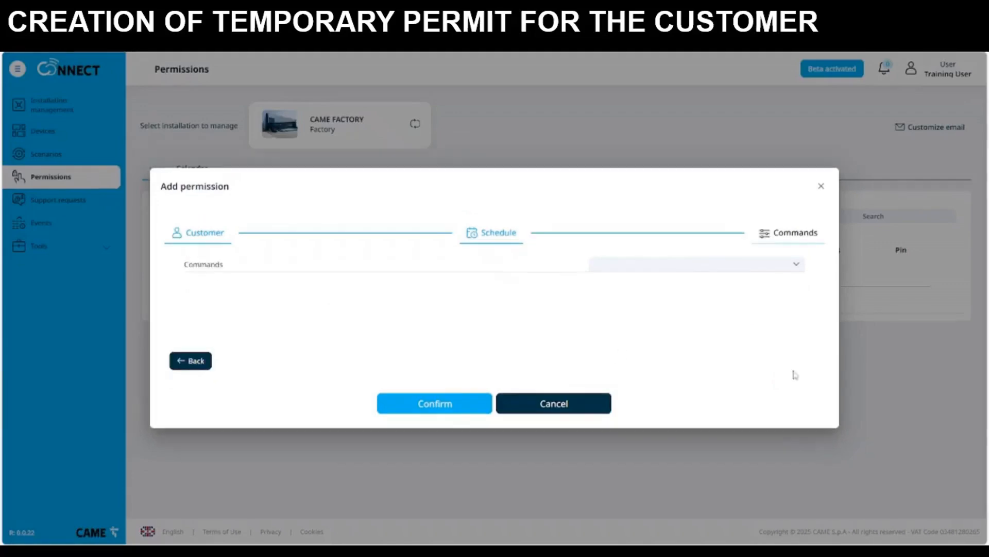
pyautogui.click(797, 267)
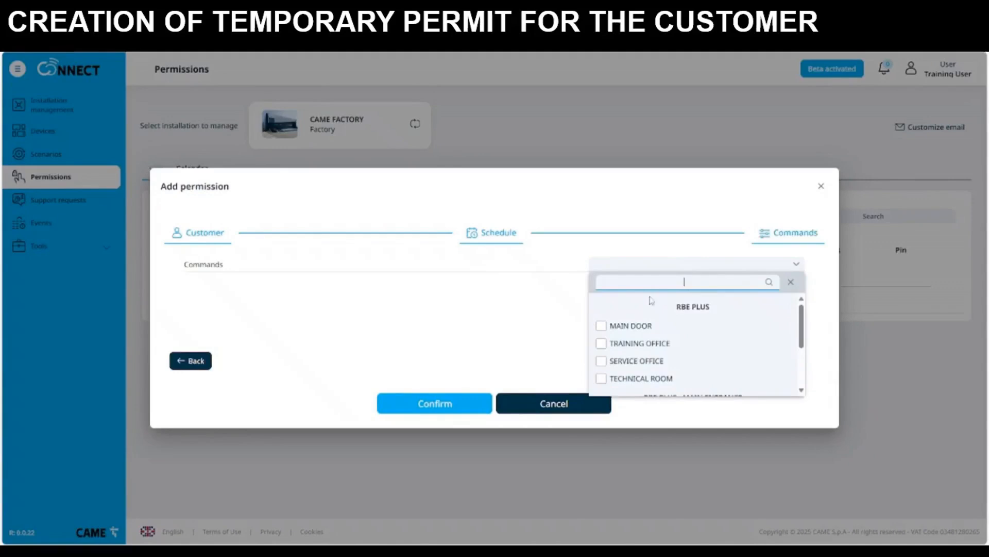
pyautogui.click(612, 330)
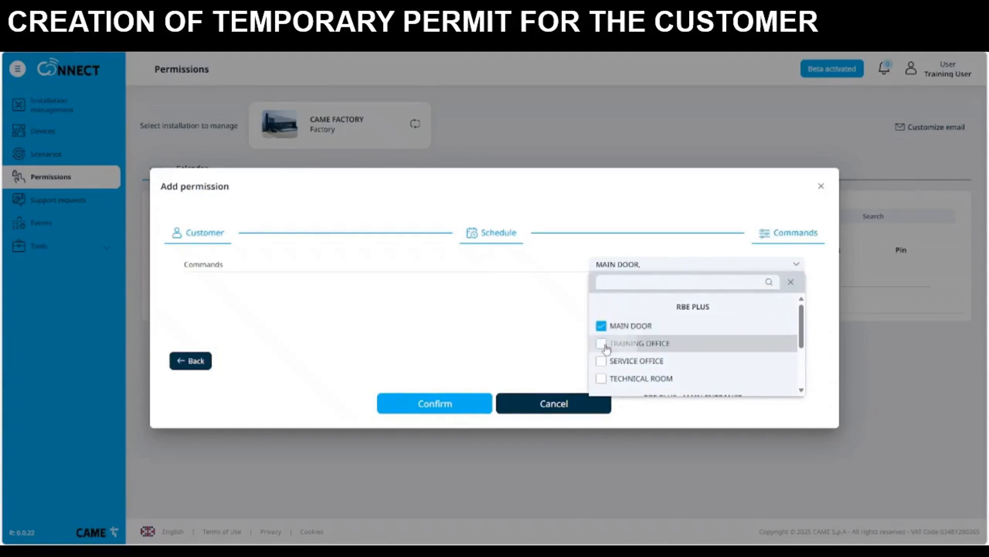
pyautogui.click(610, 343)
pyautogui.click(538, 355)
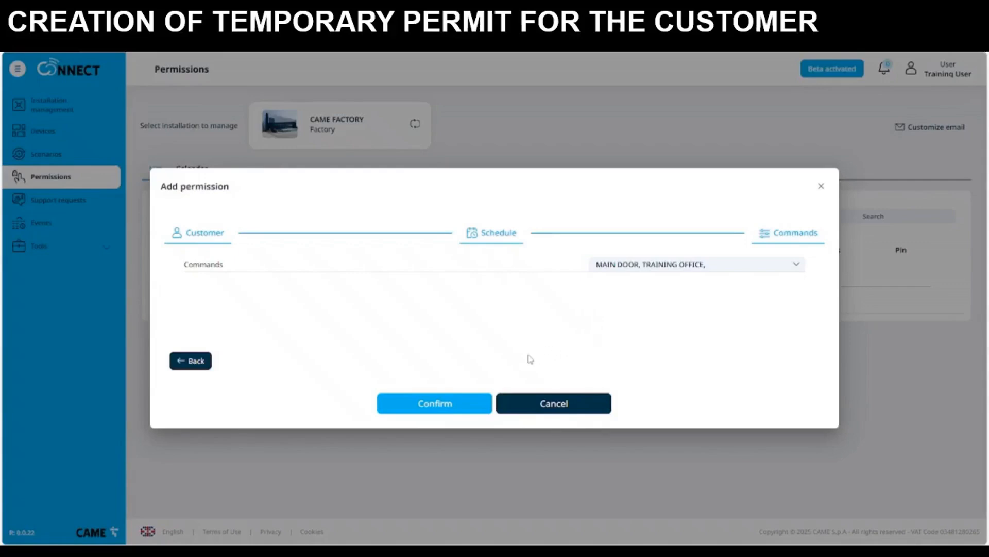
pyautogui.click(464, 404)
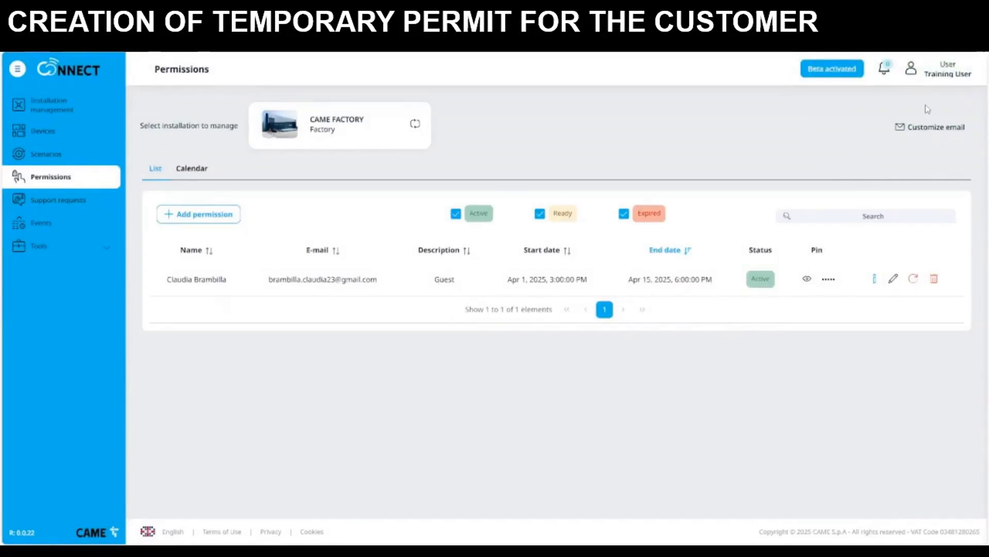
pyautogui.click(206, 173)
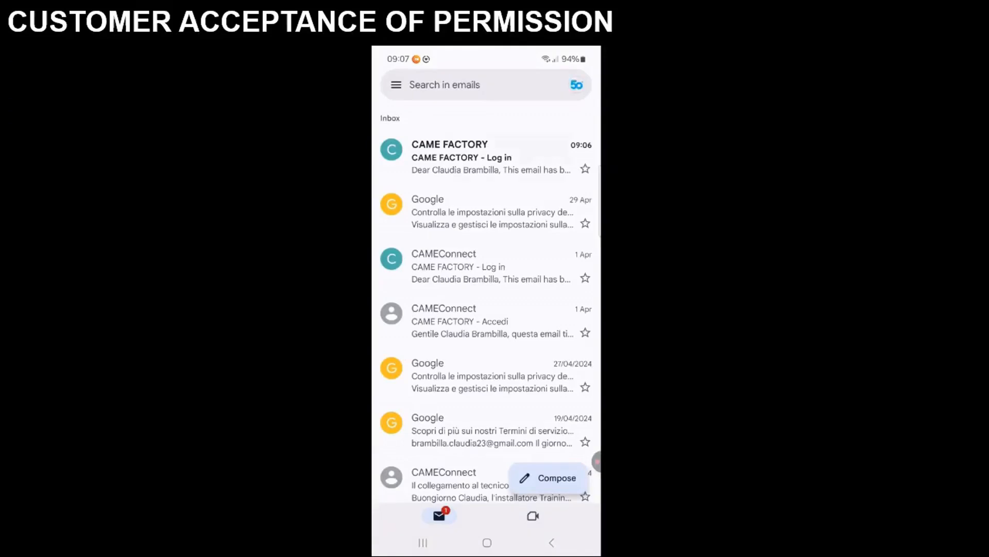
# - Open the CAME FACTORY - Log in e-mail, read the PIN, and follow the LOG IN link
pyautogui.click(491, 157)
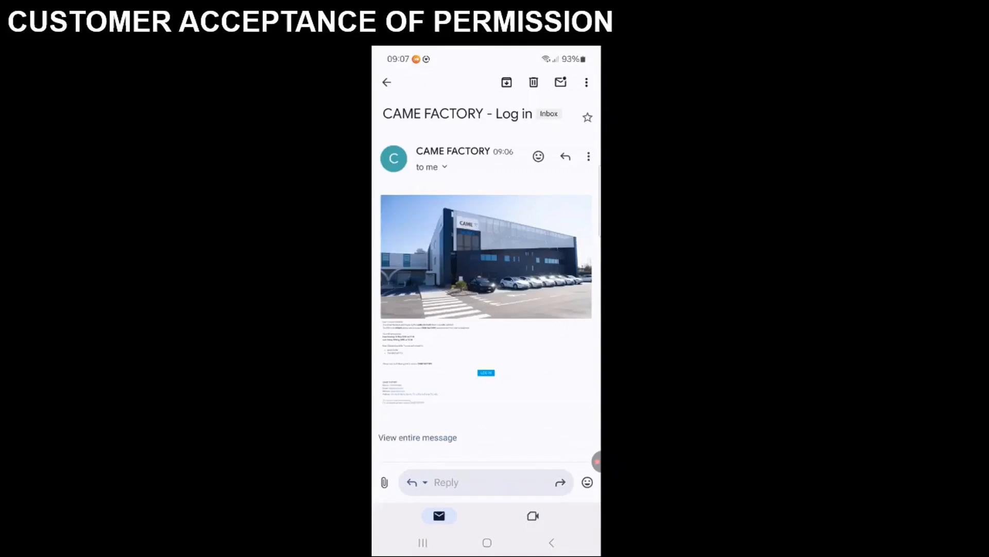
pyautogui.scroll(5, 428, 330)
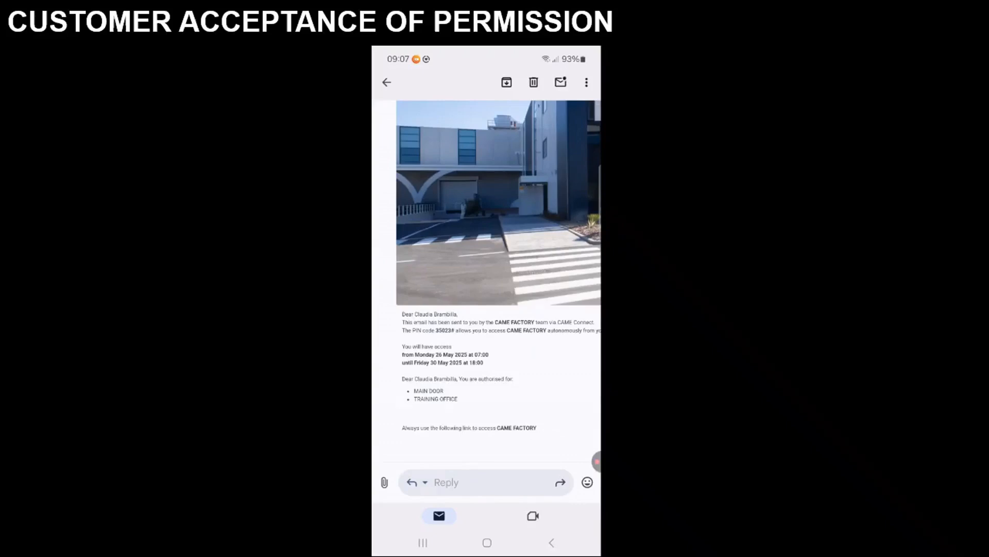
pyautogui.hscroll(2, 487, 280)
pyautogui.scroll(-3, 486, 281)
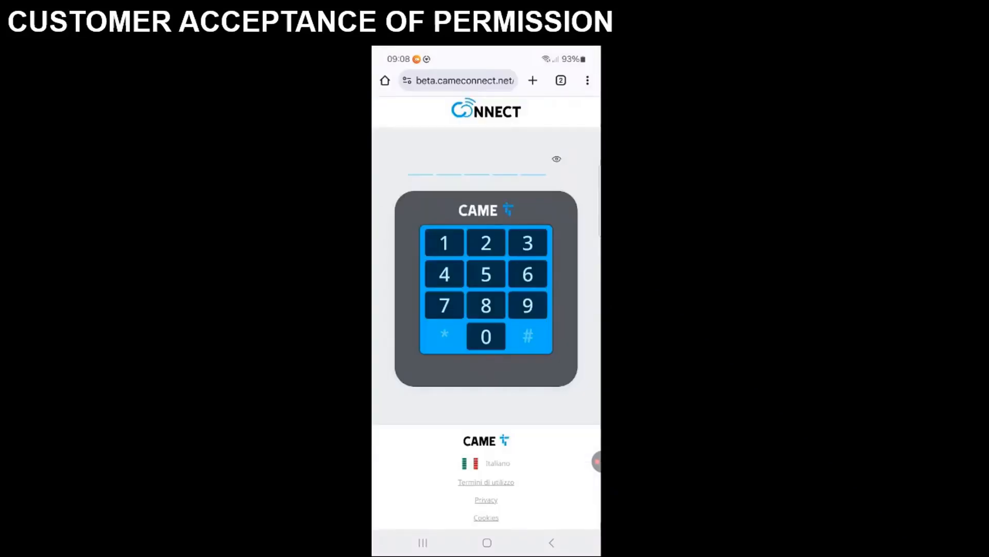
pyautogui.click(528, 243)
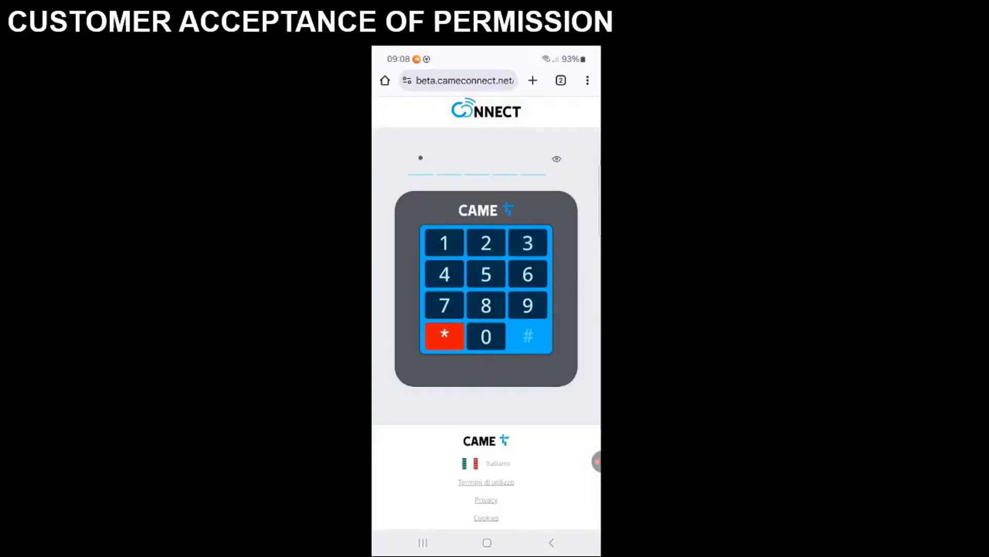
# - Unlock the guest access page with the emailed PIN and switch the page to English
pyautogui.click(486, 337)
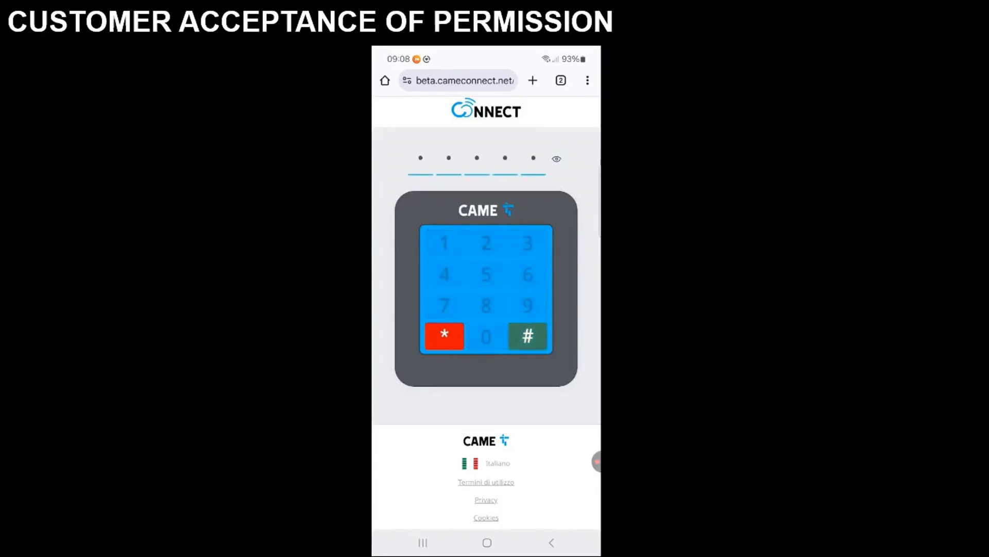
pyautogui.click(527, 336)
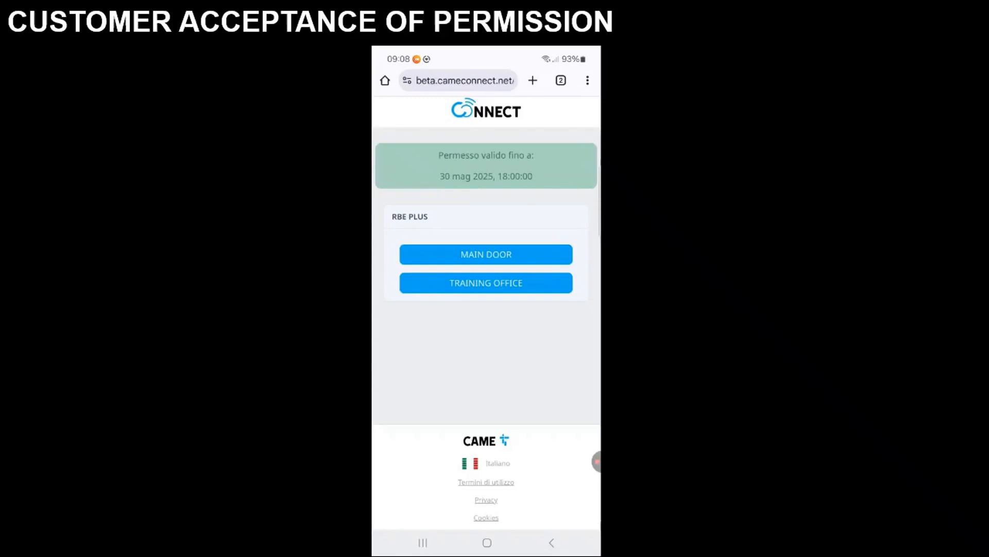
pyautogui.click(486, 463)
pyautogui.click(421, 262)
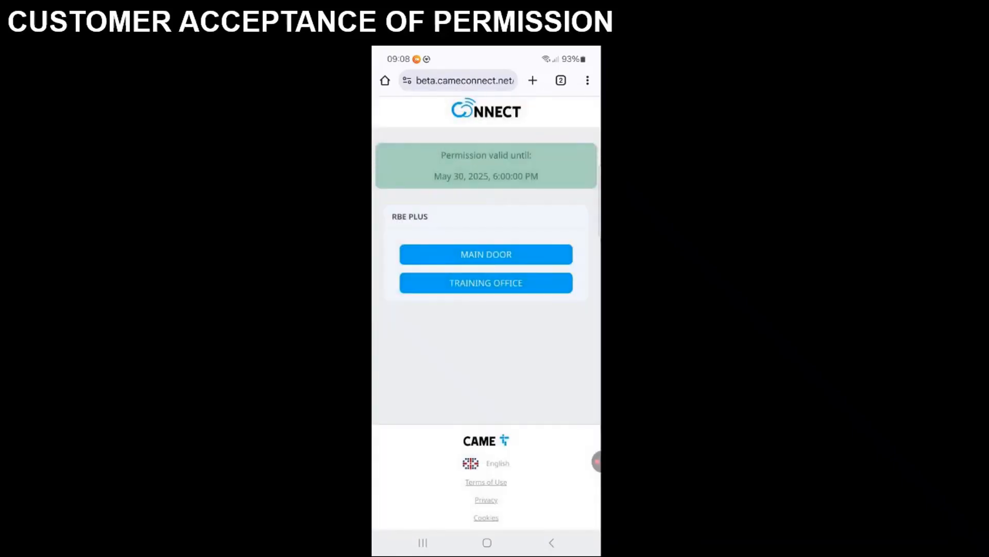
# - Open the MAIN DOOR and TRAINING OFFICE, then return to the installation list
pyautogui.click(486, 254)
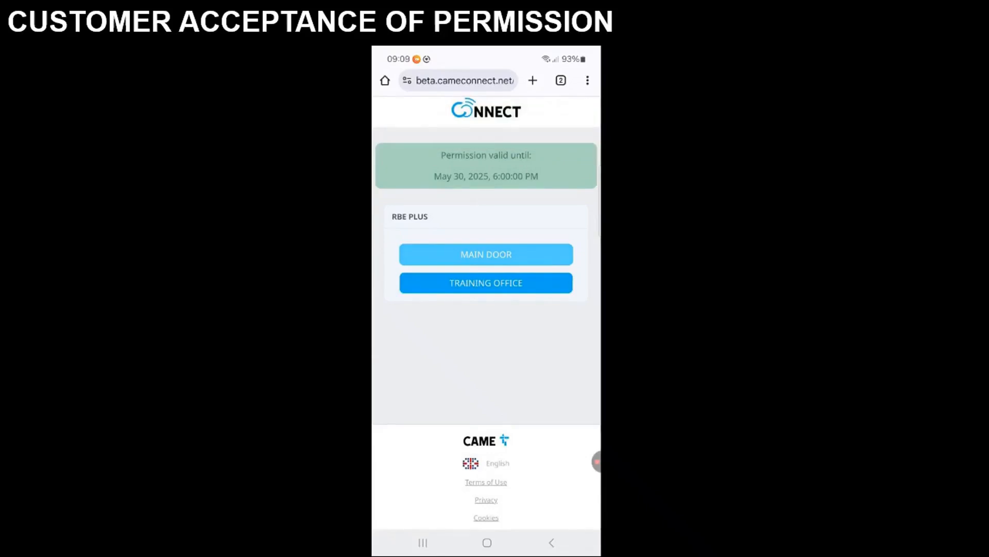
pyautogui.click(486, 282)
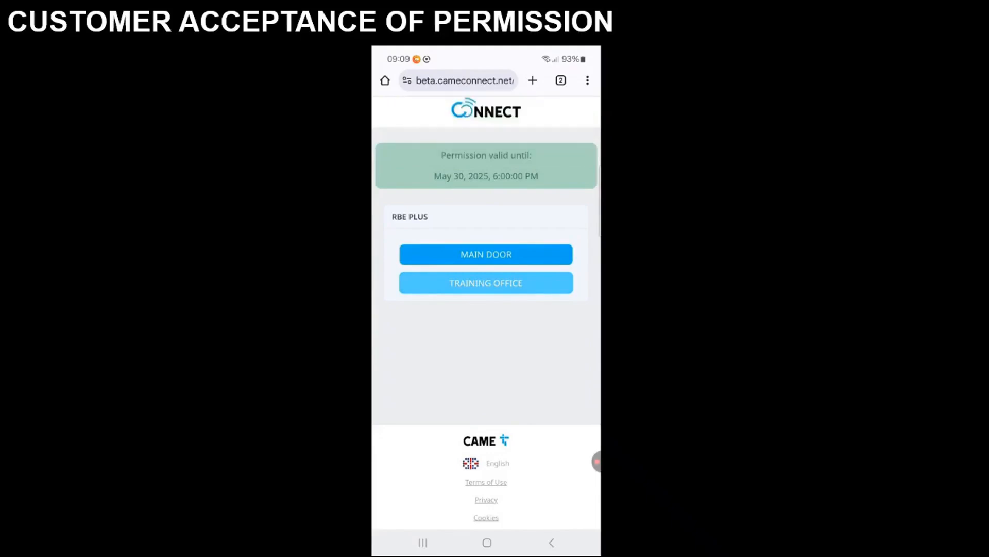
pyautogui.click(596, 461)
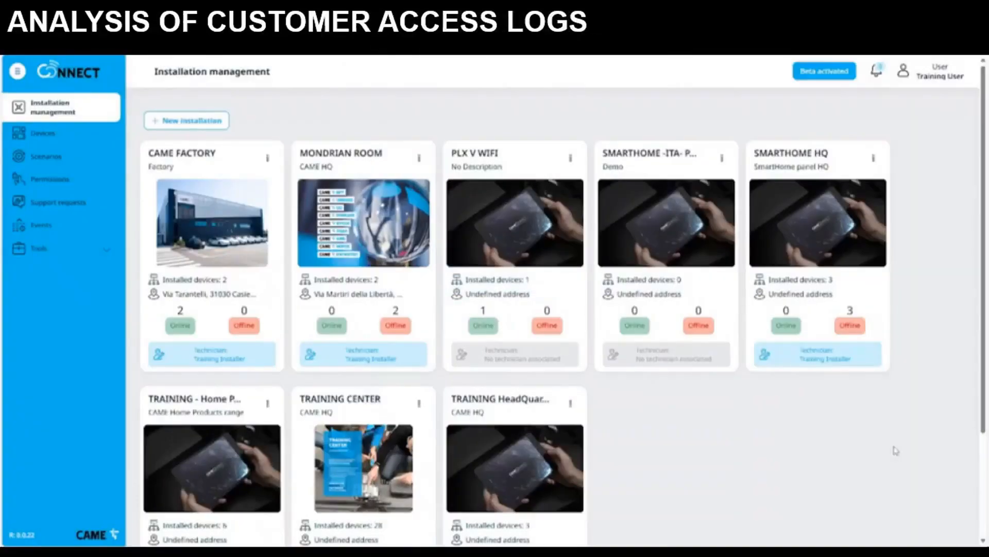
# - Go into CAME FACTORY, select the RBE PLUS device, and view its Access log tab
pyautogui.click(184, 239)
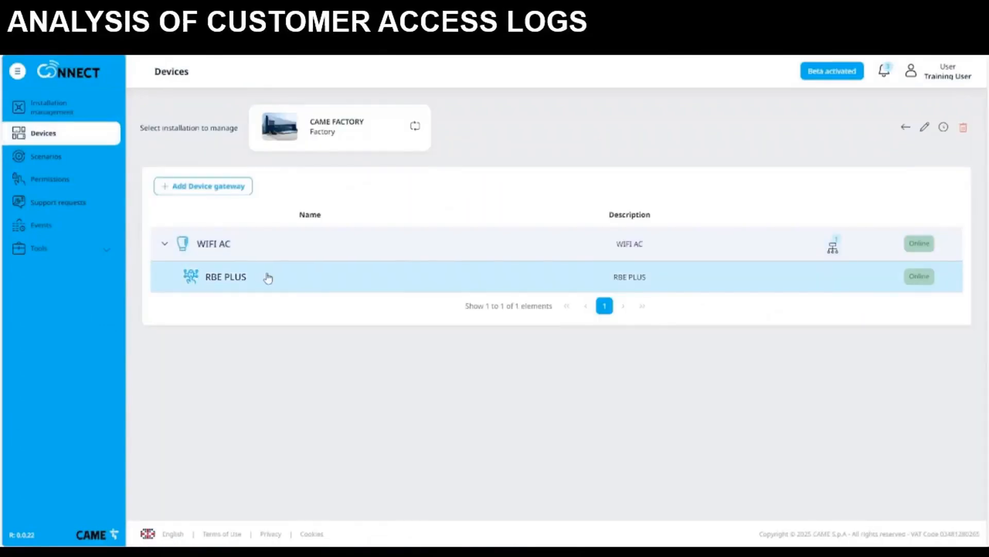
pyautogui.click(267, 277)
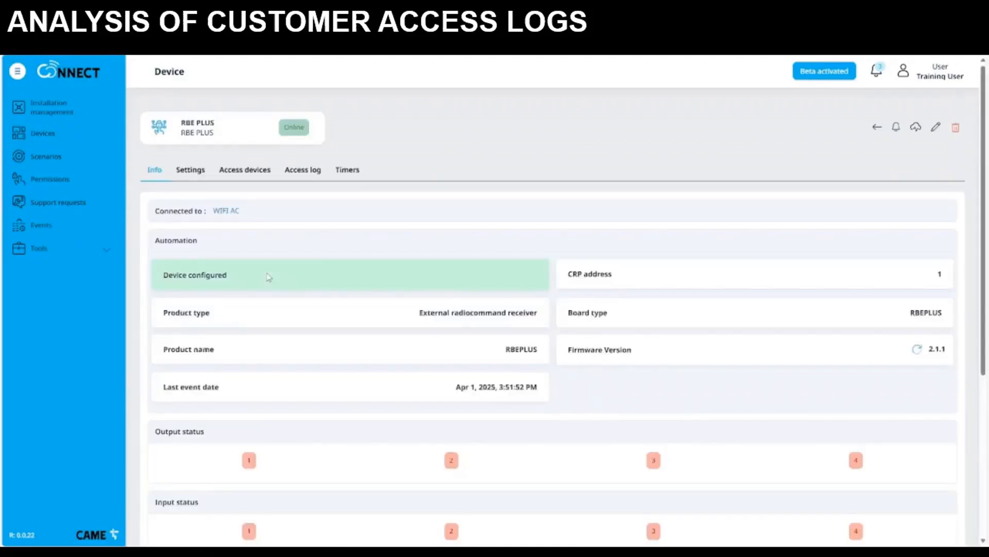
pyautogui.click(307, 177)
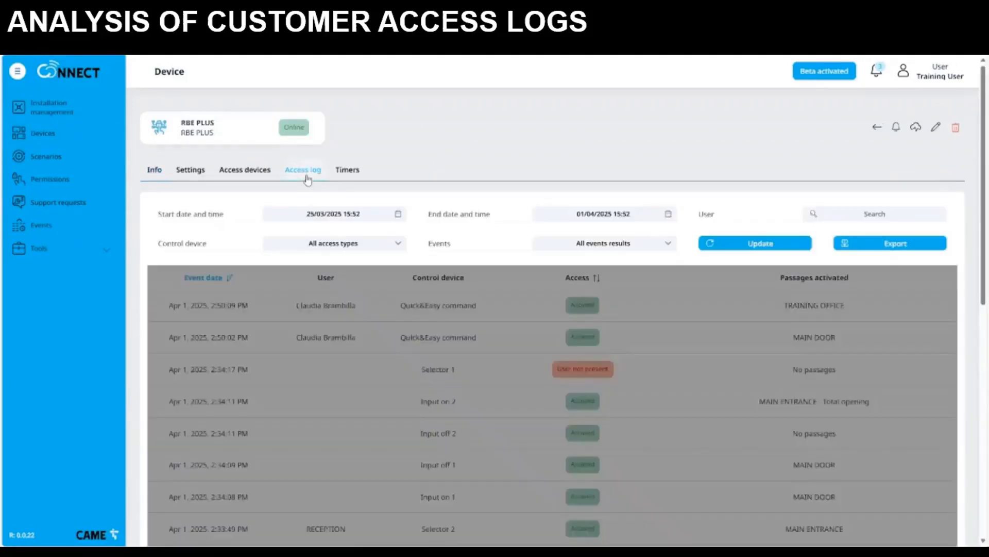